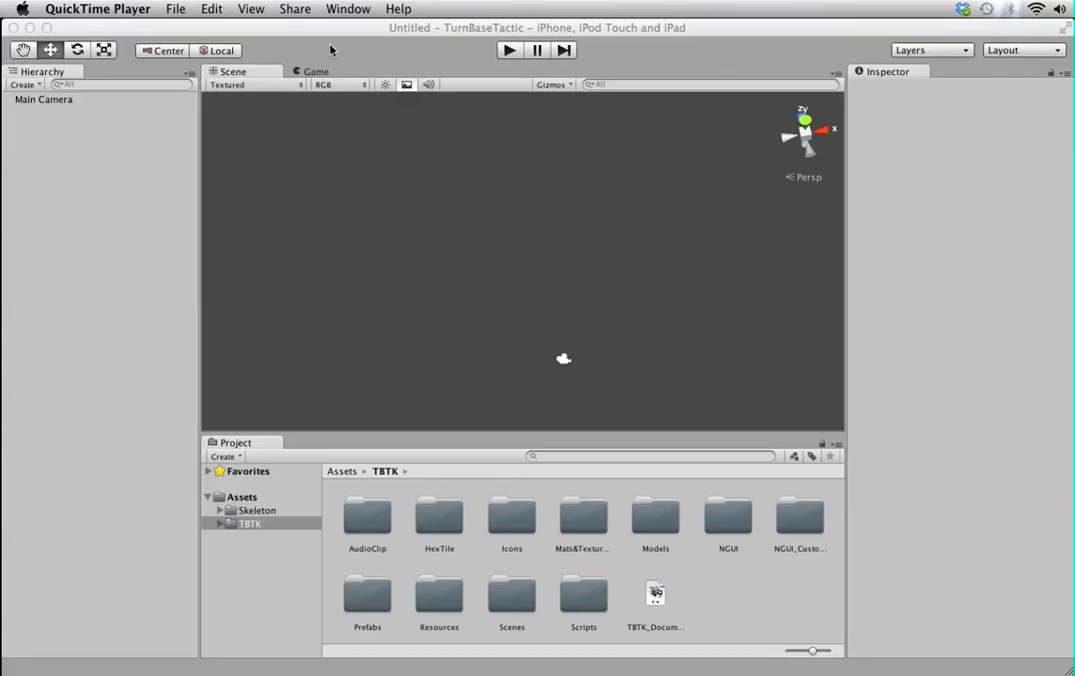
- Create a new TBTK scene from the toolkit's scene template
{"action": "left_click", "coordinate": [293, 39]}
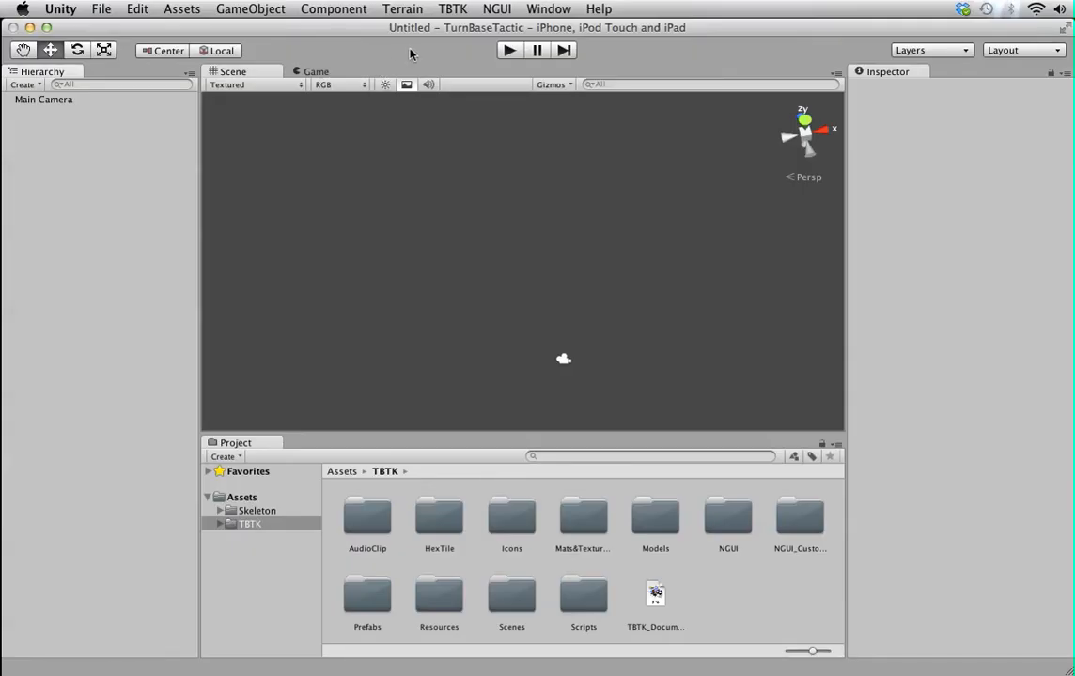
{"action": "left_click", "coordinate": [451, 11]}
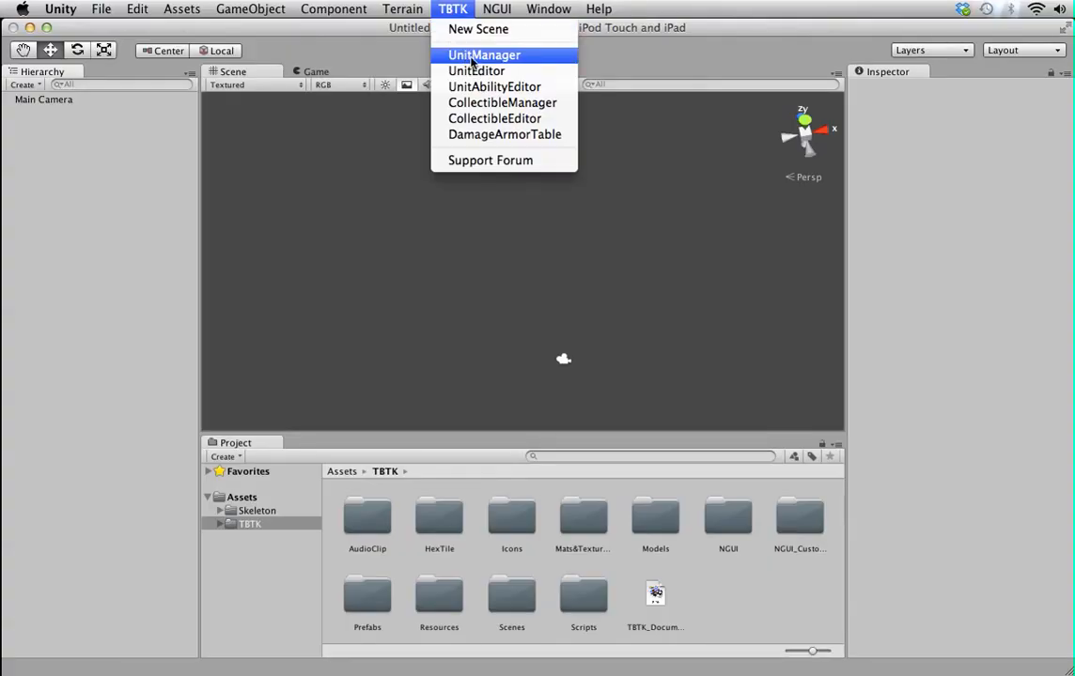
{"action": "left_click", "coordinate": [411, 60]}
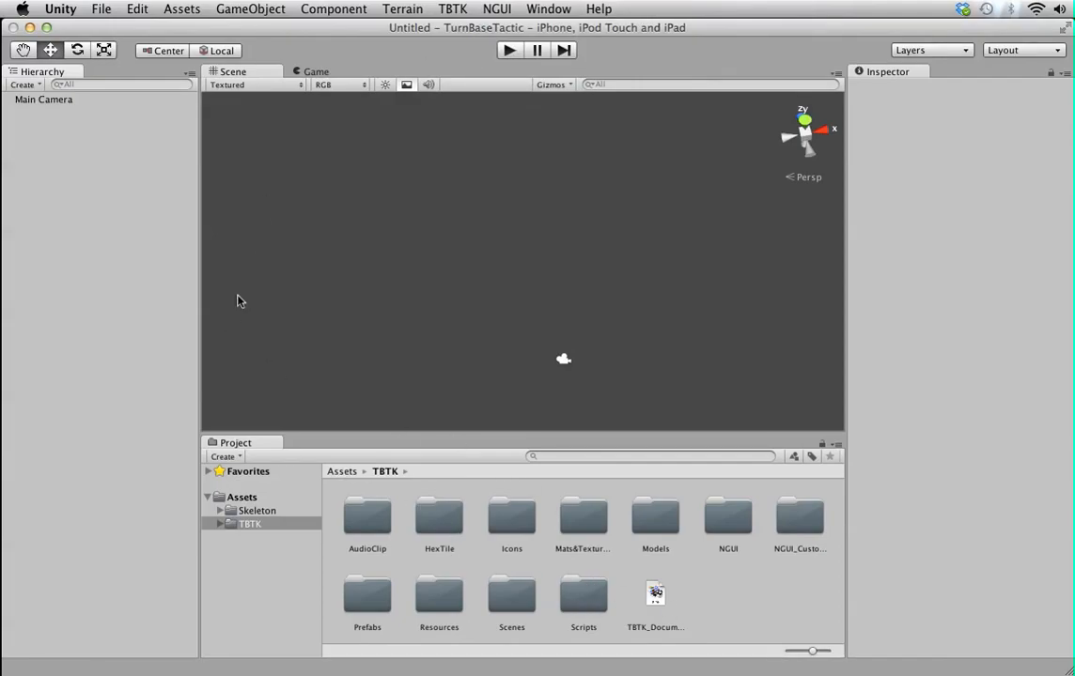
{"action": "left_click", "coordinate": [452, 11]}
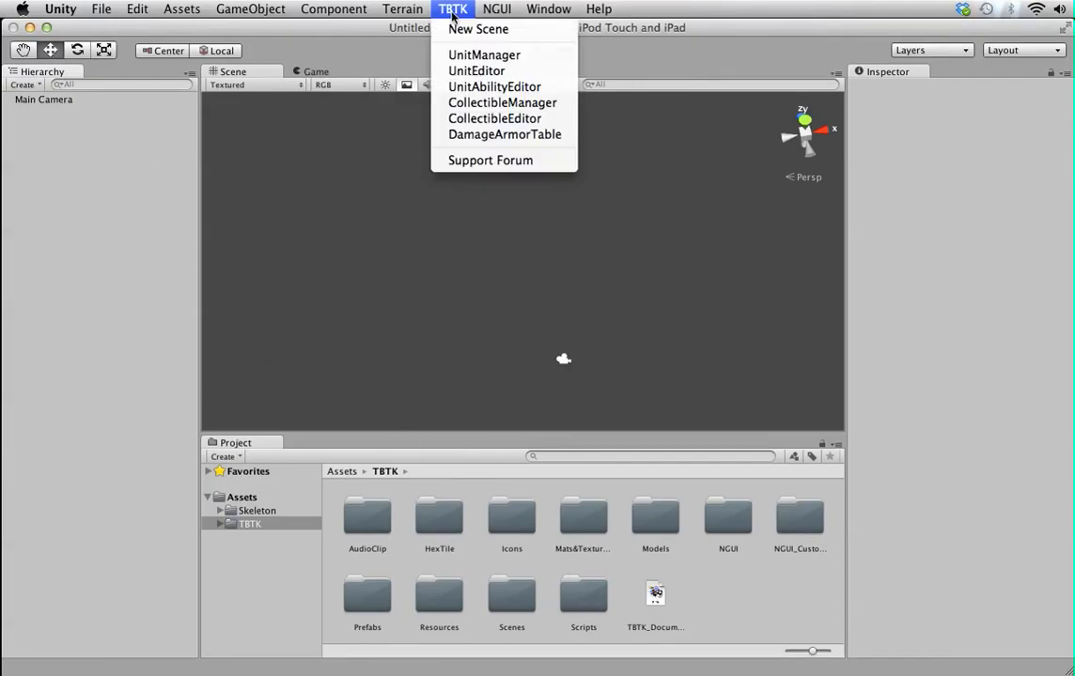
{"action": "left_click", "coordinate": [465, 30]}
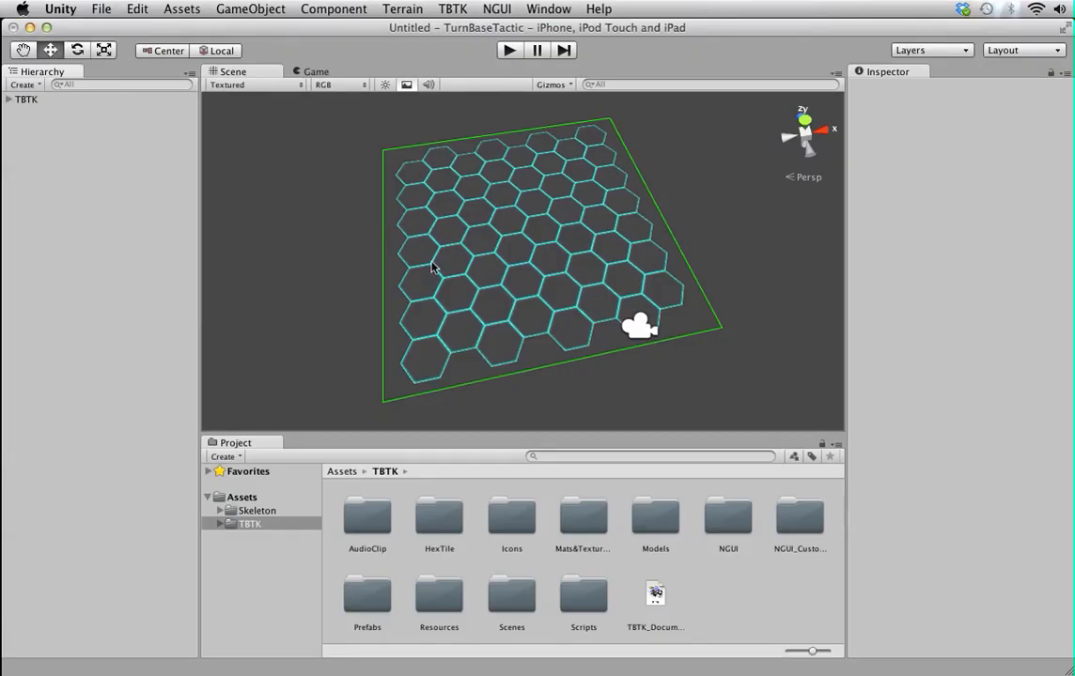
- Expand the TBTK object and examine the components of AudioManager, CameraControl, GameControl, HexGridManager and UI
{"action": "left_click", "coordinate": [9, 99]}
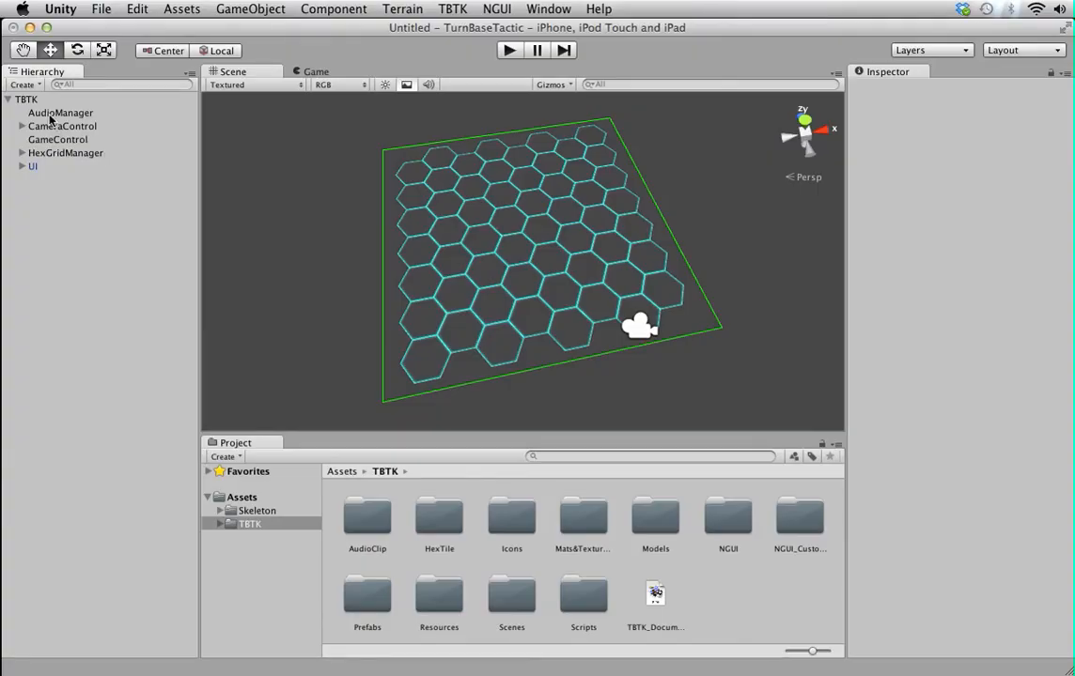
{"action": "left_click", "coordinate": [49, 113]}
{"action": "left_click", "coordinate": [54, 127]}
{"action": "left_click", "coordinate": [56, 139]}
{"action": "left_click", "coordinate": [52, 152]}
{"action": "left_click", "coordinate": [41, 167]}
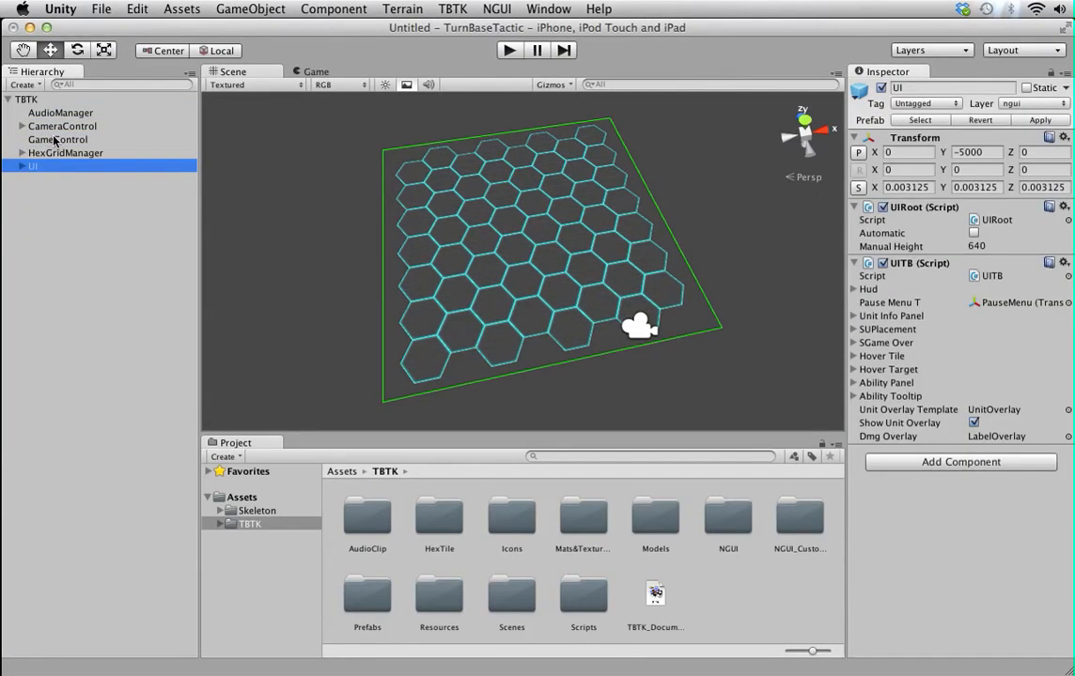
{"action": "left_click", "coordinate": [49, 139]}
{"action": "left_click", "coordinate": [53, 153]}
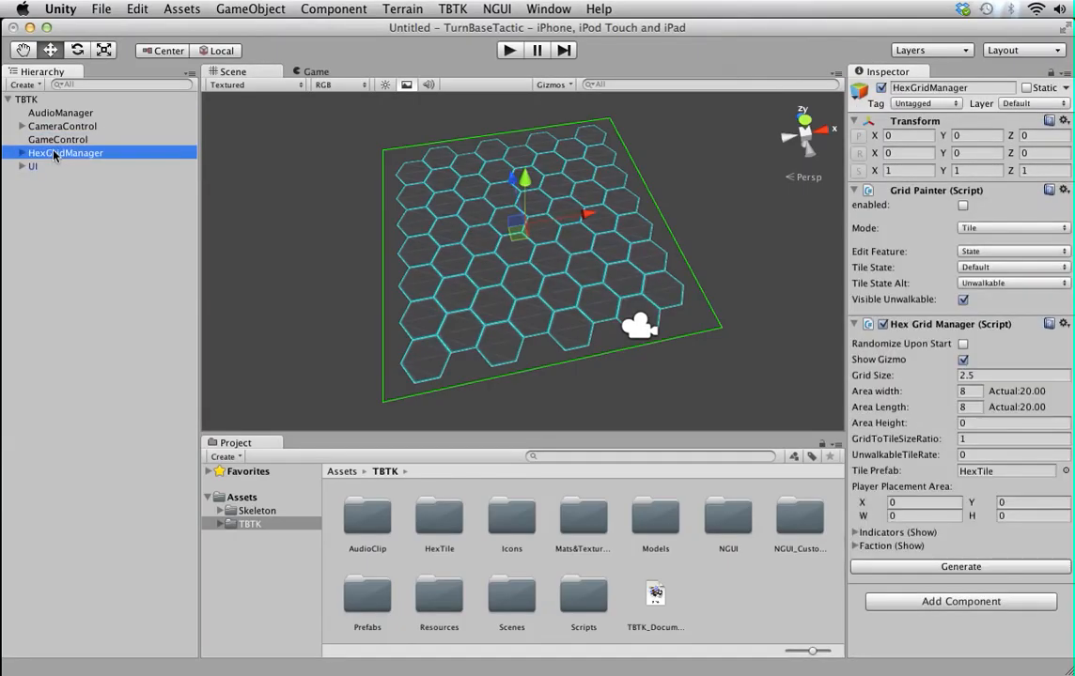
{"action": "left_click", "coordinate": [52, 139]}
{"action": "left_click", "coordinate": [56, 126]}
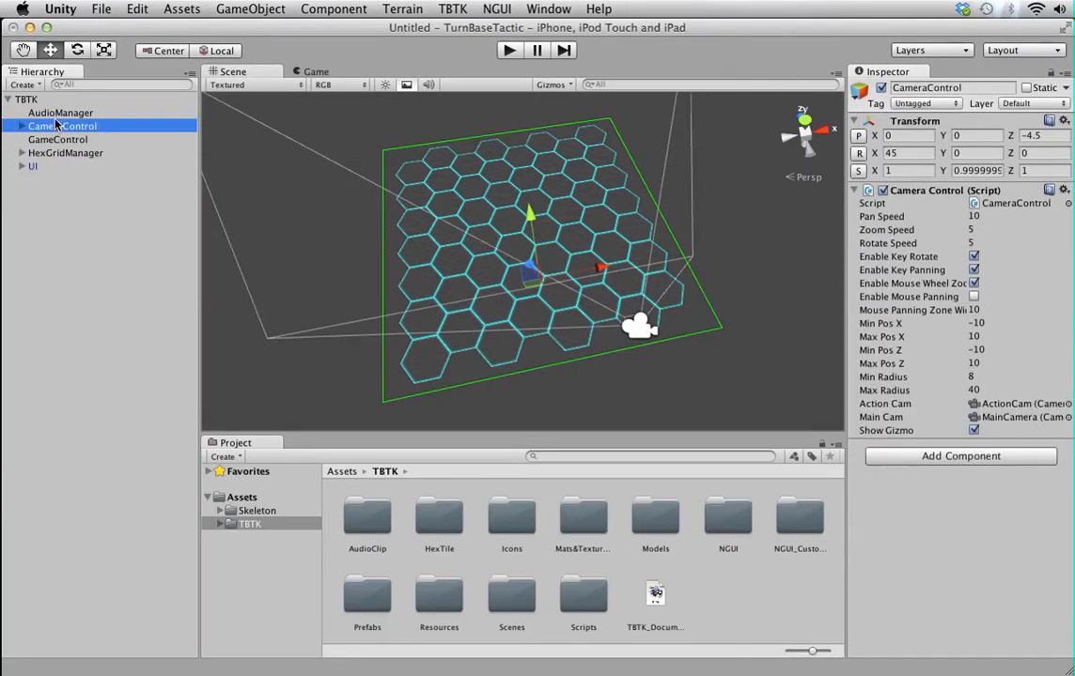
{"action": "left_click", "coordinate": [55, 114]}
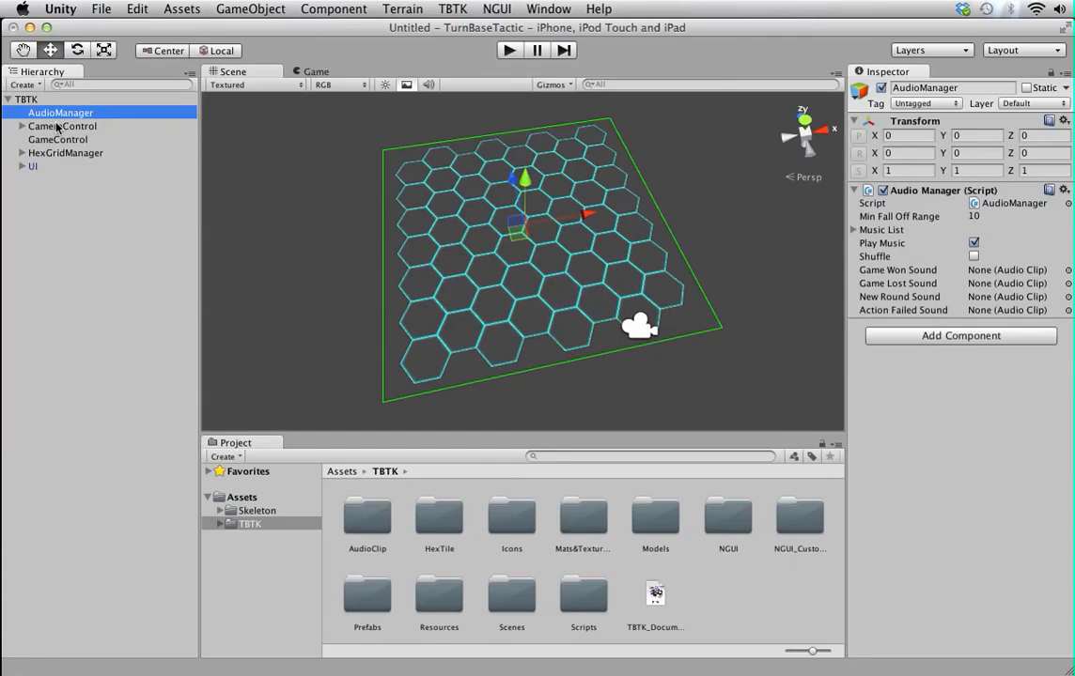
{"action": "left_click", "coordinate": [58, 126]}
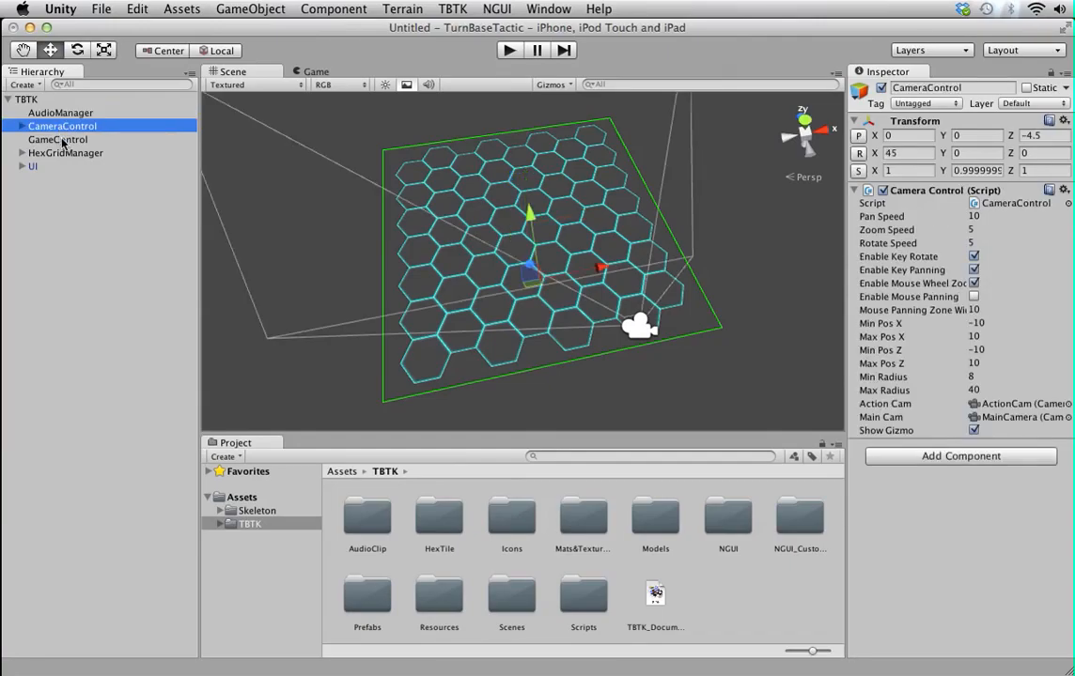
{"action": "left_click", "coordinate": [64, 138]}
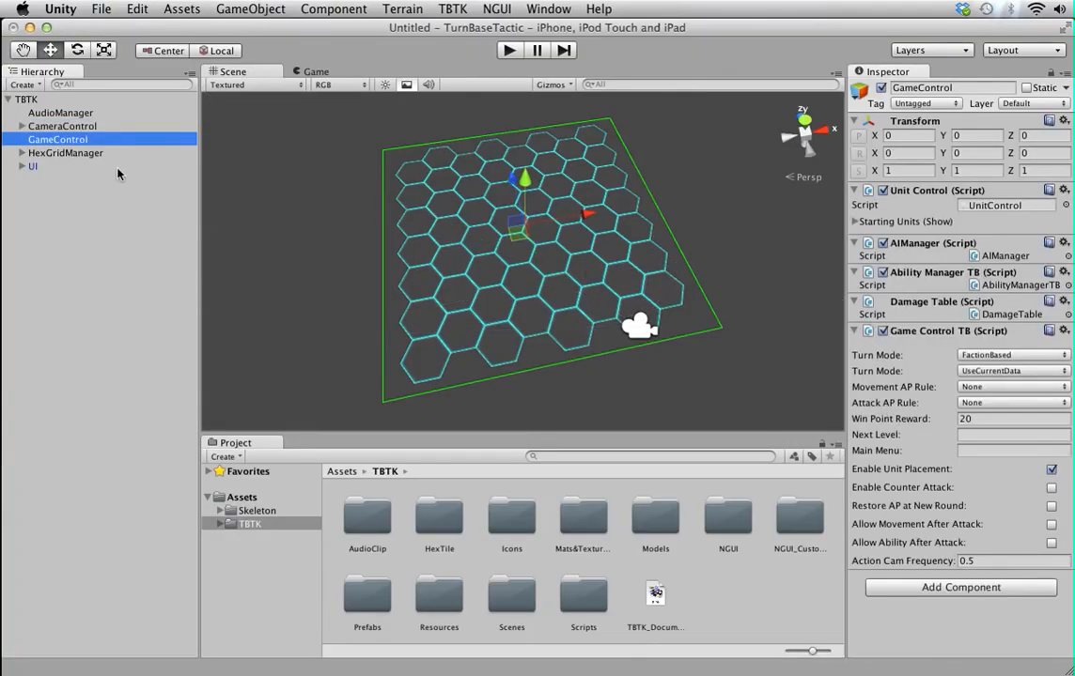
{"action": "left_click", "coordinate": [66, 153]}
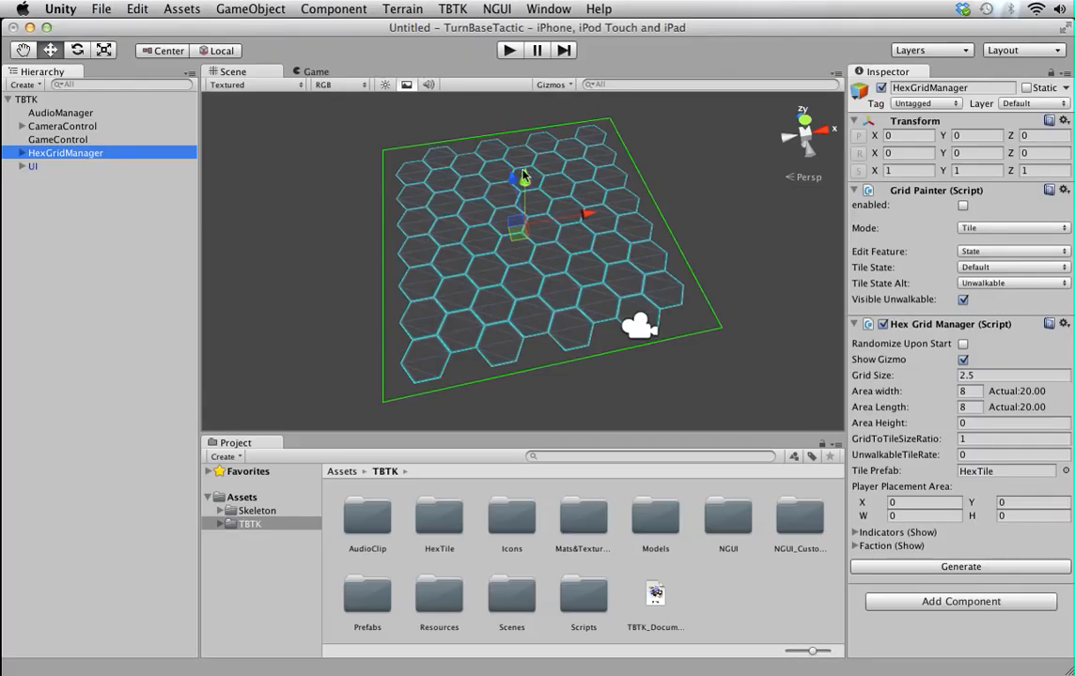
{"action": "left_click", "coordinate": [36, 166]}
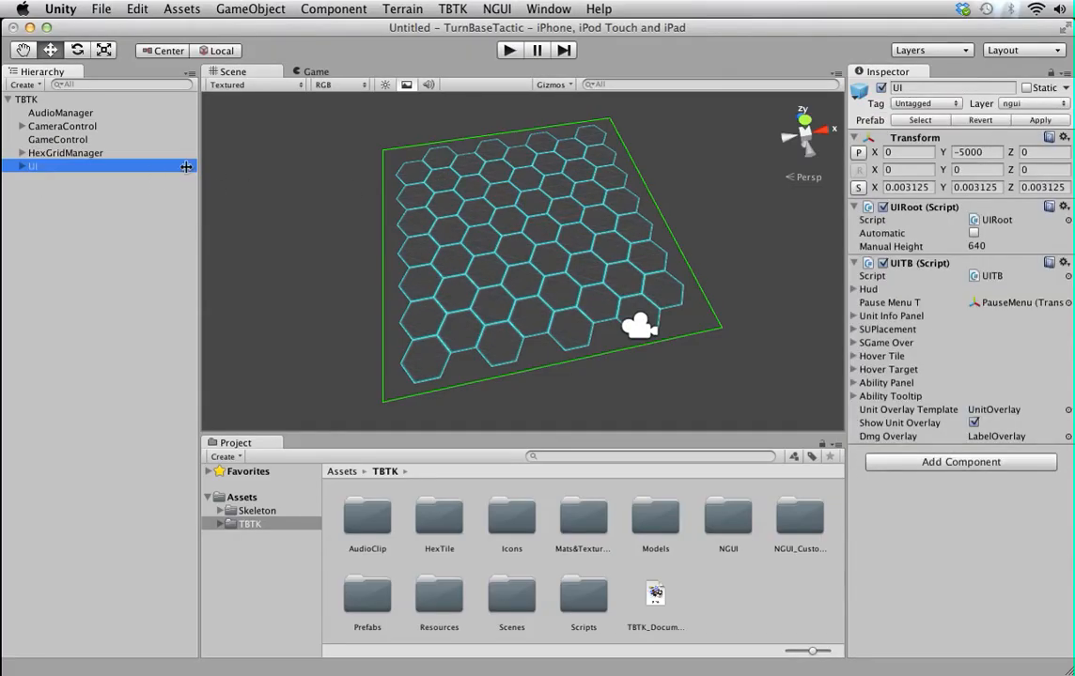
- Preview the scene in the Game view, return to the Scene view and review the available TBTK editor tools
{"action": "left_click", "coordinate": [301, 72]}
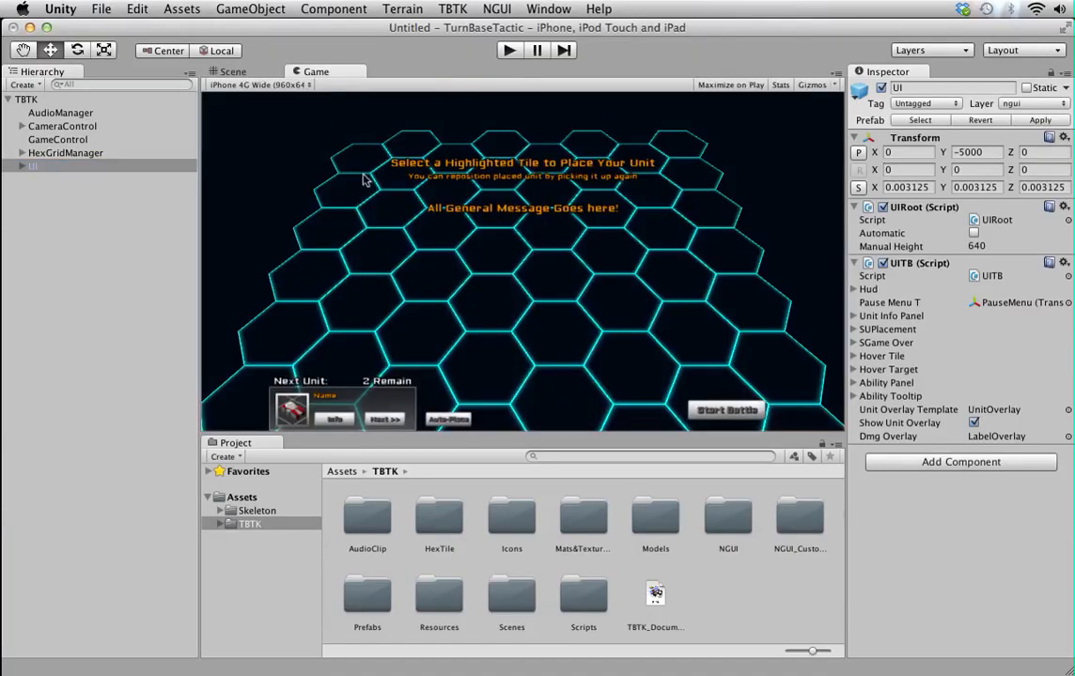
{"action": "left_click", "coordinate": [235, 74]}
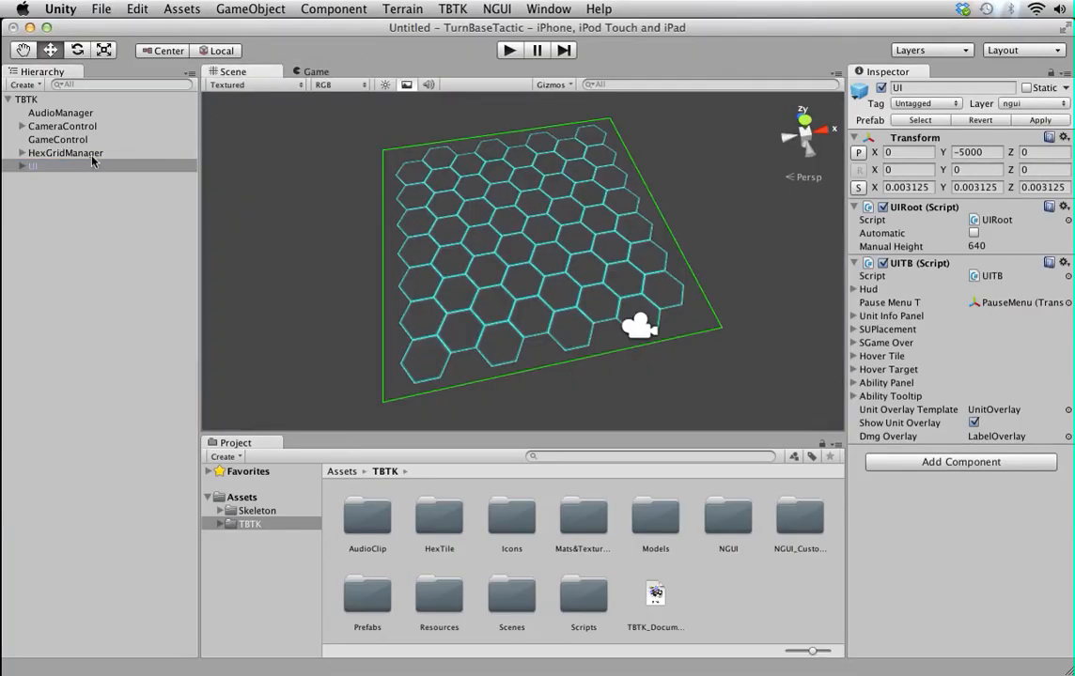
{"action": "left_click", "coordinate": [450, 9]}
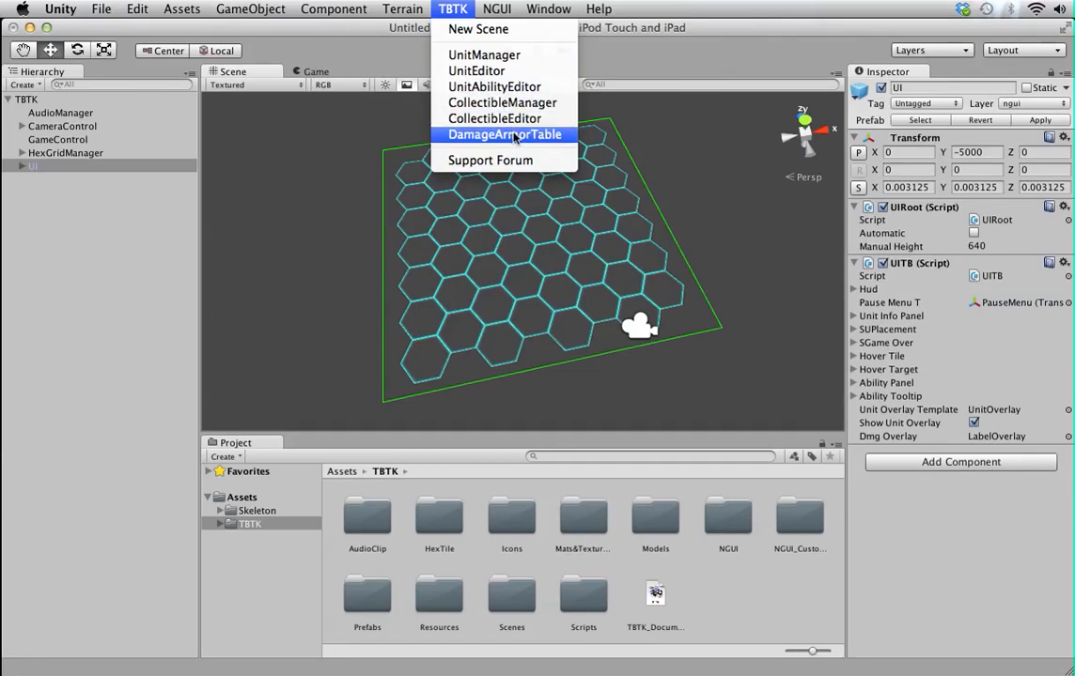
{"action": "left_click", "coordinate": [399, 45]}
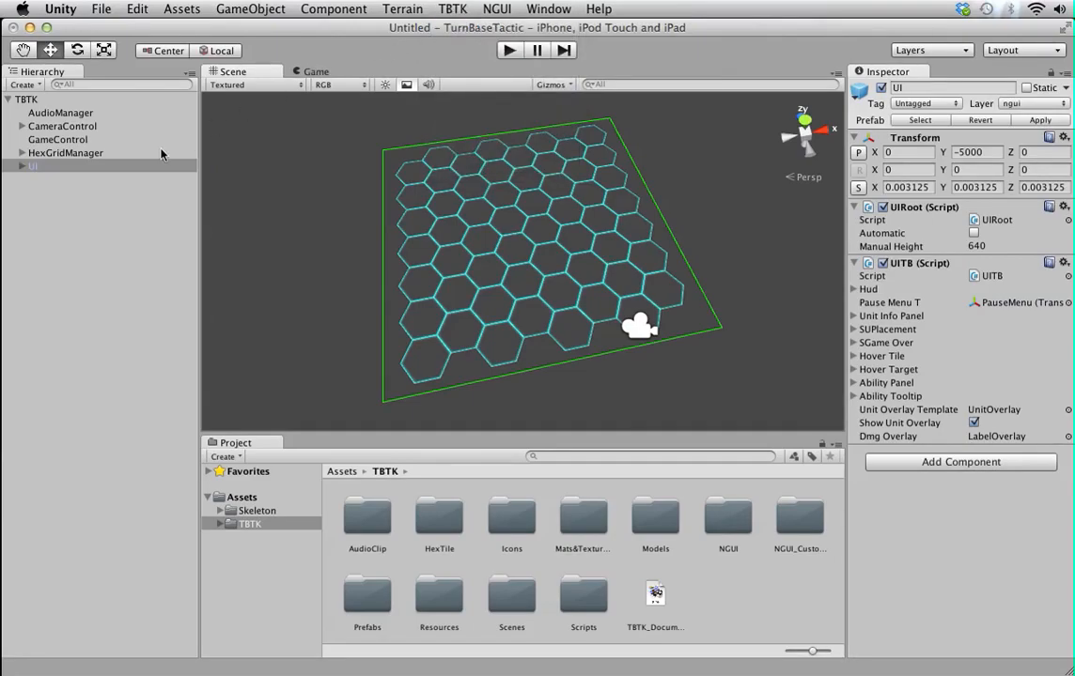
- Select GameControl, try the FactionBasedSingleUnit turn mode and switch it back to FactionBased
{"action": "left_click", "coordinate": [68, 139]}
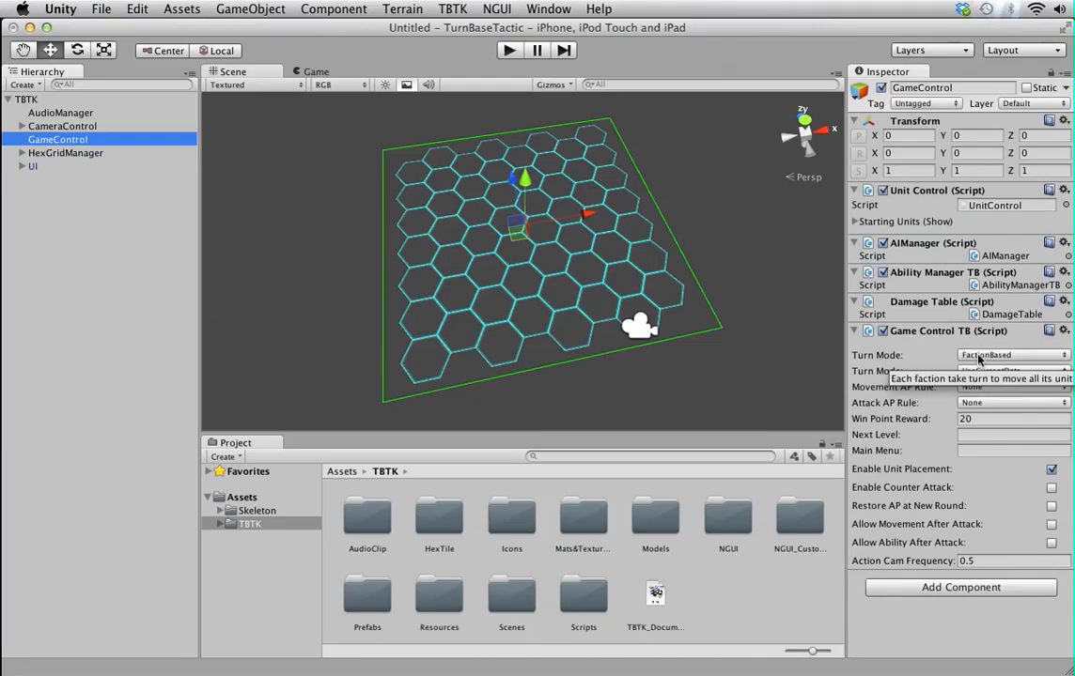
{"action": "left_click", "coordinate": [978, 357]}
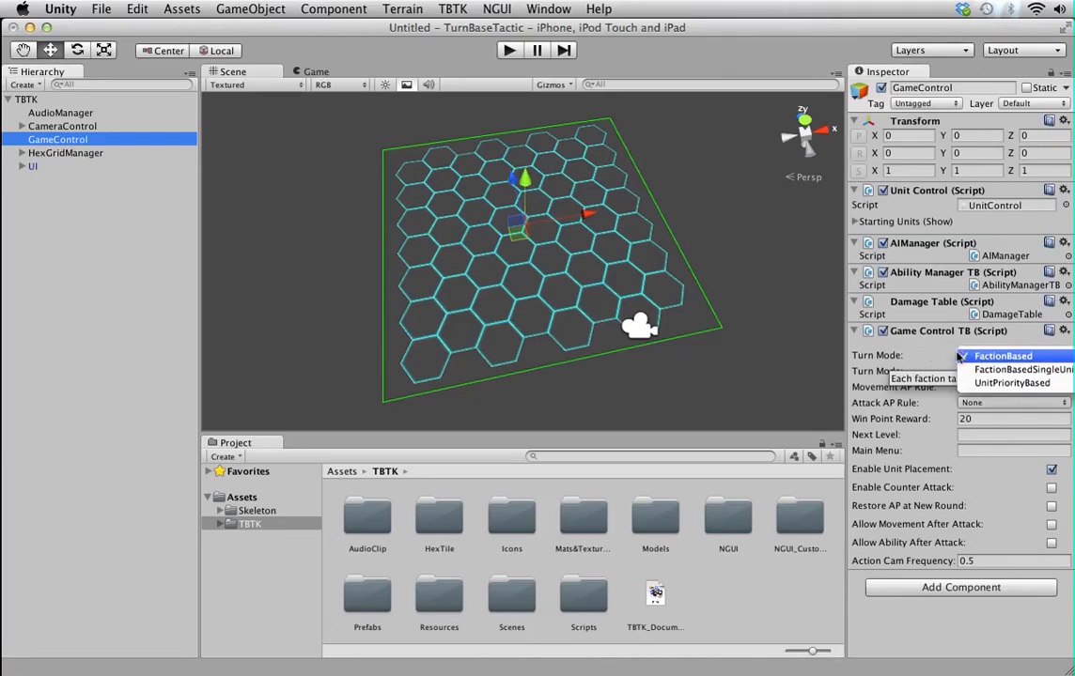
{"action": "left_click", "coordinate": [996, 369]}
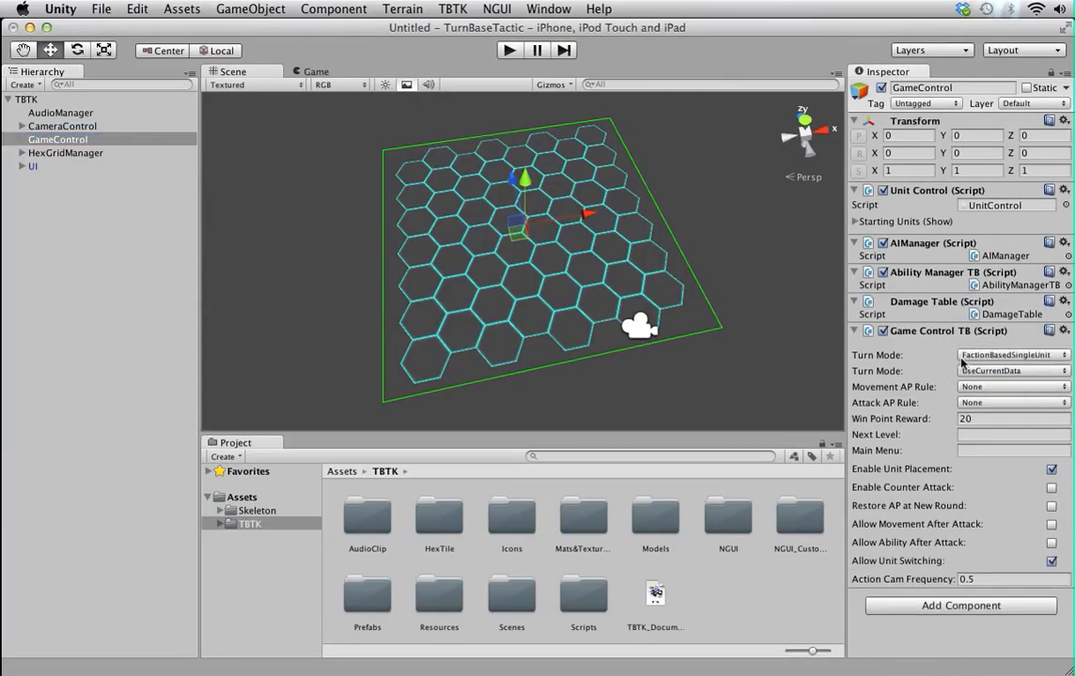
{"action": "mouse_move", "coordinate": [976, 357]}
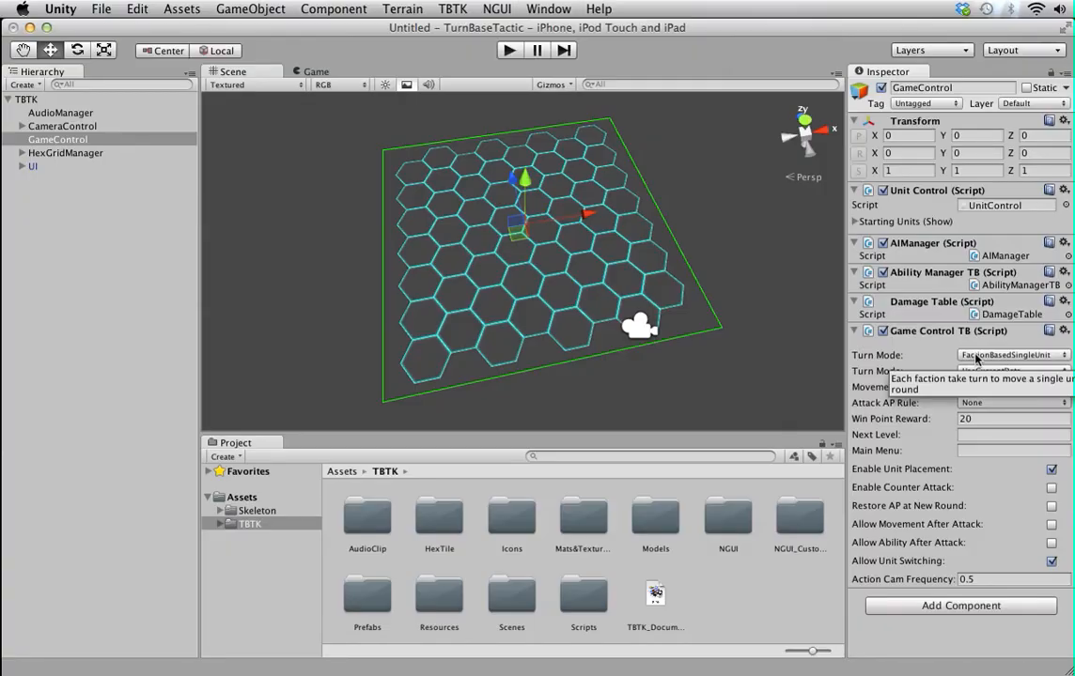
{"action": "left_click", "coordinate": [976, 358]}
{"action": "left_click", "coordinate": [984, 367]}
{"action": "left_click", "coordinate": [985, 365]}
{"action": "left_click", "coordinate": [907, 321]}
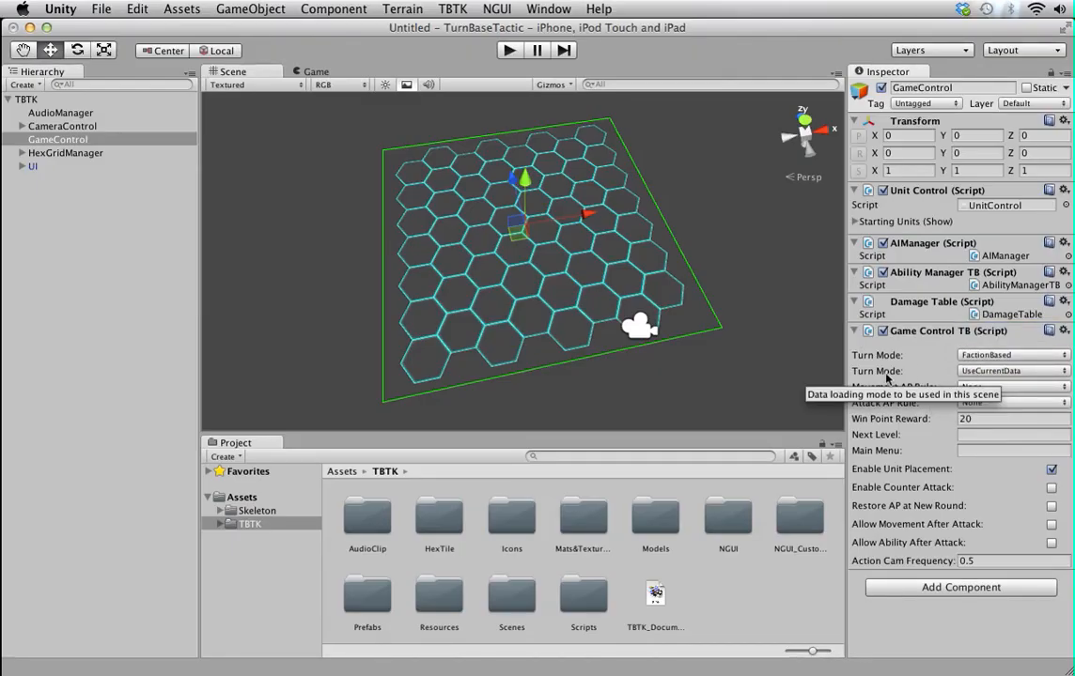
- Review GameControl's choices for the data loading mode, Movement AP Rule and Attack AP Rule
{"action": "left_click", "coordinate": [980, 372]}
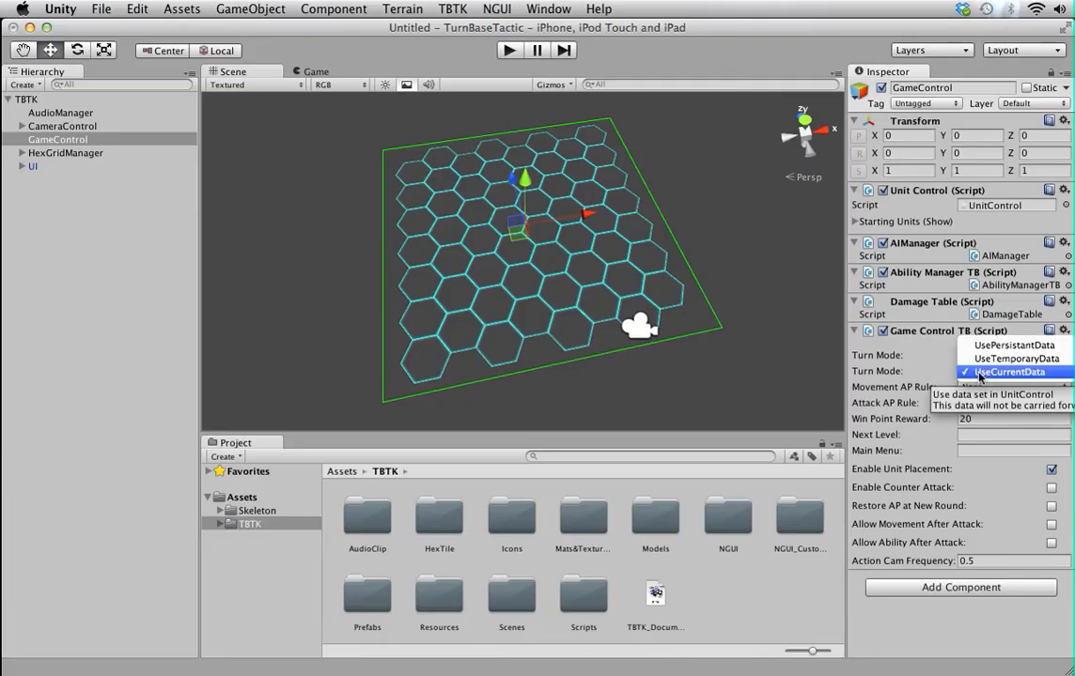
{"action": "left_click", "coordinate": [879, 373]}
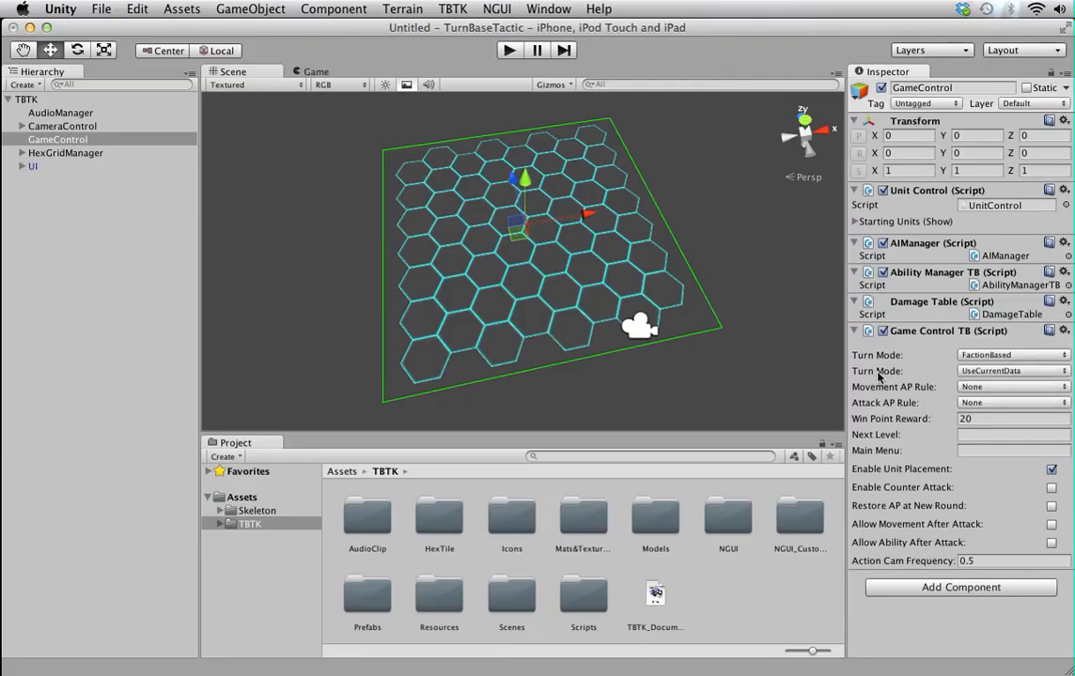
{"action": "left_click", "coordinate": [977, 371]}
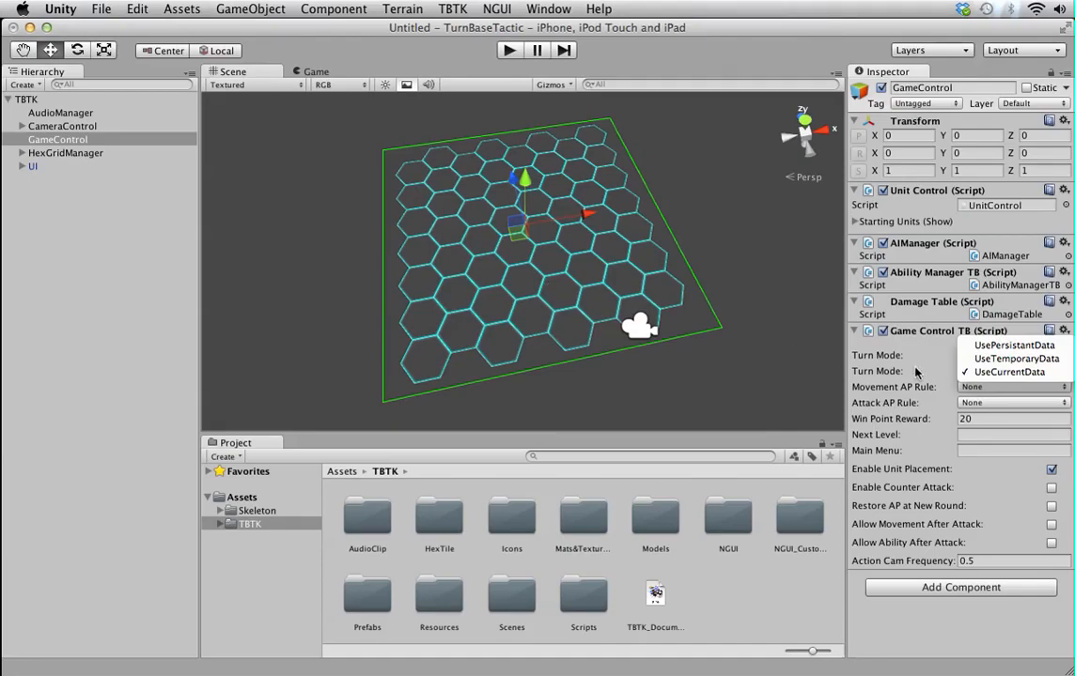
{"action": "left_click", "coordinate": [841, 349]}
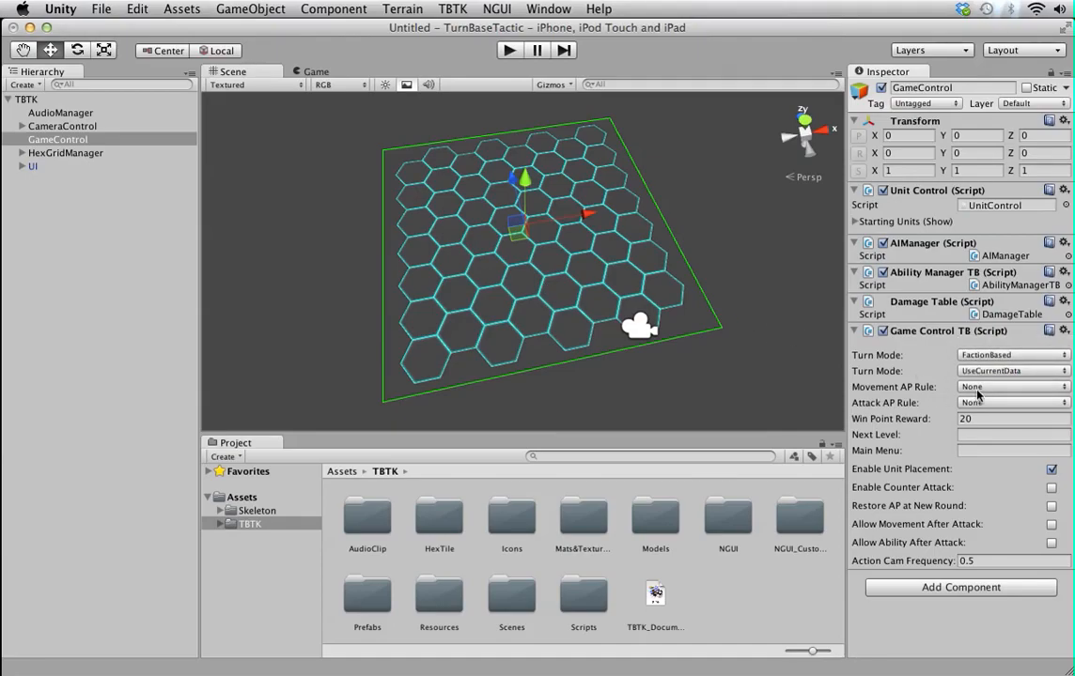
{"action": "left_click", "coordinate": [977, 389]}
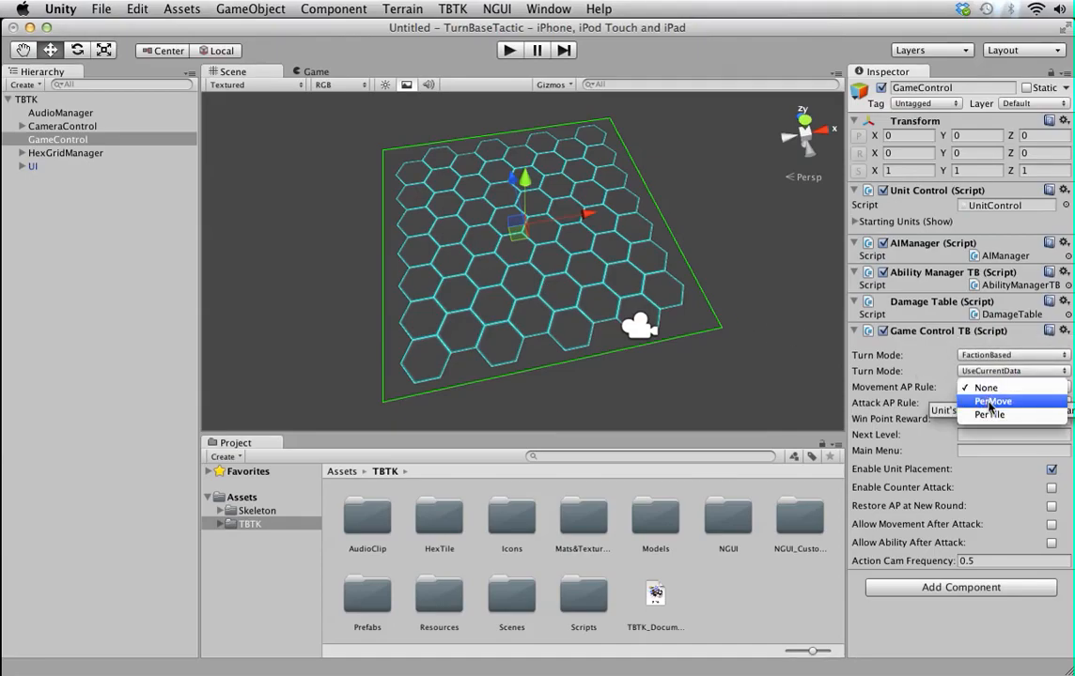
{"action": "left_click", "coordinate": [922, 388]}
{"action": "left_click", "coordinate": [978, 404]}
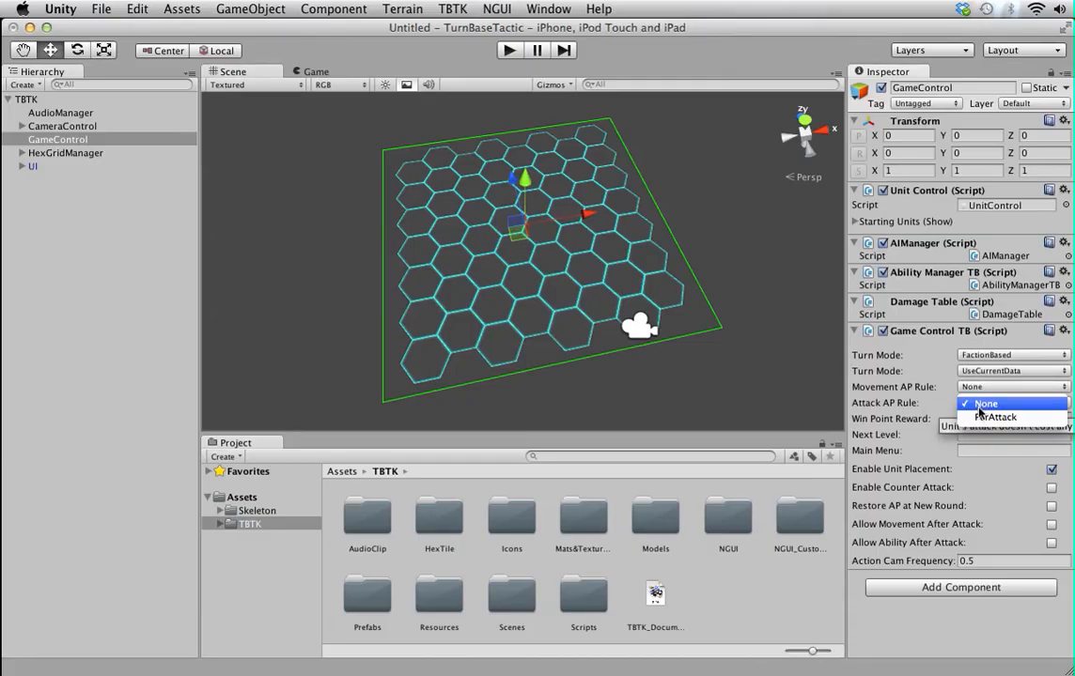
{"action": "left_click", "coordinate": [912, 399]}
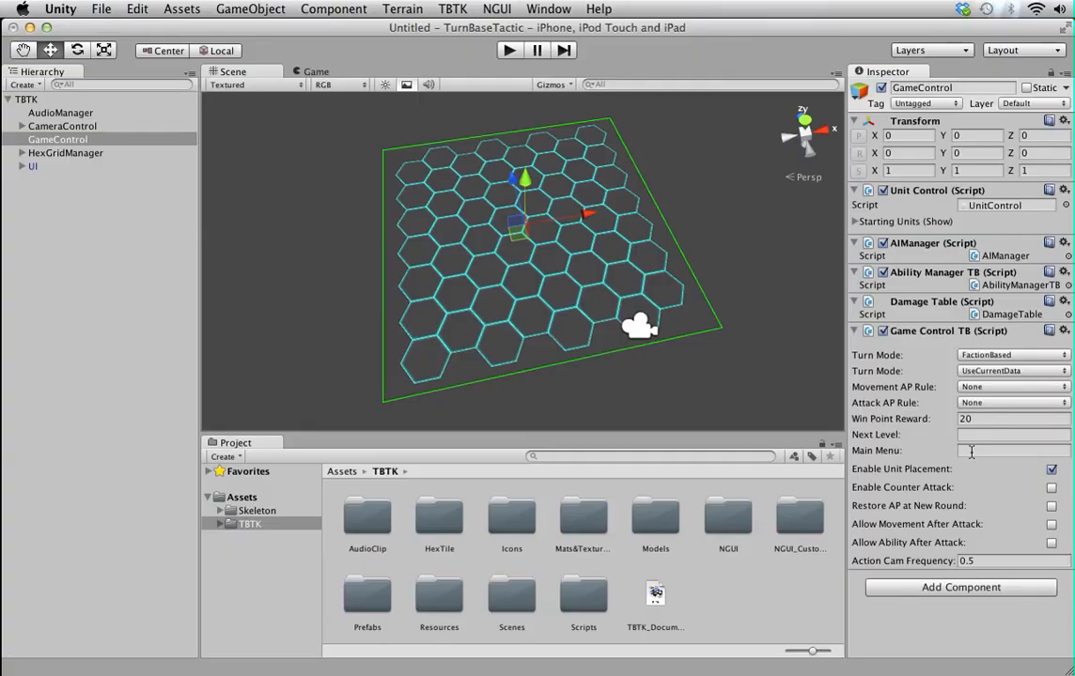
- Disable Enable Unit Placement and enable Restore AP at New Round in GameControl's Game Control TB component
{"action": "left_click", "coordinate": [1052, 471]}
{"action": "left_click", "coordinate": [1051, 488]}
{"action": "left_click", "coordinate": [1051, 508]}
- Review the Movement and Attack AP Rule choices again and disable Restore AP at New Round
{"action": "left_click", "coordinate": [972, 387]}
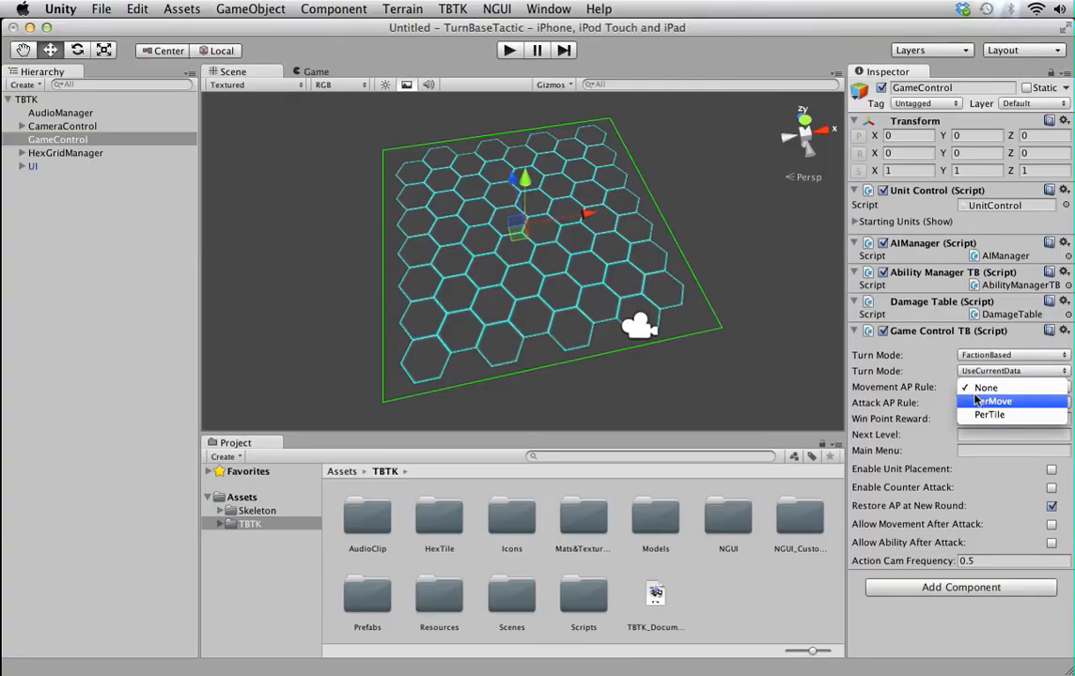
{"action": "left_click", "coordinate": [905, 392]}
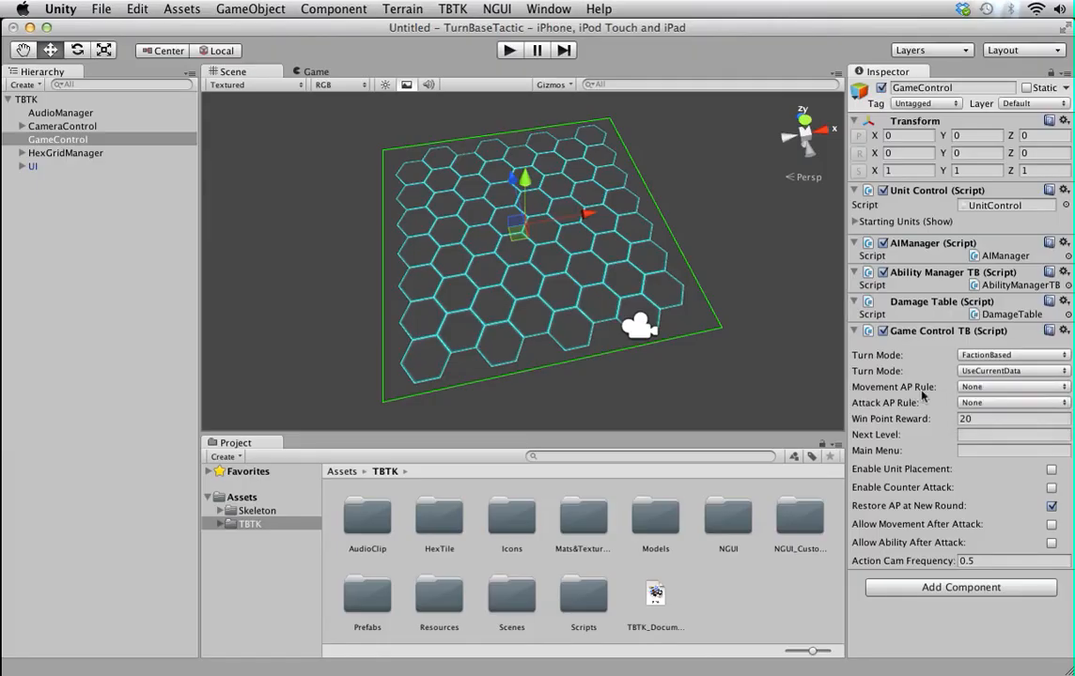
{"action": "left_click", "coordinate": [974, 404]}
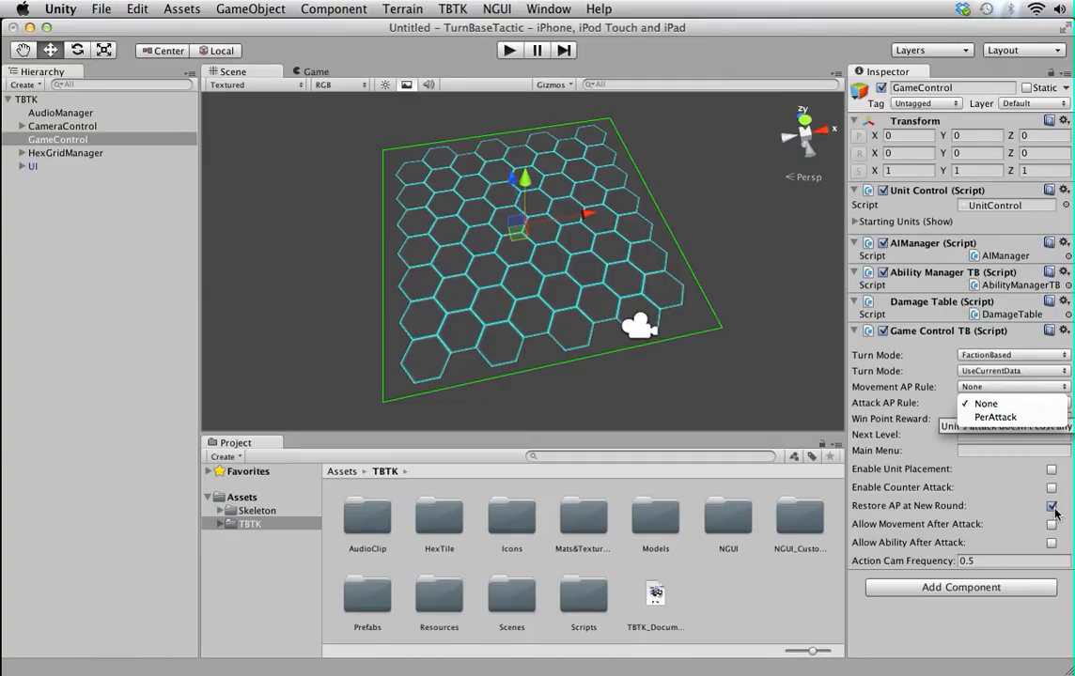
{"action": "left_click", "coordinate": [888, 508]}
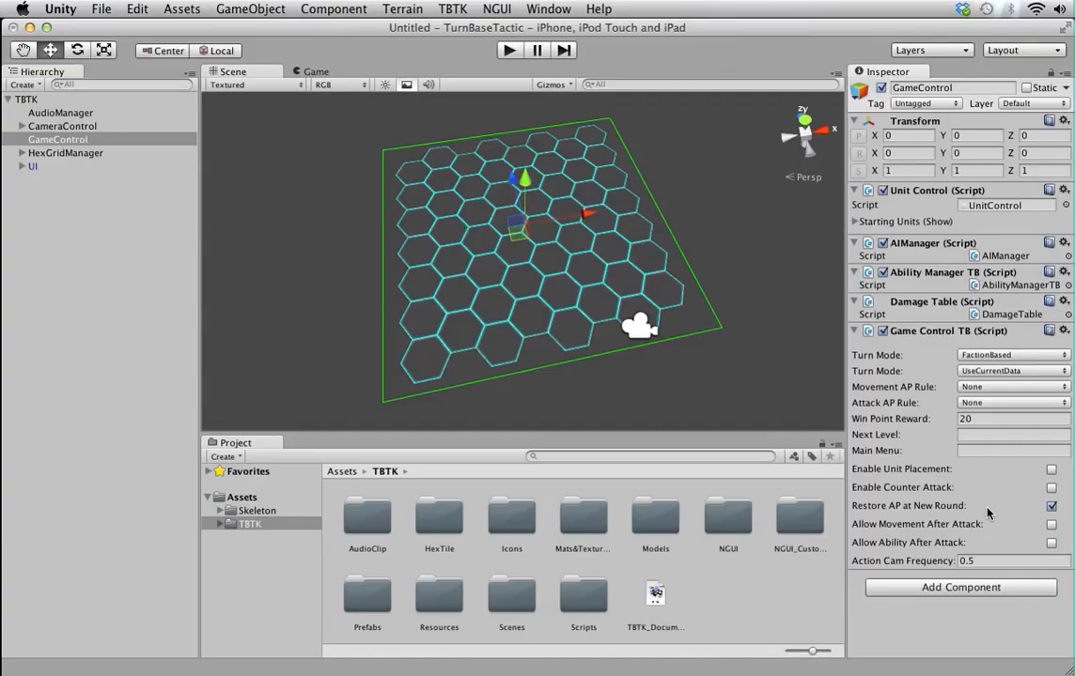
{"action": "left_click", "coordinate": [1051, 507]}
{"action": "mouse_move", "coordinate": [953, 476]}
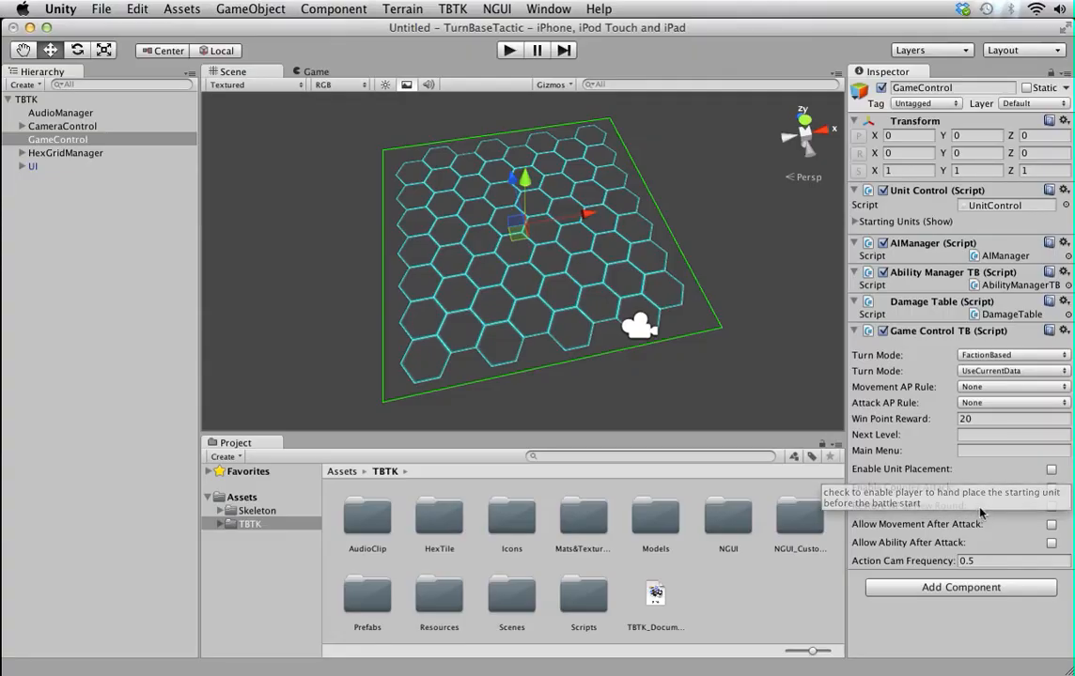
- Try the Allow Movement After Attack option, turn it back off and examine Action Cam Frequency
{"action": "left_click", "coordinate": [1051, 525]}
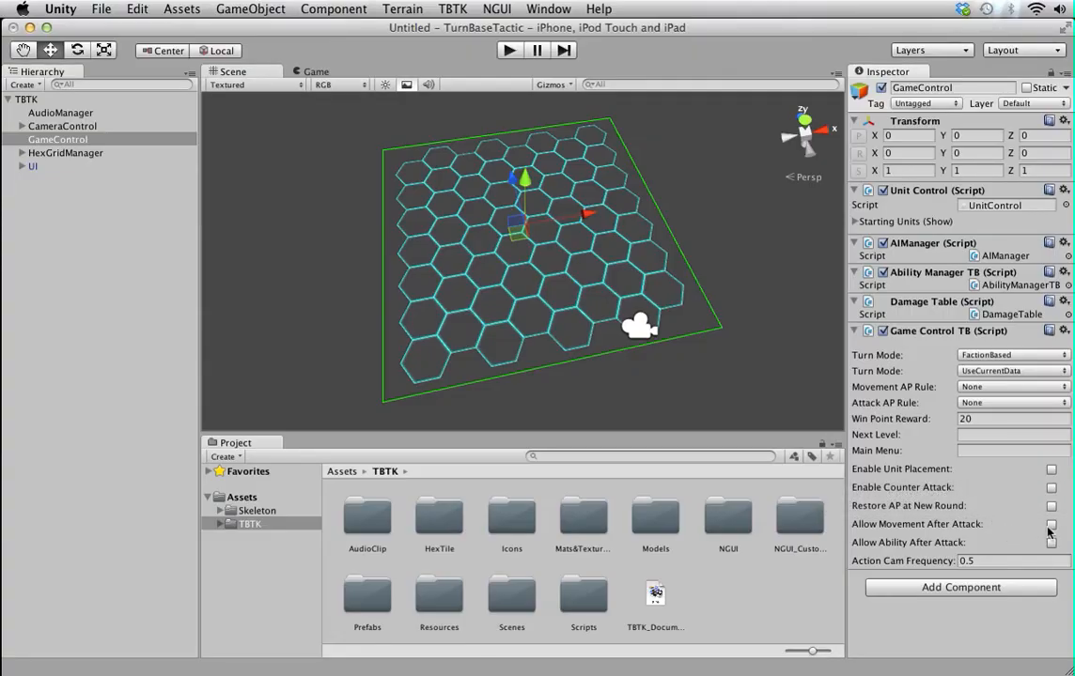
{"action": "left_click", "coordinate": [1051, 526]}
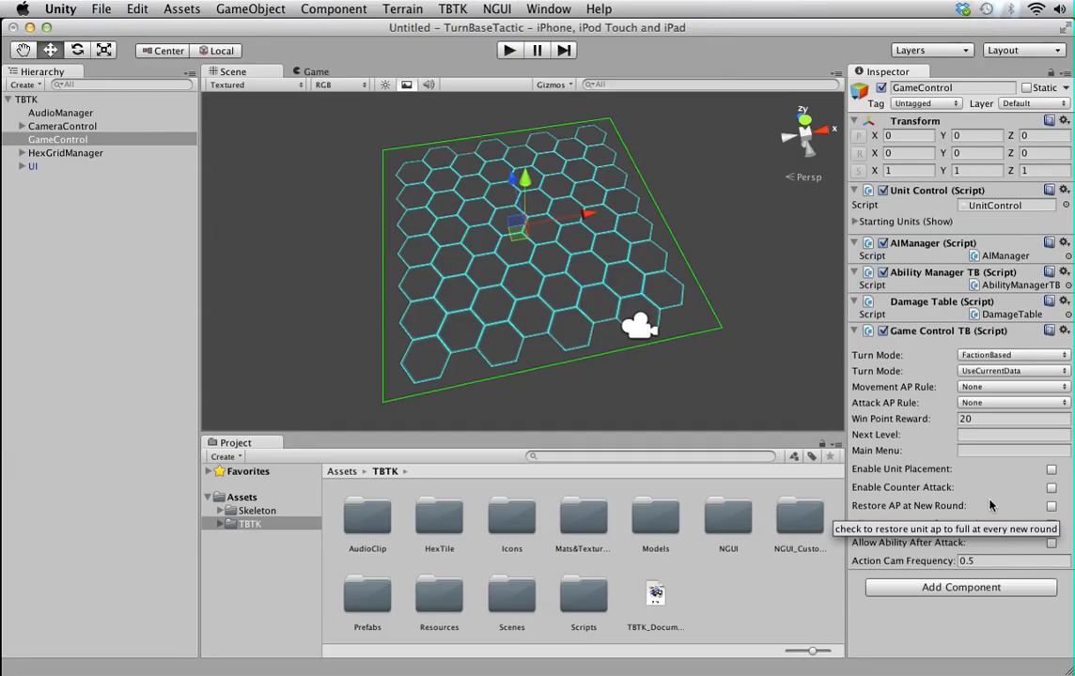
{"action": "left_click", "coordinate": [980, 560]}
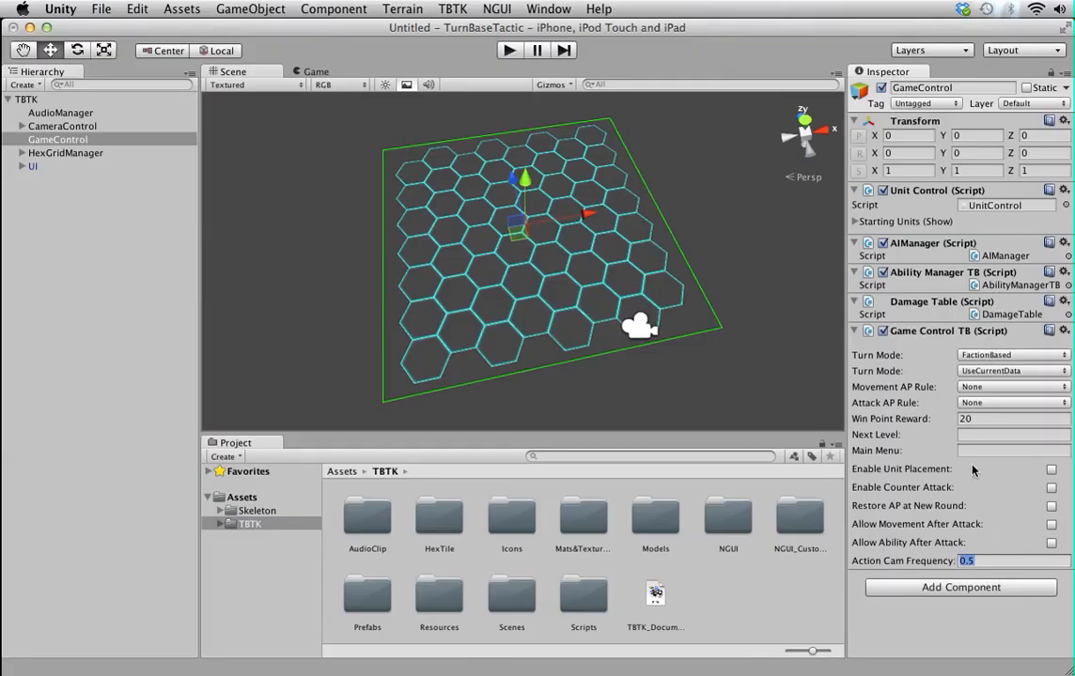
- Expand Starting Units in GameControl's Unit Control component and set the number of units to 2
{"action": "left_click", "coordinate": [857, 223]}
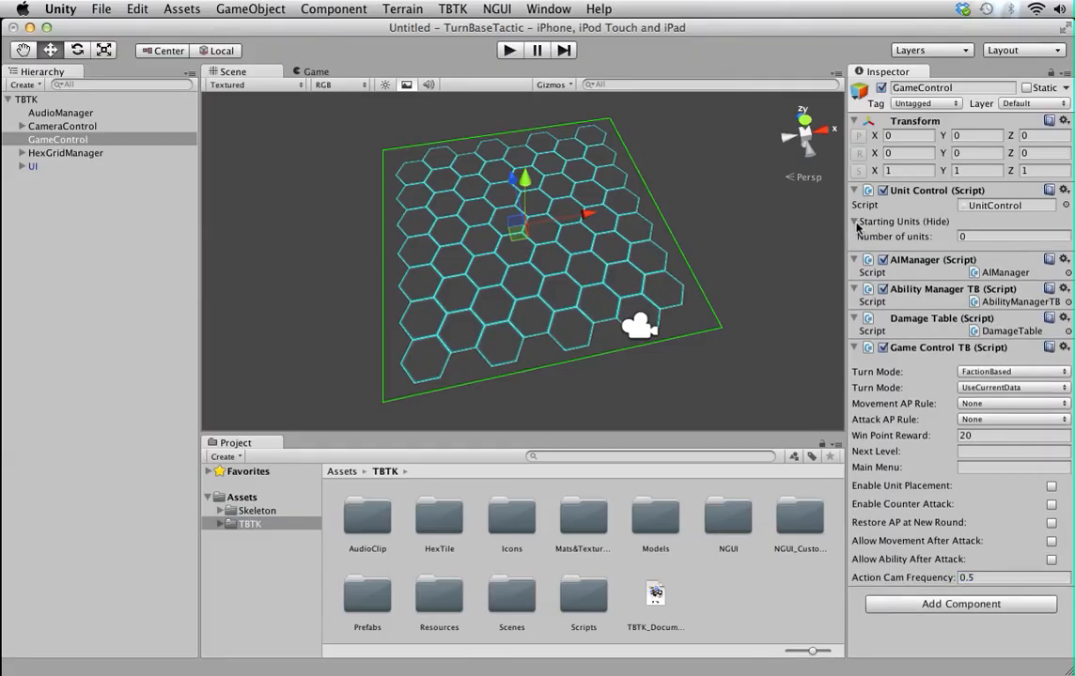
{"action": "left_click", "coordinate": [968, 236]}
{"action": "type", "text": "2"}
{"action": "key", "text": "Return"}
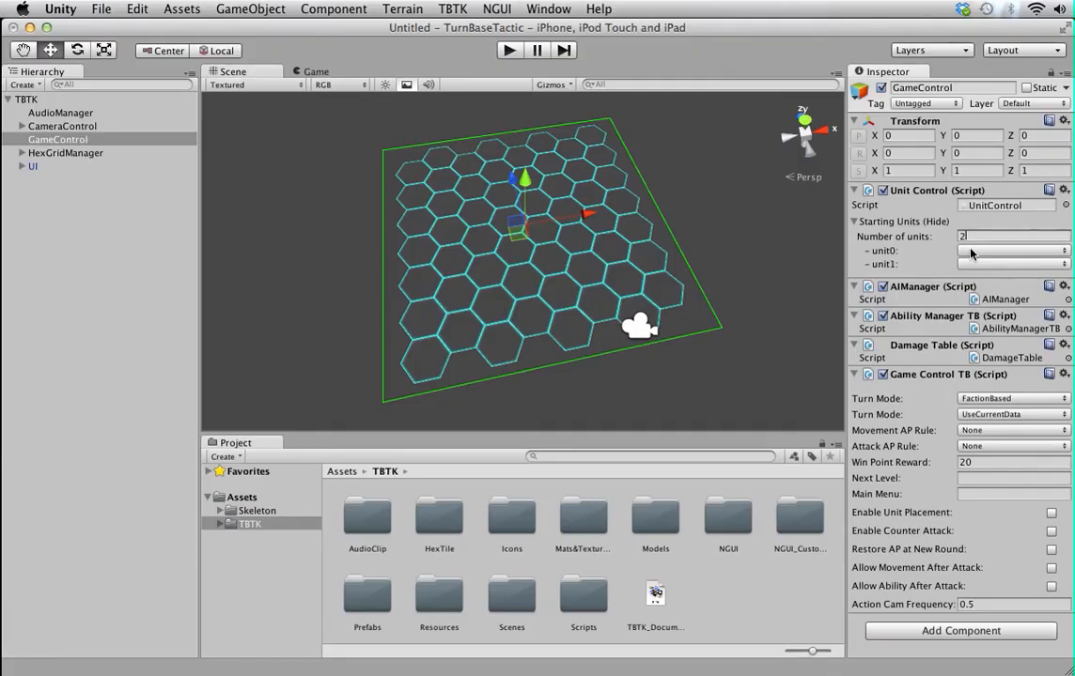
- Assign Guardian to unit0 and a unit type to unit1, and run the scene briefly as a test
{"action": "left_click", "coordinate": [972, 251]}
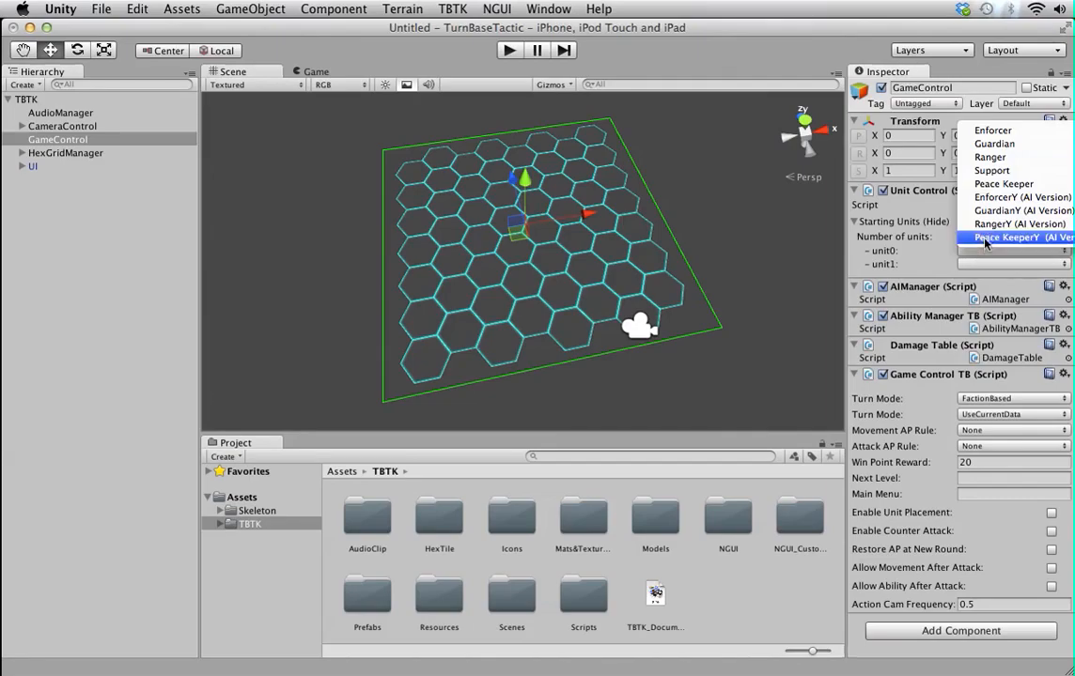
{"action": "left_click", "coordinate": [888, 144]}
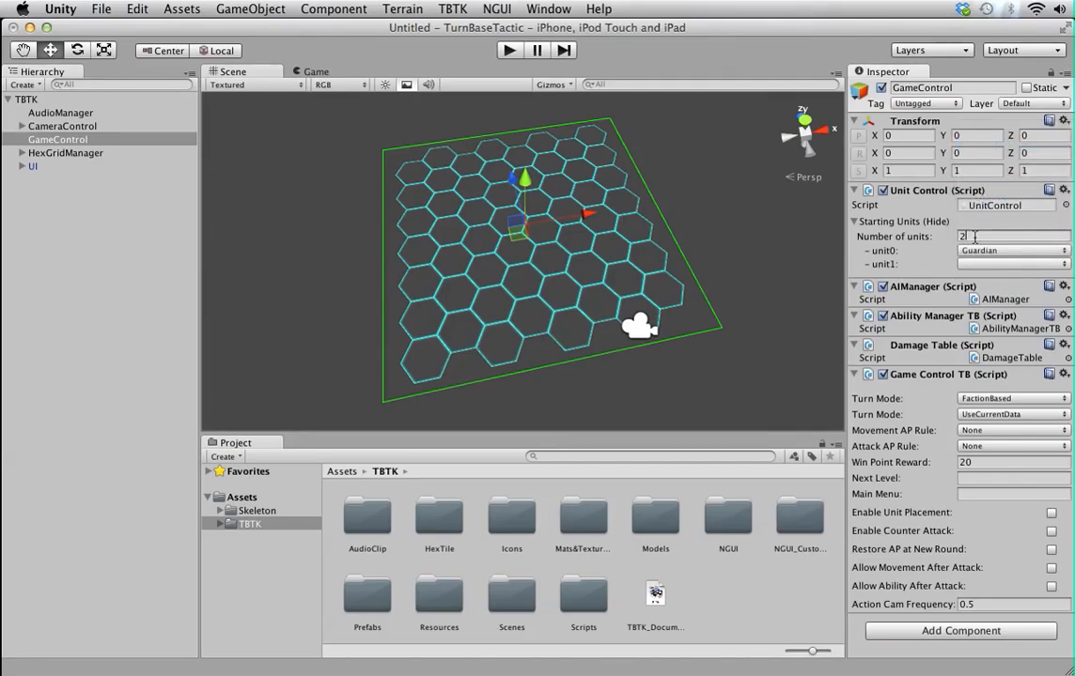
{"action": "left_click", "coordinate": [1013, 264]}
{"action": "left_click", "coordinate": [999, 176]}
{"action": "left_click", "coordinate": [511, 51]}
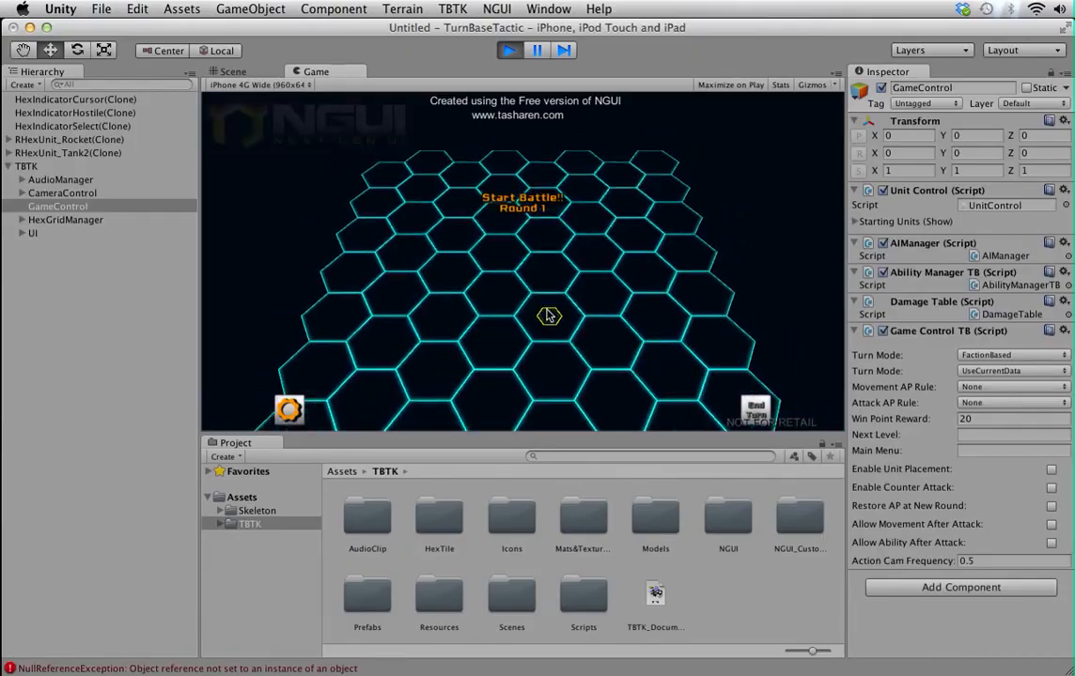
{"action": "left_click", "coordinate": [509, 51]}
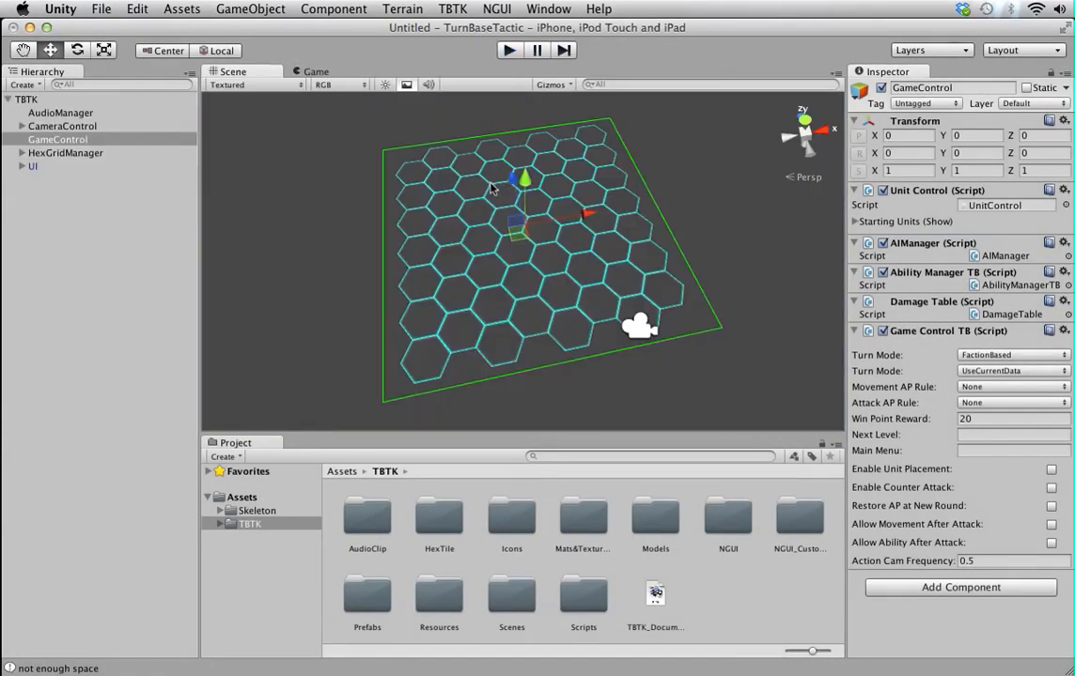
- Set HexGridManager's UnwalkableTileRate to 0.2 and regenerate the hex grid several times
{"action": "left_click", "coordinate": [65, 153]}
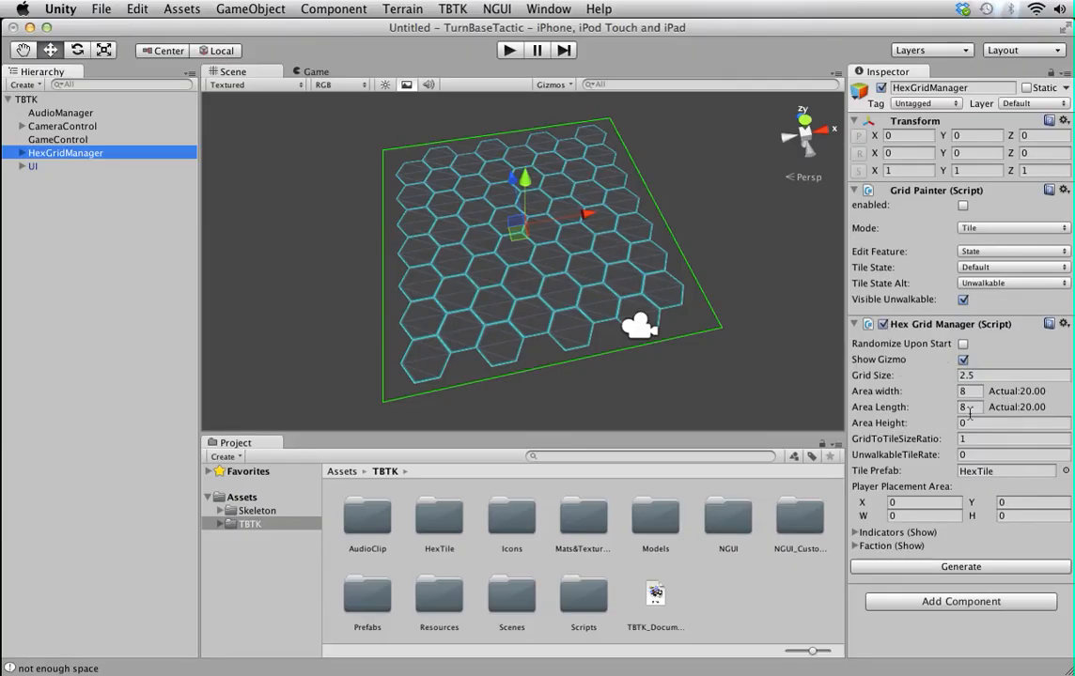
{"action": "left_click", "coordinate": [970, 567]}
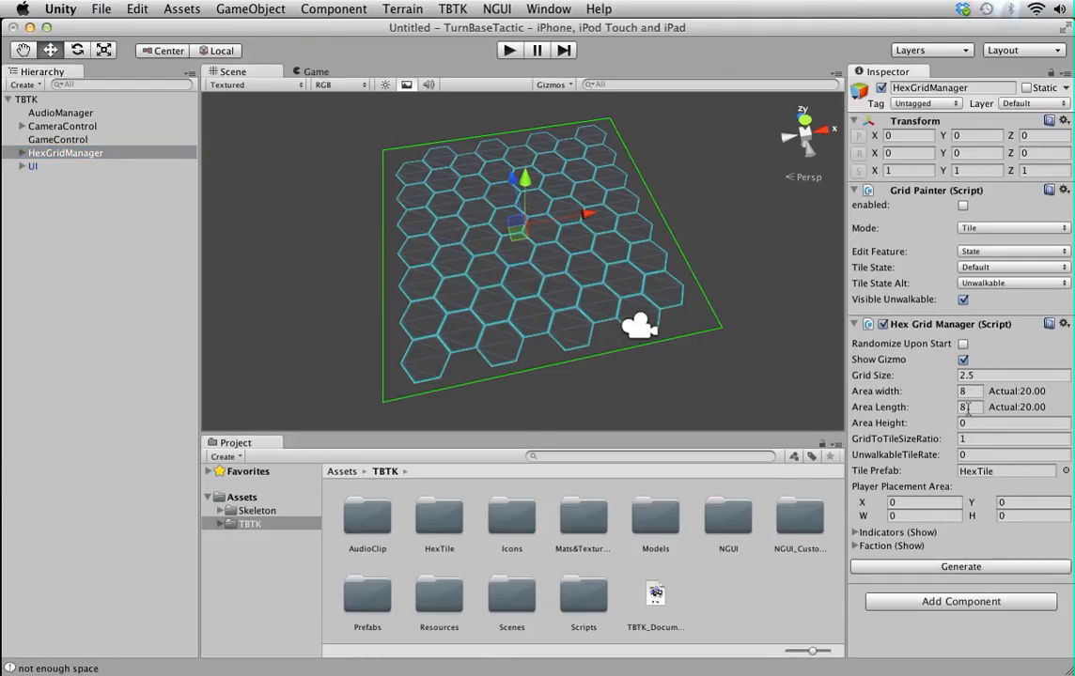
{"action": "left_click_drag", "start_coordinate": [971, 455], "coordinate": [954, 459]}
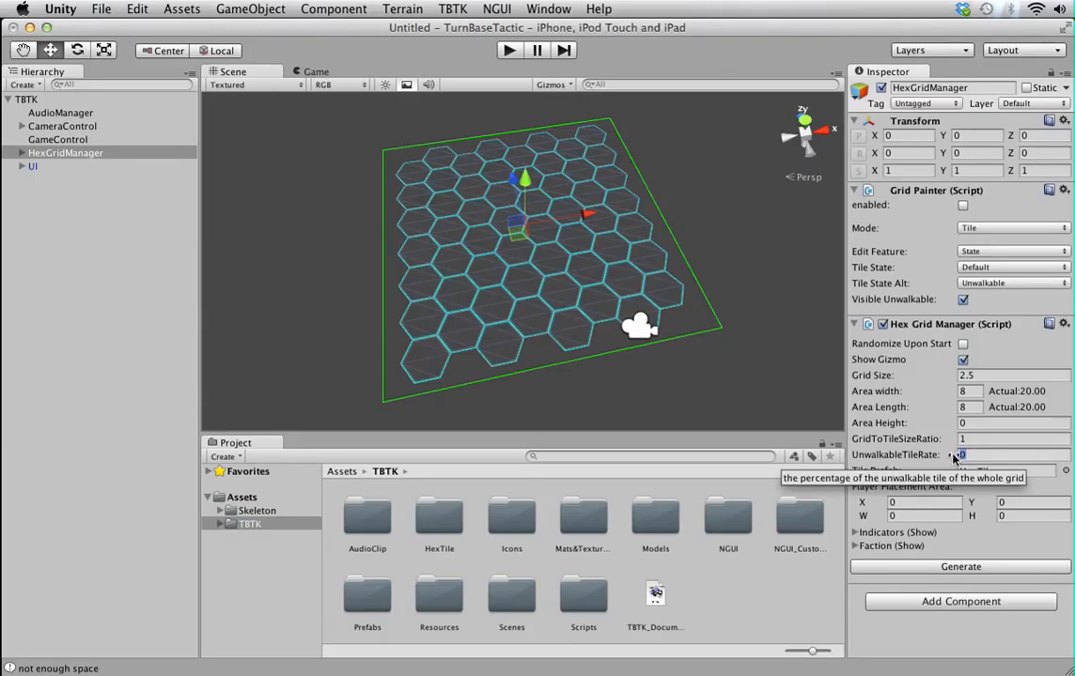
{"action": "type", "text": ".2"}
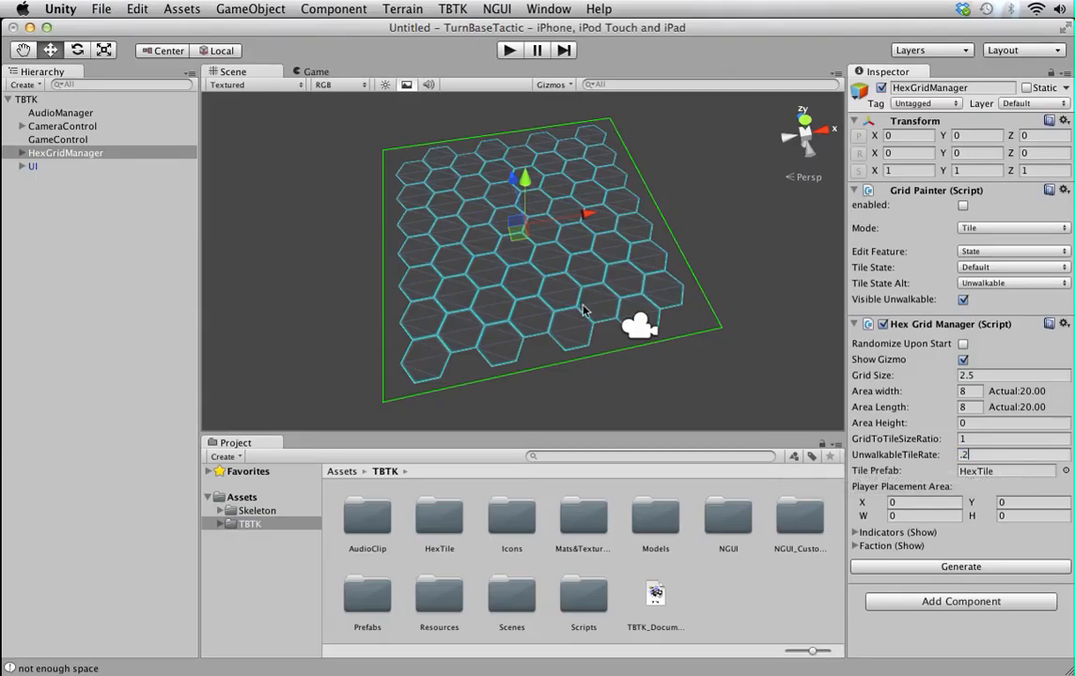
{"action": "left_click", "coordinate": [939, 567]}
{"action": "left_click", "coordinate": [939, 567]}
{"action": "left_click", "coordinate": [938, 567]}
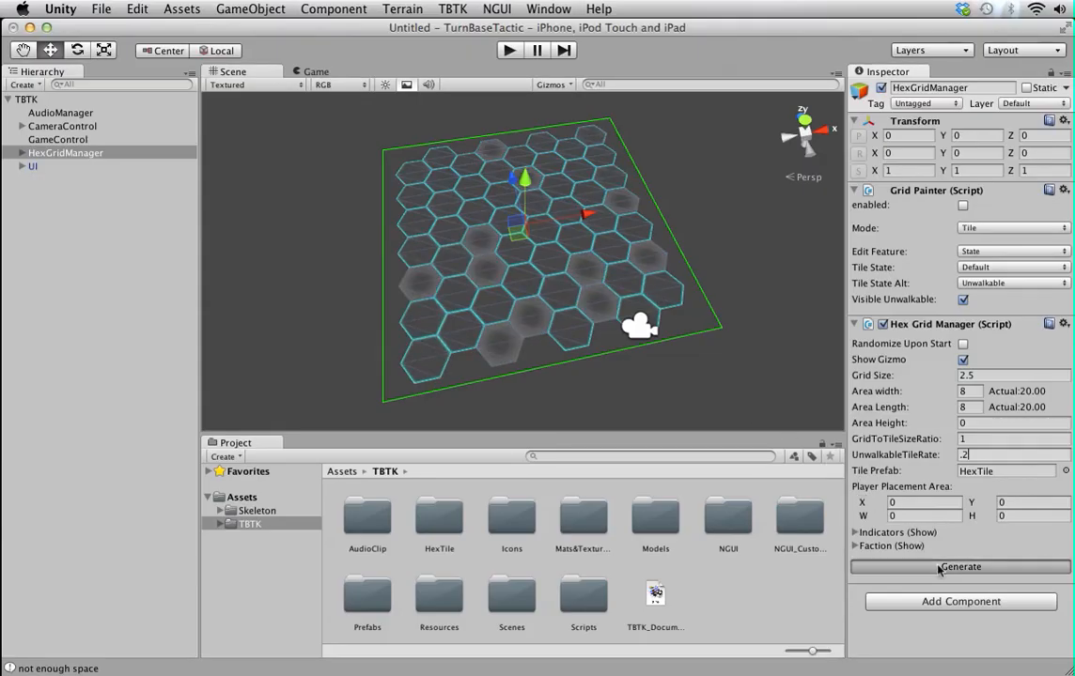
- Set the grid's area width and area length to 5 and regenerate it
{"action": "left_click_drag", "start_coordinate": [969, 393], "coordinate": [952, 399]}
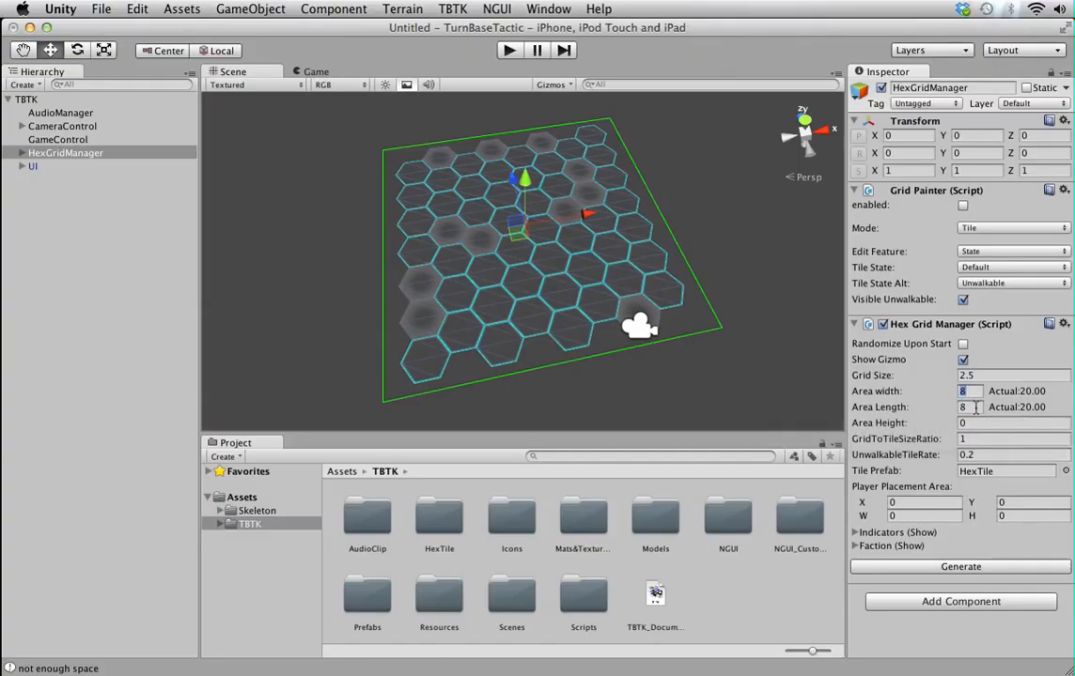
{"action": "type", "text": "5"}
{"action": "key", "text": "Tab"}
{"action": "type", "text": "5"}
{"action": "left_click", "coordinate": [962, 568]}
- Set the grid's area width to 15 and regenerate it
{"action": "left_click", "coordinate": [944, 395]}
{"action": "type", "text": "15"}
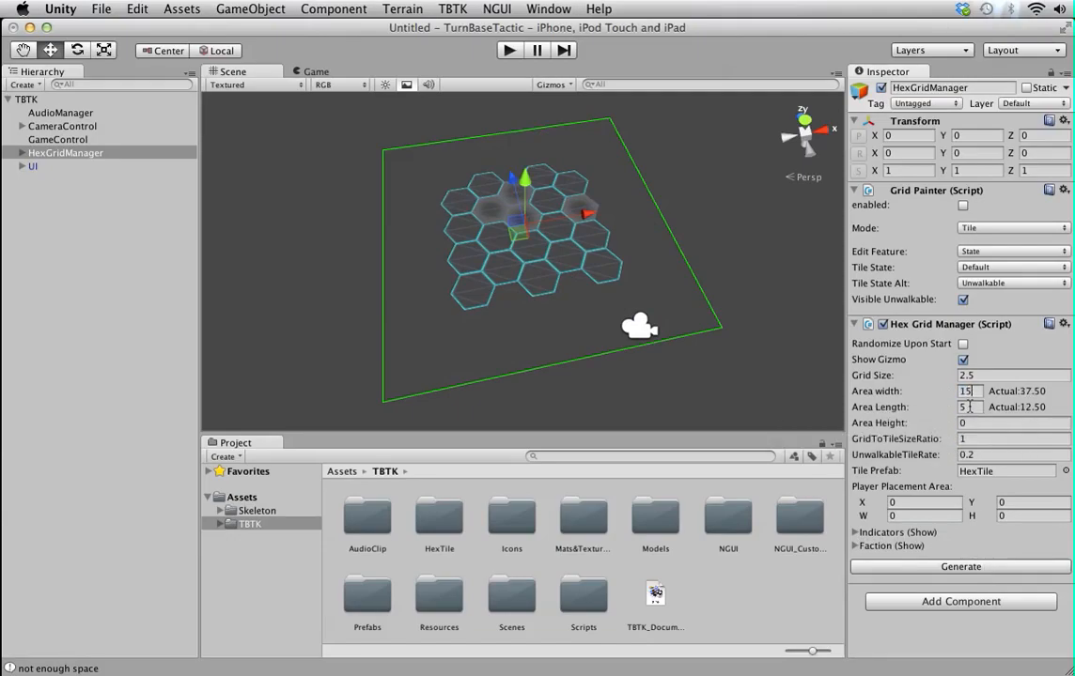
{"action": "left_click", "coordinate": [968, 568]}
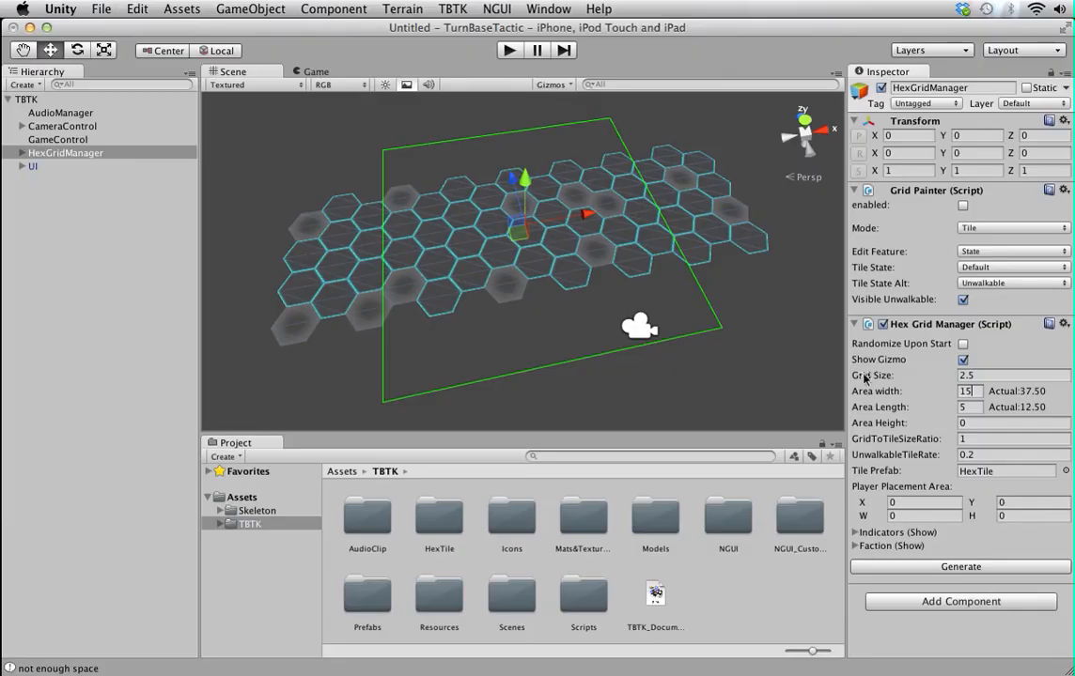
- Try grid sizes of 3 and 1, regenerating the hex grid after each change
{"action": "mouse_move", "coordinate": [876, 397]}
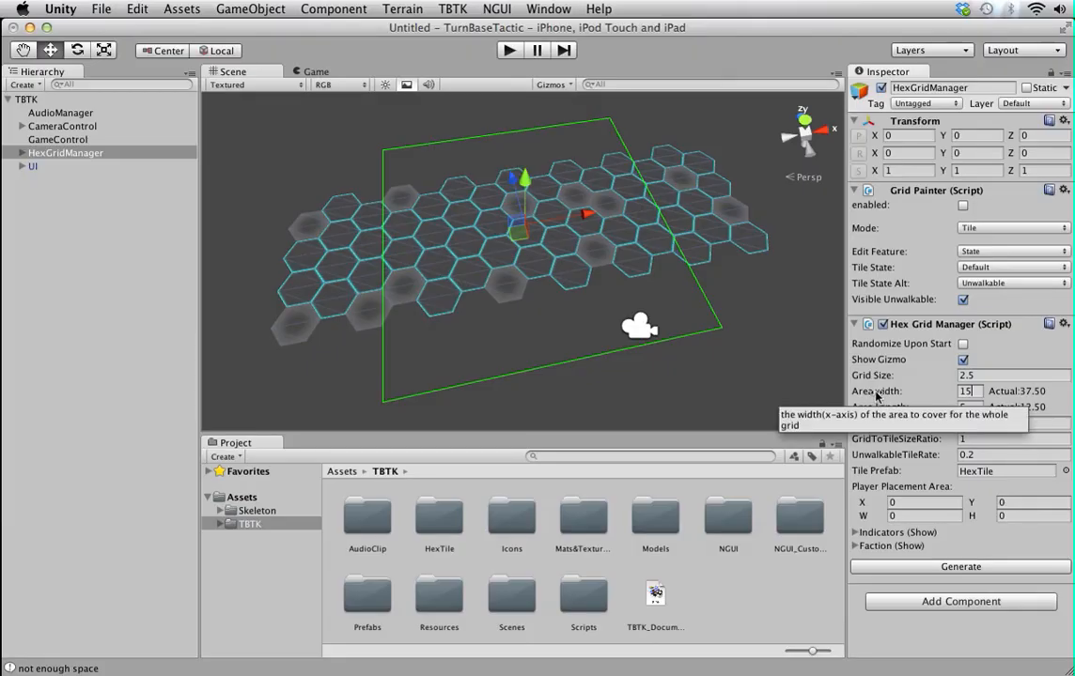
{"action": "left_click", "coordinate": [957, 376]}
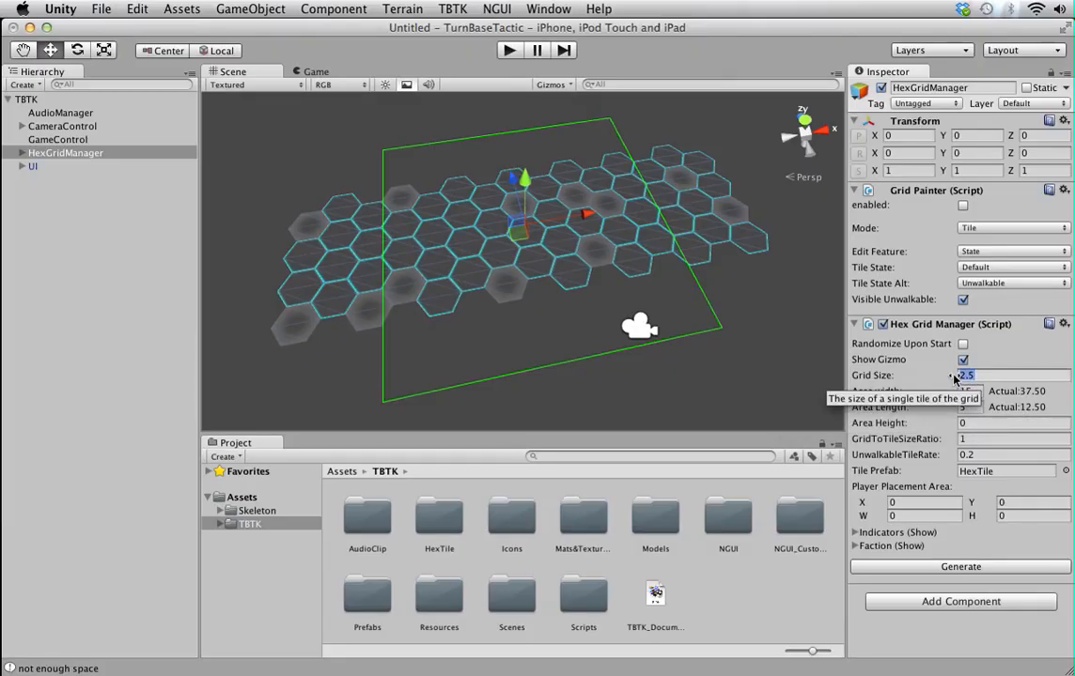
{"action": "type", "text": "3"}
{"action": "left_click", "coordinate": [977, 567]}
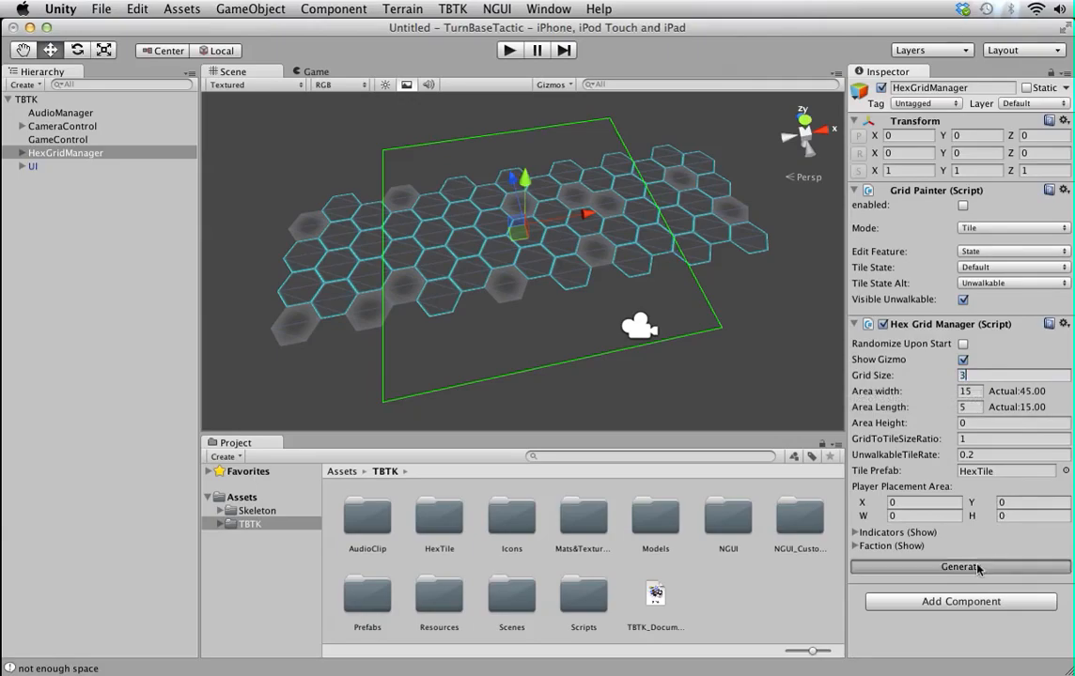
{"action": "key", "text": "BackSpace"}
{"action": "type", "text": "1"}
{"action": "left_click", "coordinate": [969, 566]}
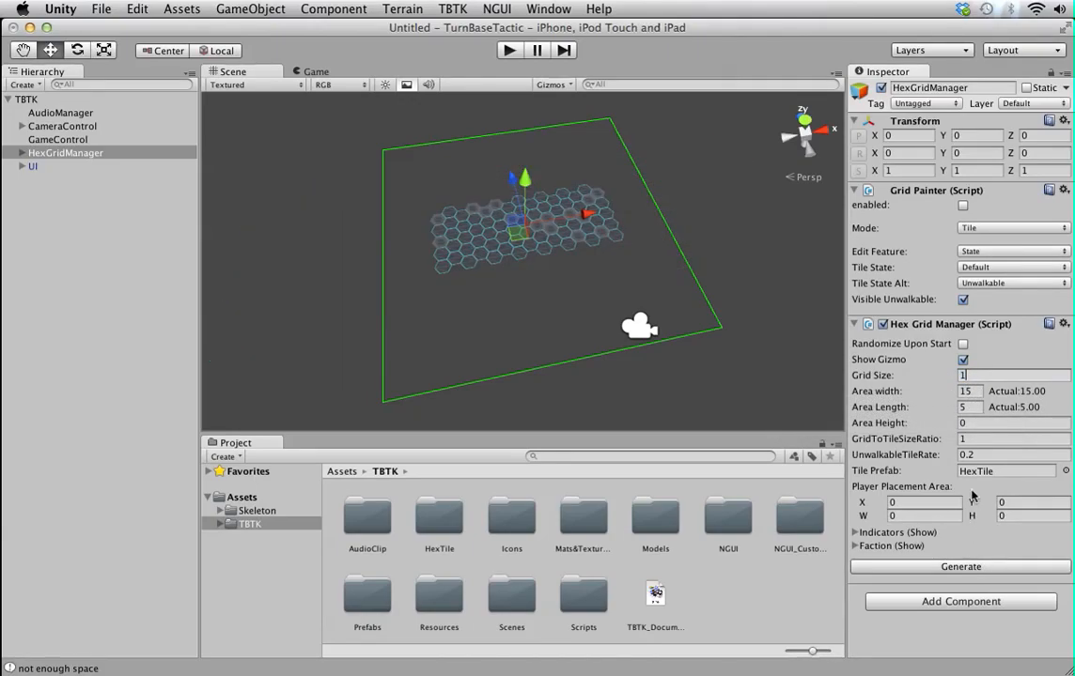
- Try an area height of 2 on the generated grid, and restore it to 0 with another regeneration
{"action": "left_click", "coordinate": [968, 424]}
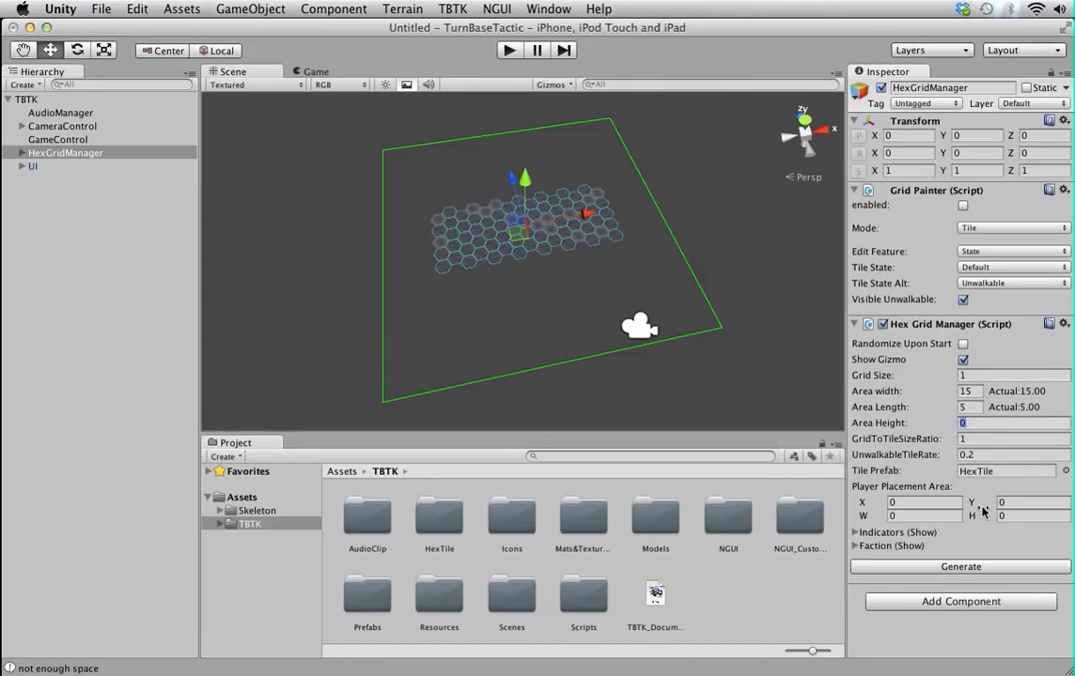
{"action": "left_click", "coordinate": [978, 568]}
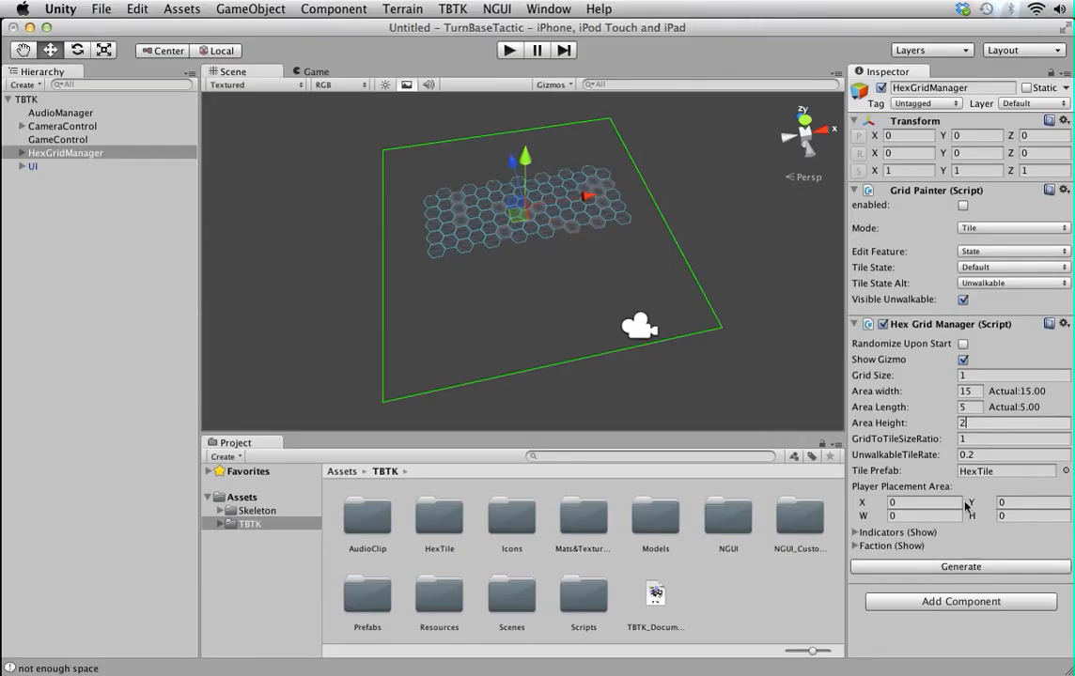
{"action": "key", "text": "BackSpace"}
{"action": "type", "text": "0"}
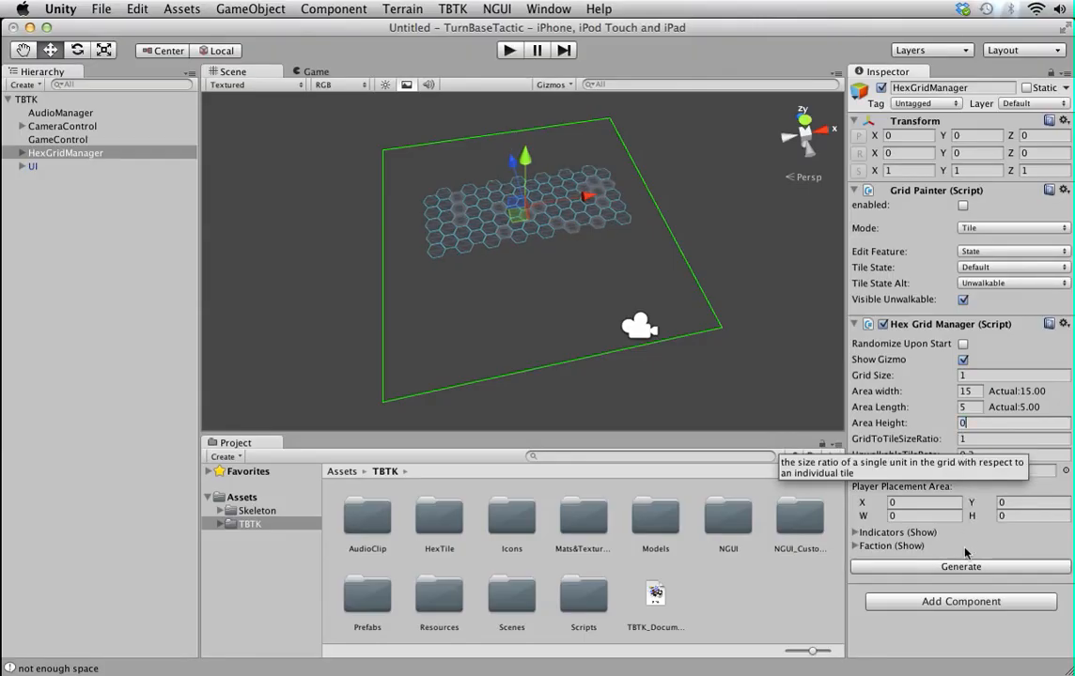
{"action": "left_click", "coordinate": [969, 568]}
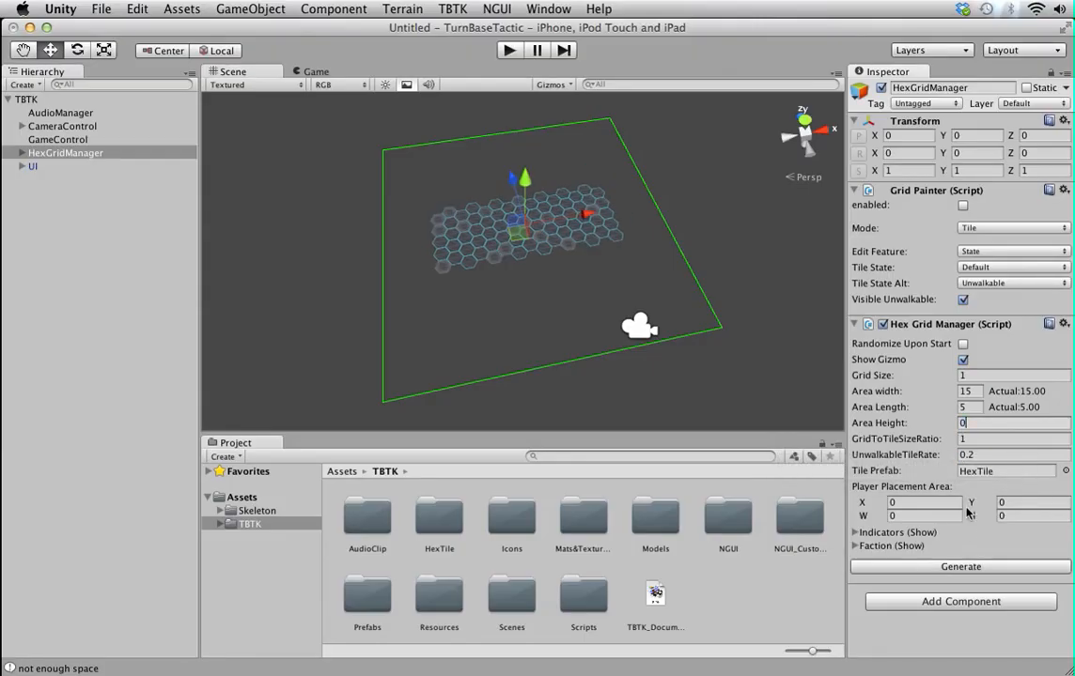
- Set HexGridManager's grid size to 2
{"action": "left_click", "coordinate": [967, 439]}
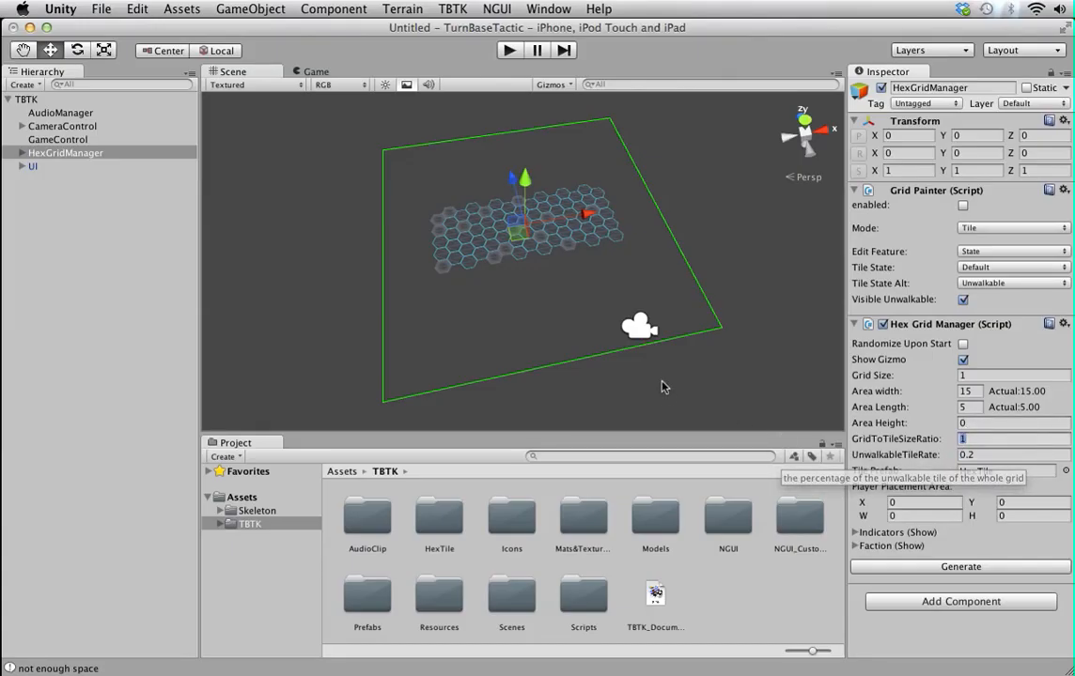
{"action": "left_click_drag", "start_coordinate": [970, 376], "coordinate": [949, 377]}
{"action": "type", "text": "2"}
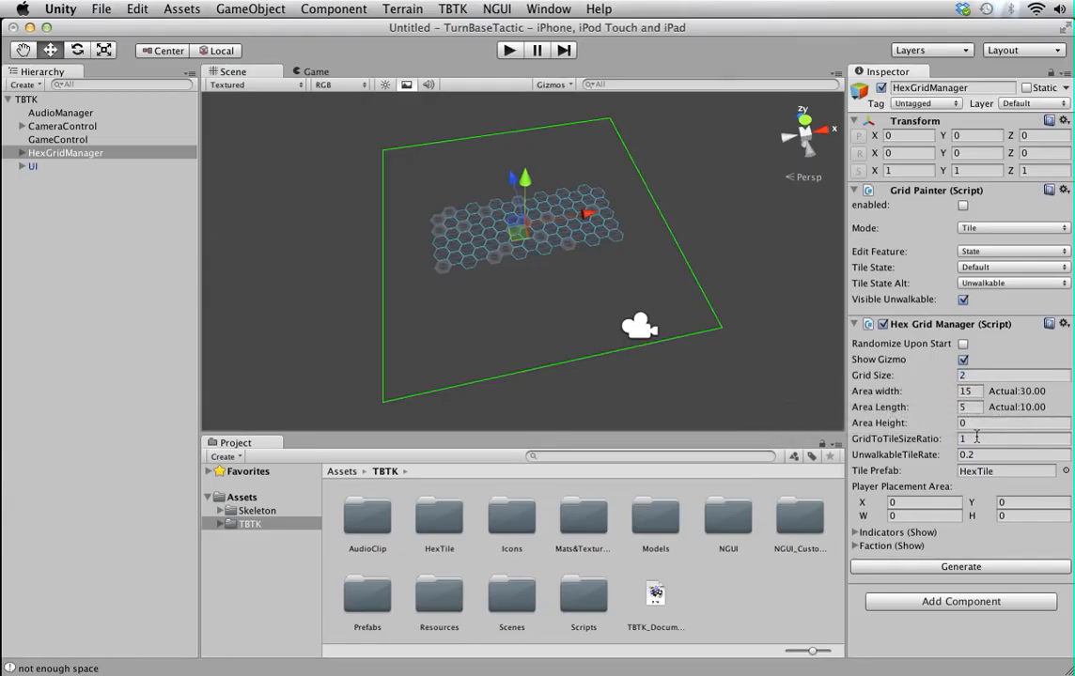
- Try GridToTileSizeRatio values of 1.1 and 1.2, regenerating the grid for each
{"action": "left_click_drag", "start_coordinate": [975, 438], "coordinate": [956, 440]}
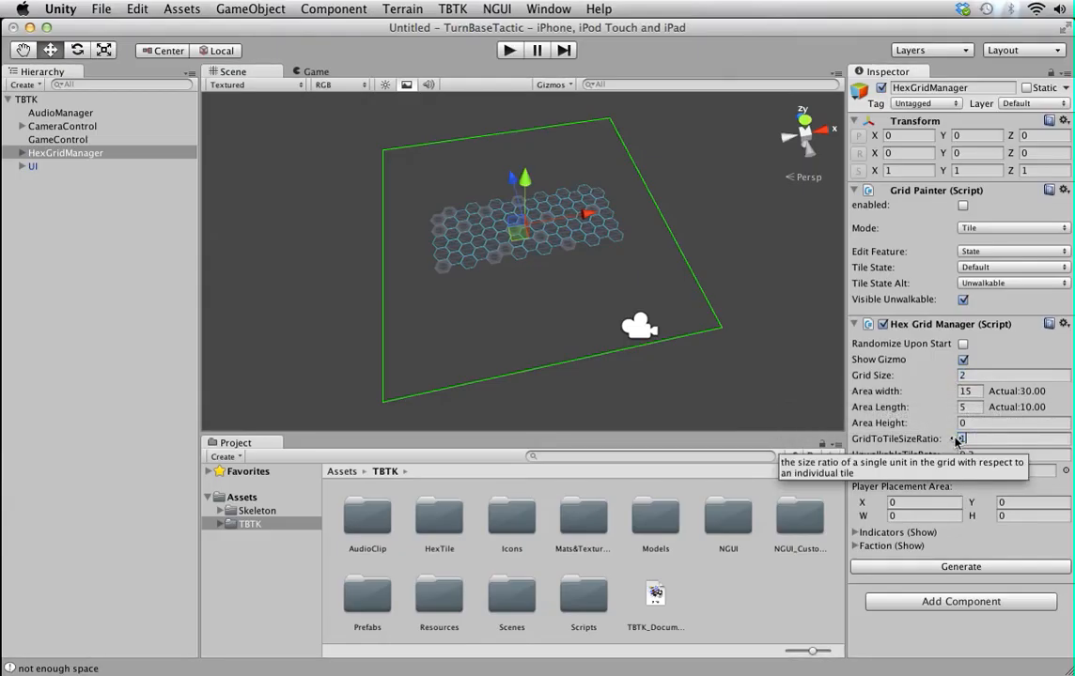
{"action": "type", "text": "1.1"}
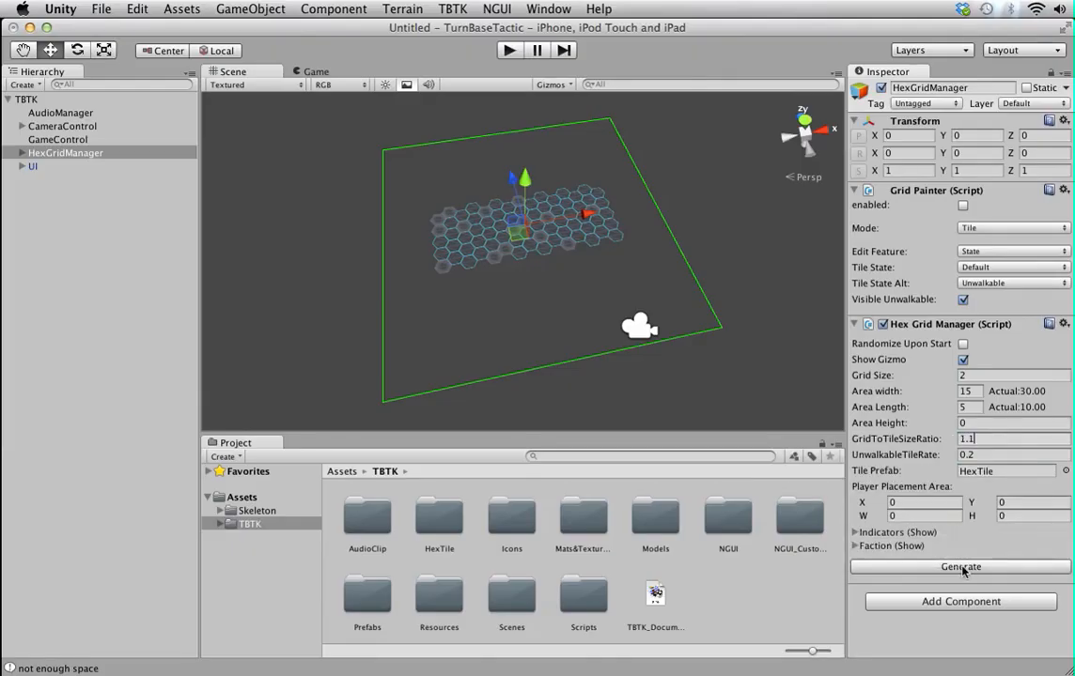
{"action": "left_click", "coordinate": [962, 567]}
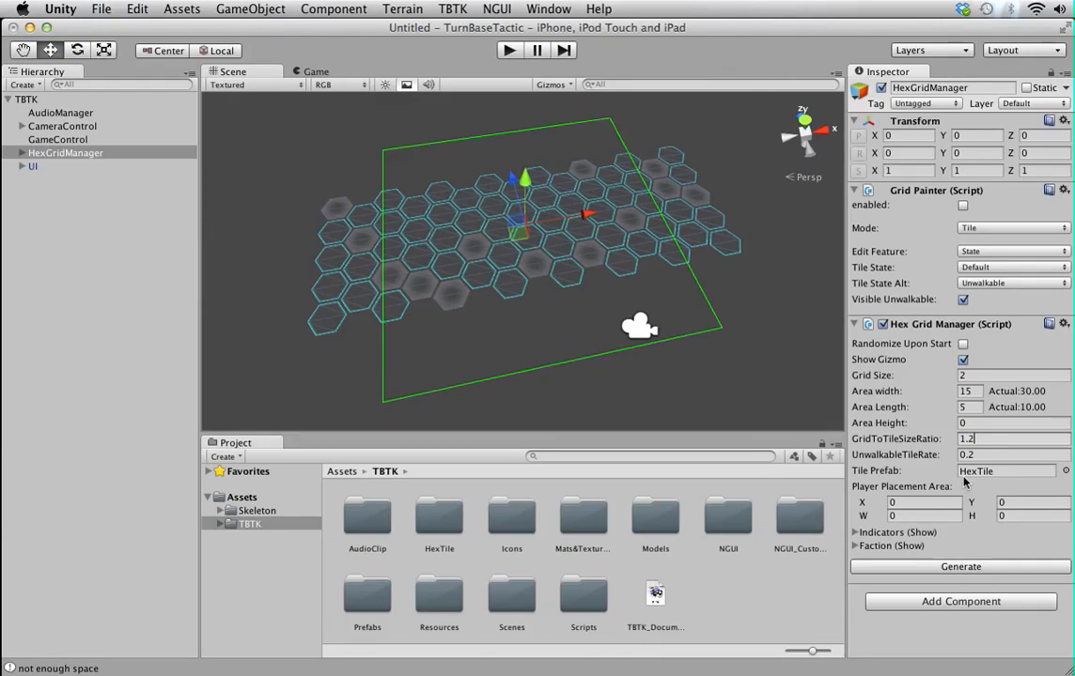
{"action": "left_click", "coordinate": [968, 567]}
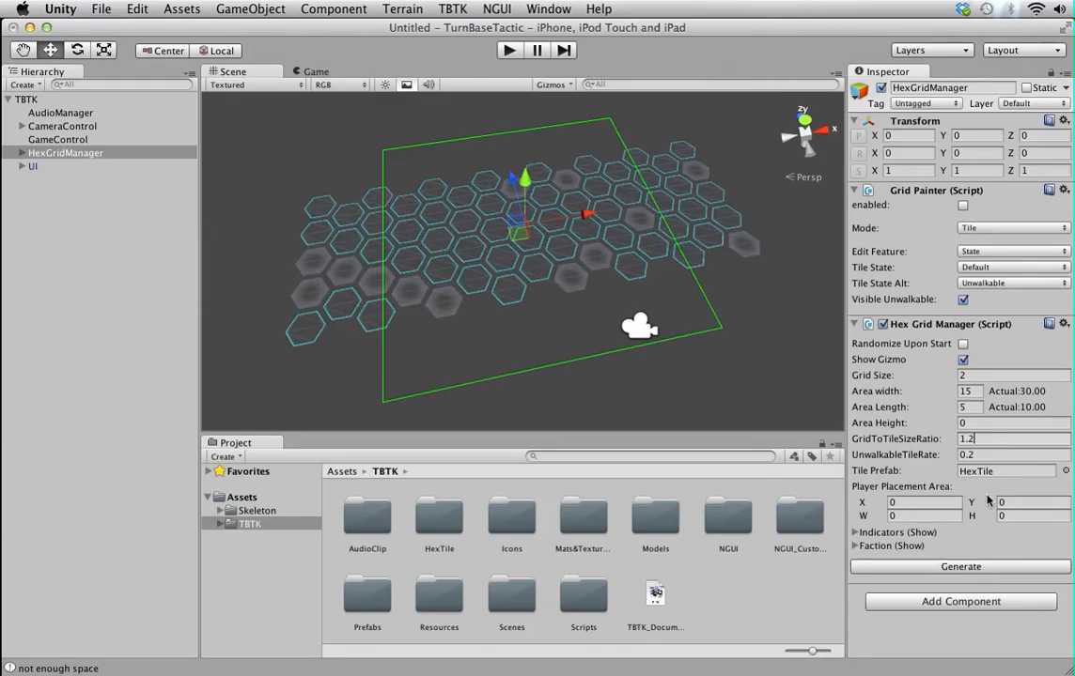
- Regenerate the grid with a GridToTileSizeRatio of 0.9 and again with 0.7
{"action": "key", "text": "BackSpace"}
{"action": "key", "text": "BackSpace"}
{"action": "key", "text": "BackSpace"}
{"action": "type", "text": "0.9"}
{"action": "left_click", "coordinate": [962, 567]}
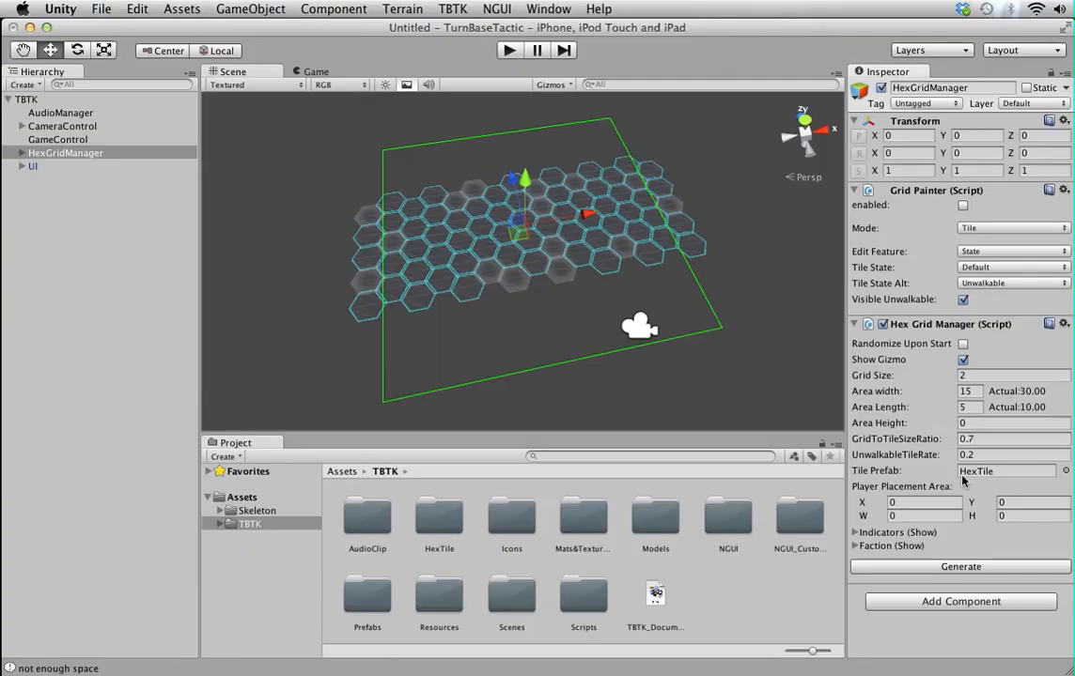
{"action": "left_click", "coordinate": [949, 567]}
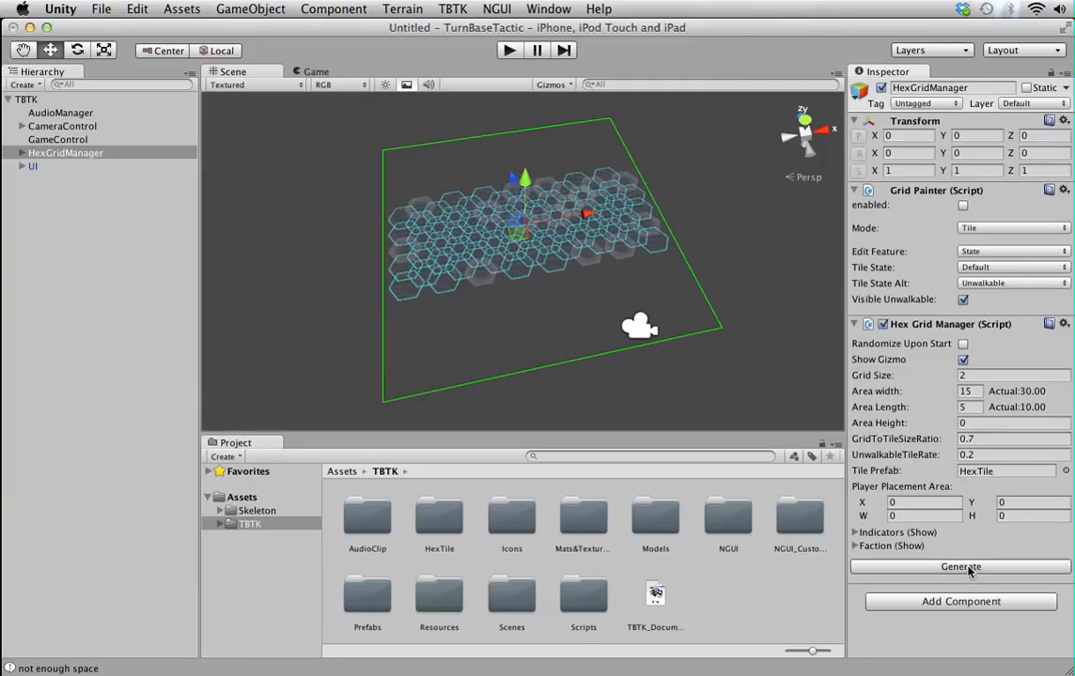
- Set GridToTileSizeRatio to 1
{"action": "left_click", "coordinate": [972, 439]}
{"action": "type", "text": "1"}
- Locate the assigned HexTile prefab among the project assets and select the front-left corner tile in the scene
{"action": "left_click", "coordinate": [1039, 478]}
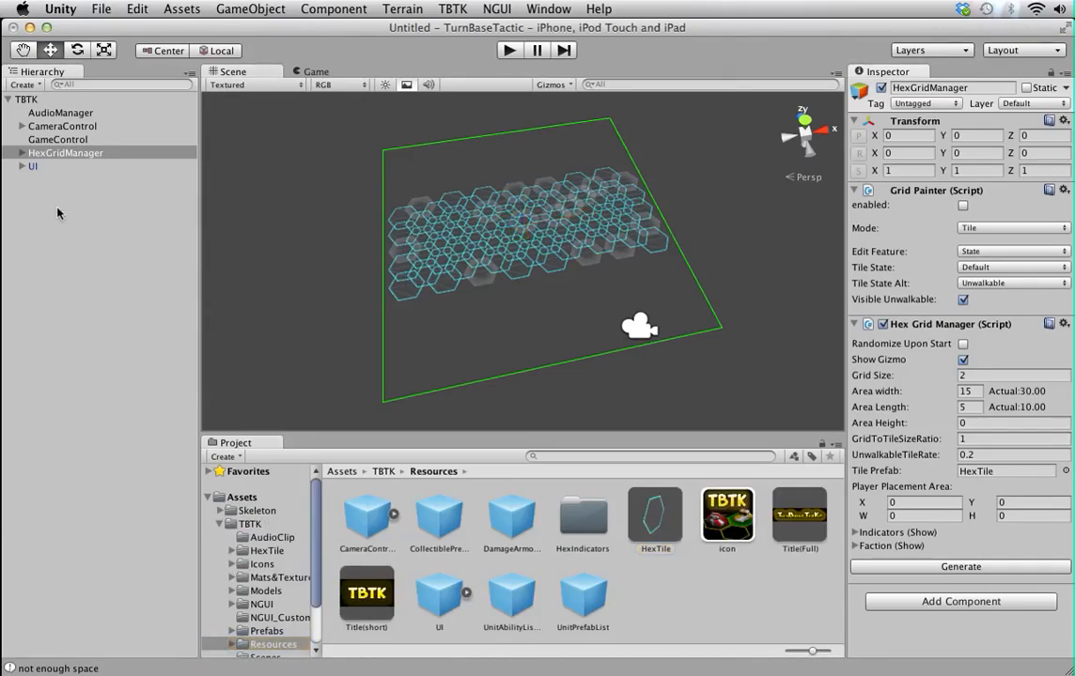
{"action": "left_click", "coordinate": [413, 287]}
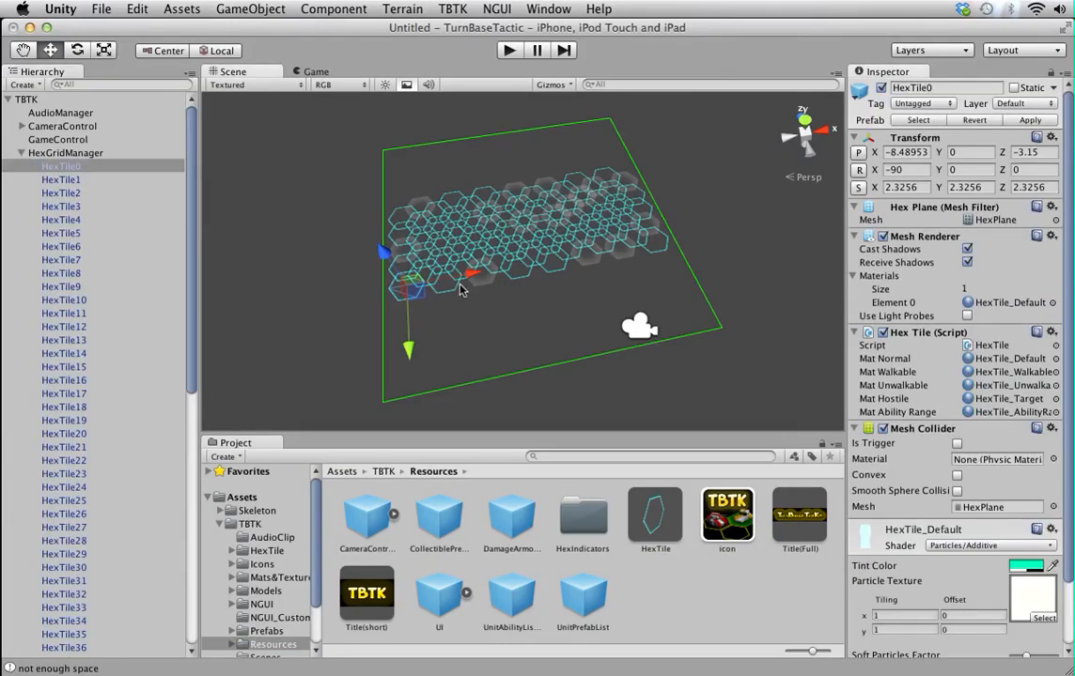
- Inspect several HexTile instances under HexGridManager and locate the HexTile prefab in the Resources folder
{"action": "left_click", "coordinate": [80, 236]}
{"action": "left_click", "coordinate": [79, 260]}
{"action": "left_click", "coordinate": [74, 298]}
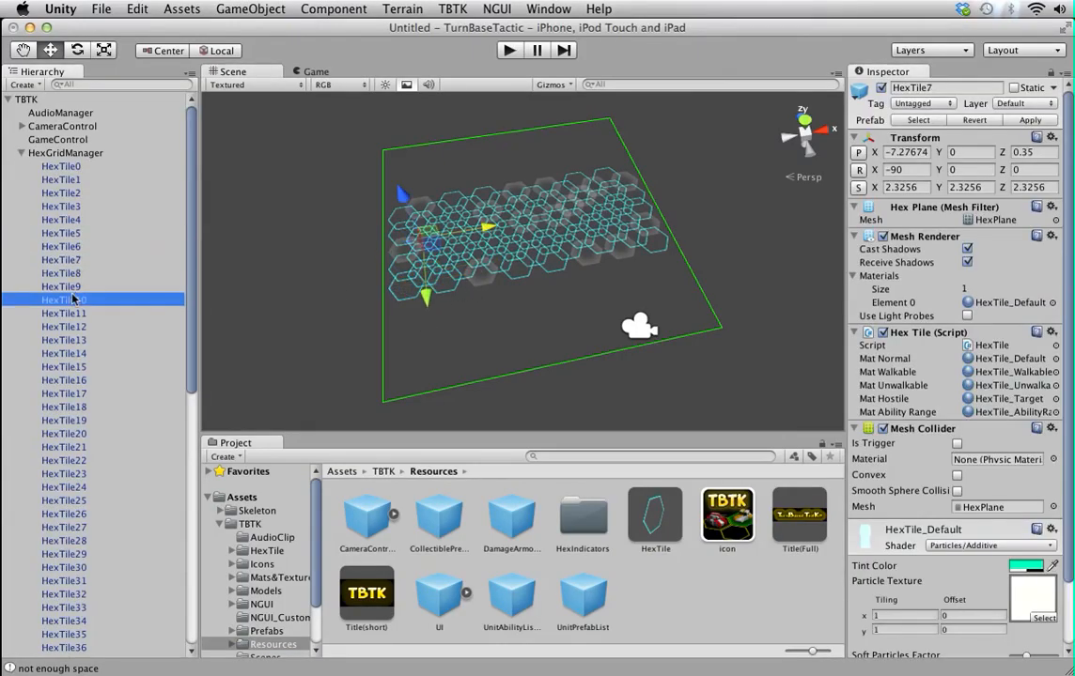
{"action": "left_click", "coordinate": [64, 339]}
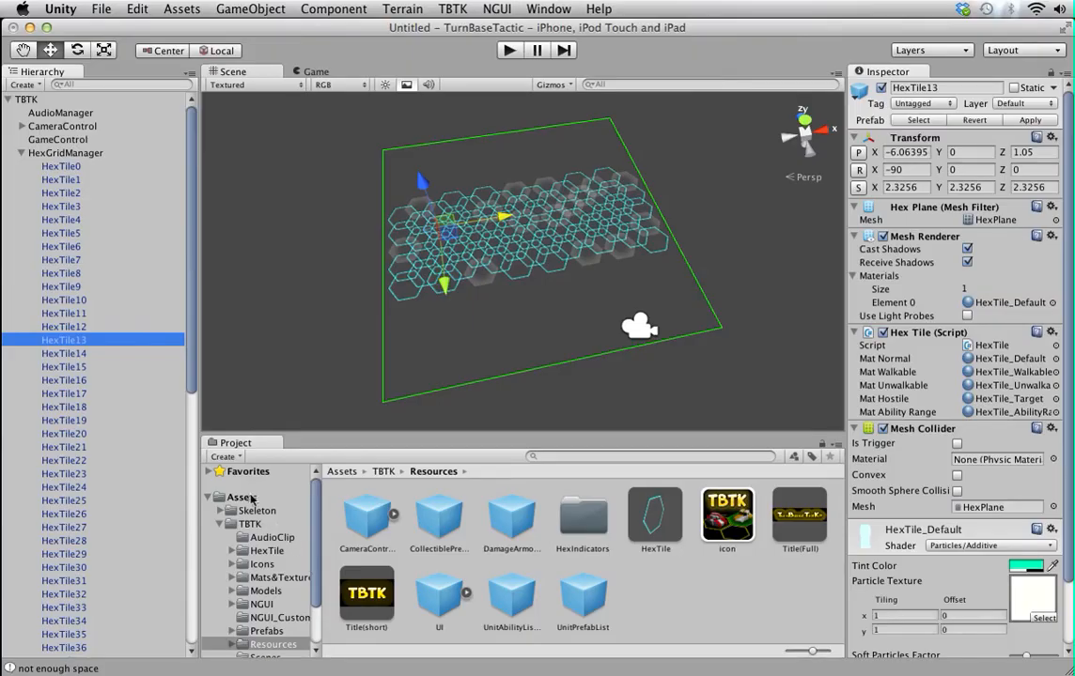
{"action": "left_click", "coordinate": [56, 366]}
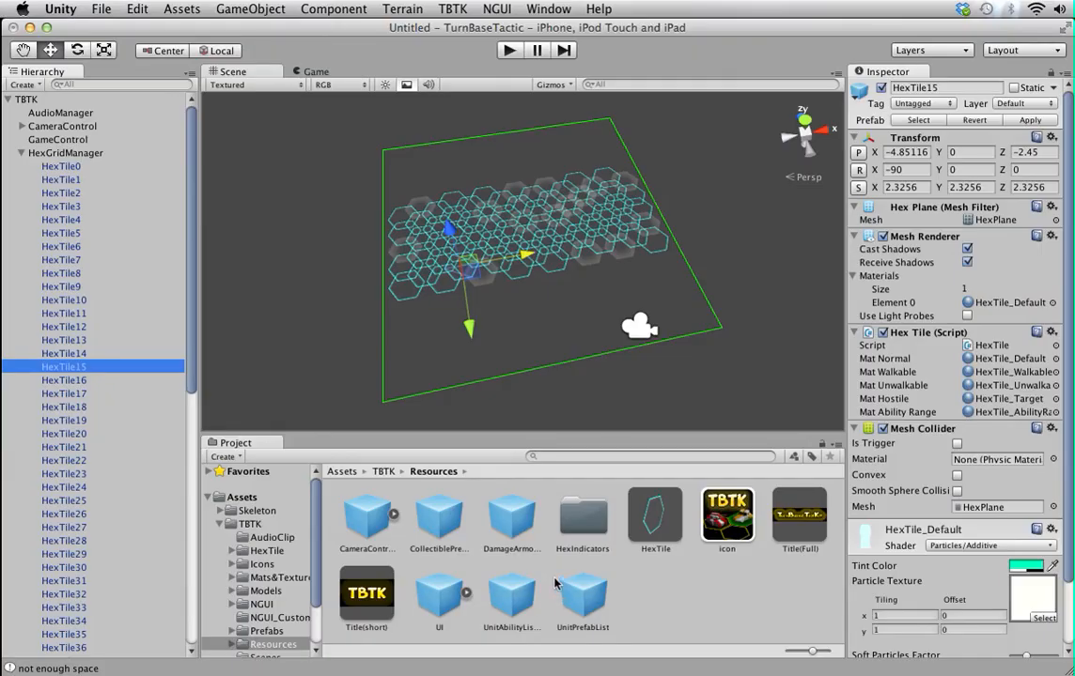
{"action": "left_click", "coordinate": [669, 522]}
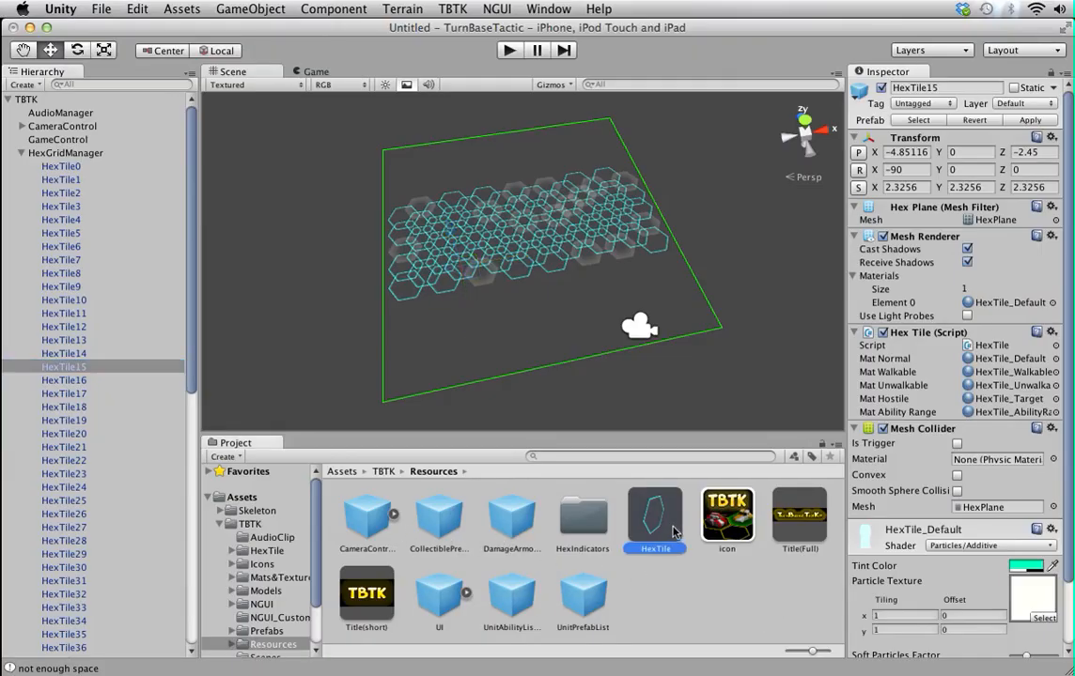
{"action": "left_click", "coordinate": [736, 268]}
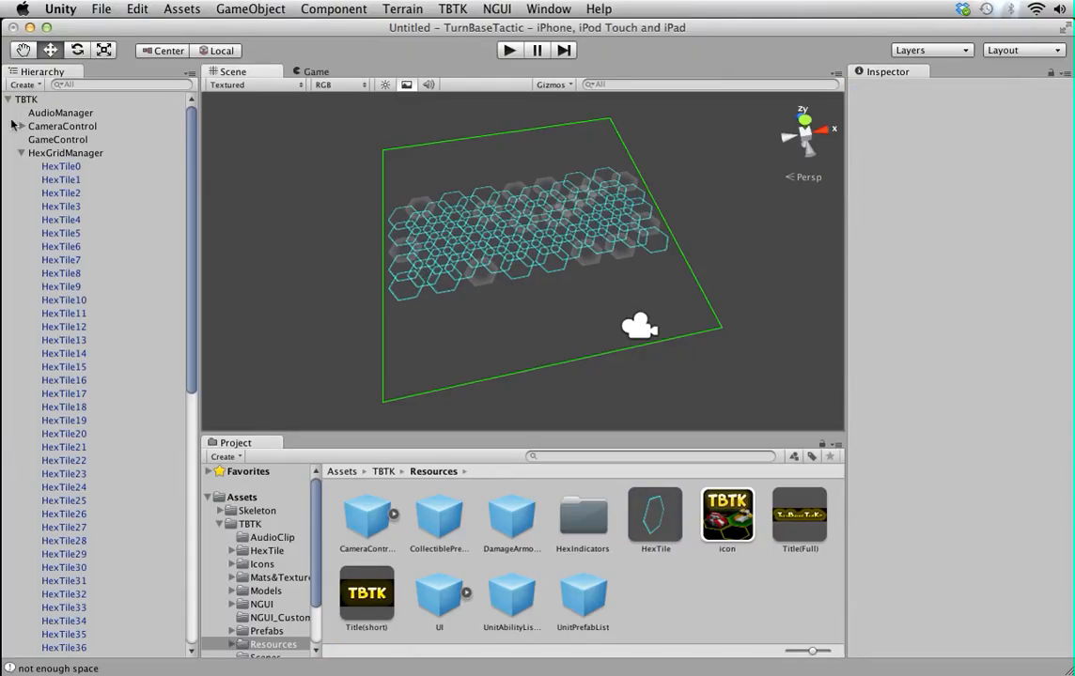
- Collapse the tile list of HexGridManager and regenerate the hex grid with its current settings
{"action": "left_click", "coordinate": [21, 153]}
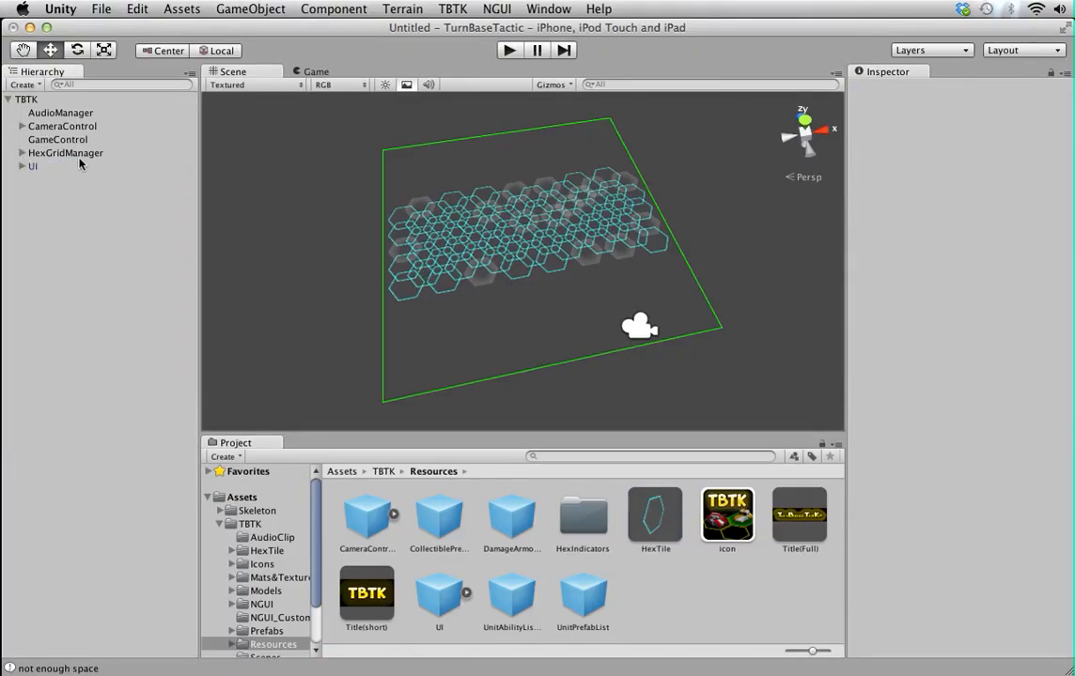
{"action": "left_click", "coordinate": [75, 151]}
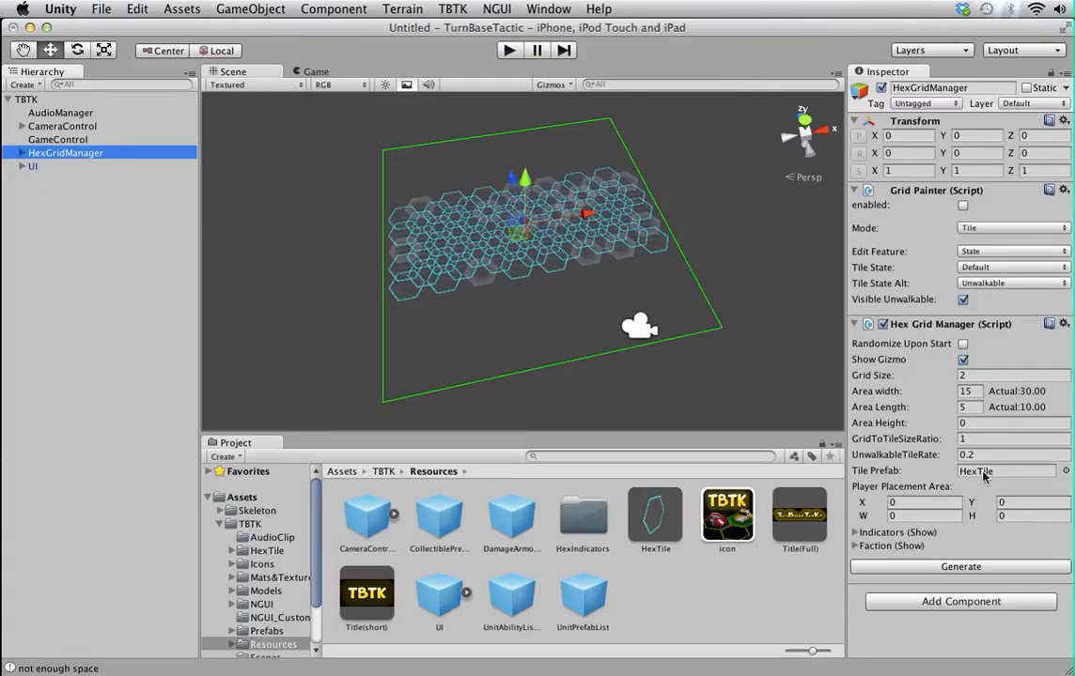
{"action": "left_click", "coordinate": [856, 533]}
{"action": "left_click", "coordinate": [856, 533]}
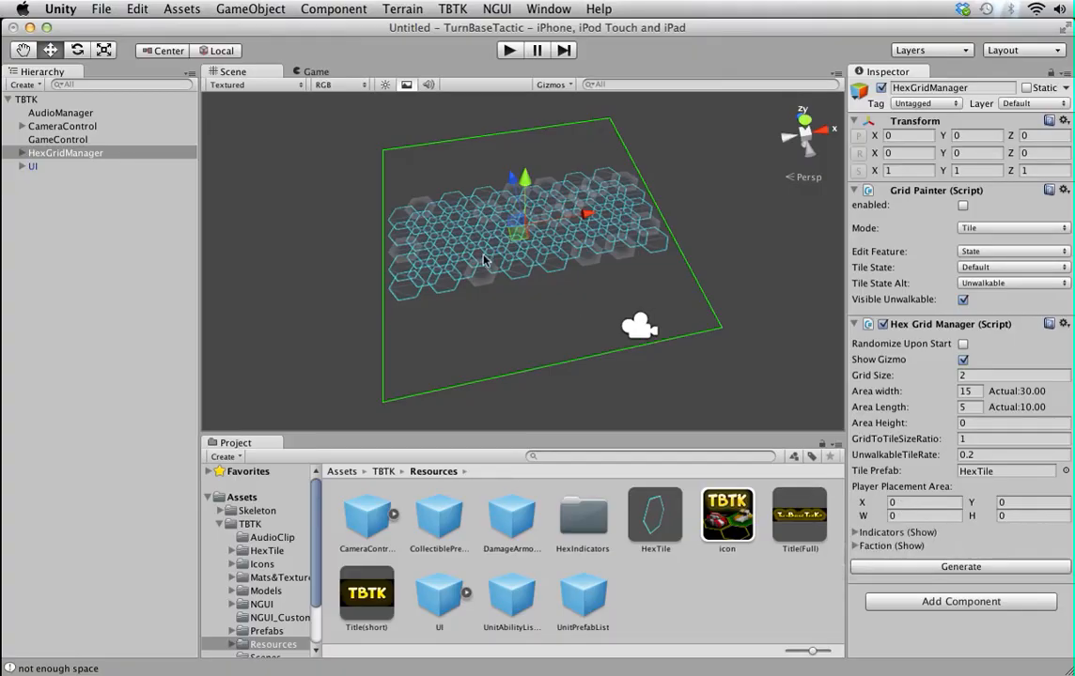
{"action": "left_click", "coordinate": [967, 568]}
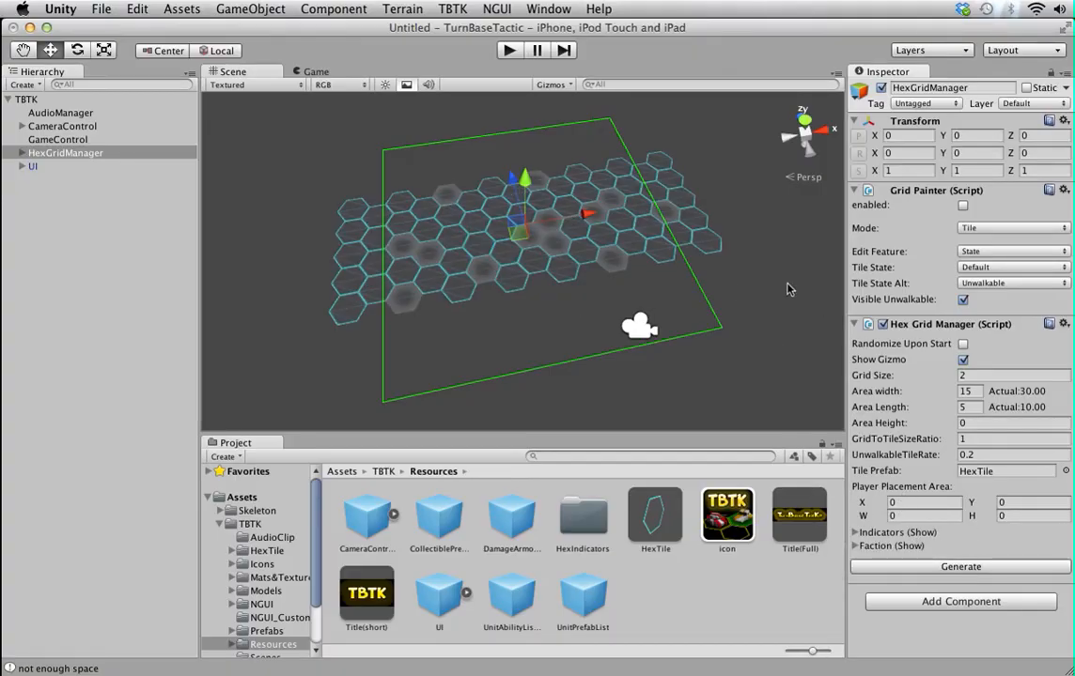
- Check the GameControl settings and try a Player Placement Area of W 10 and H 10 on HexGridManager
{"action": "left_click", "coordinate": [66, 139]}
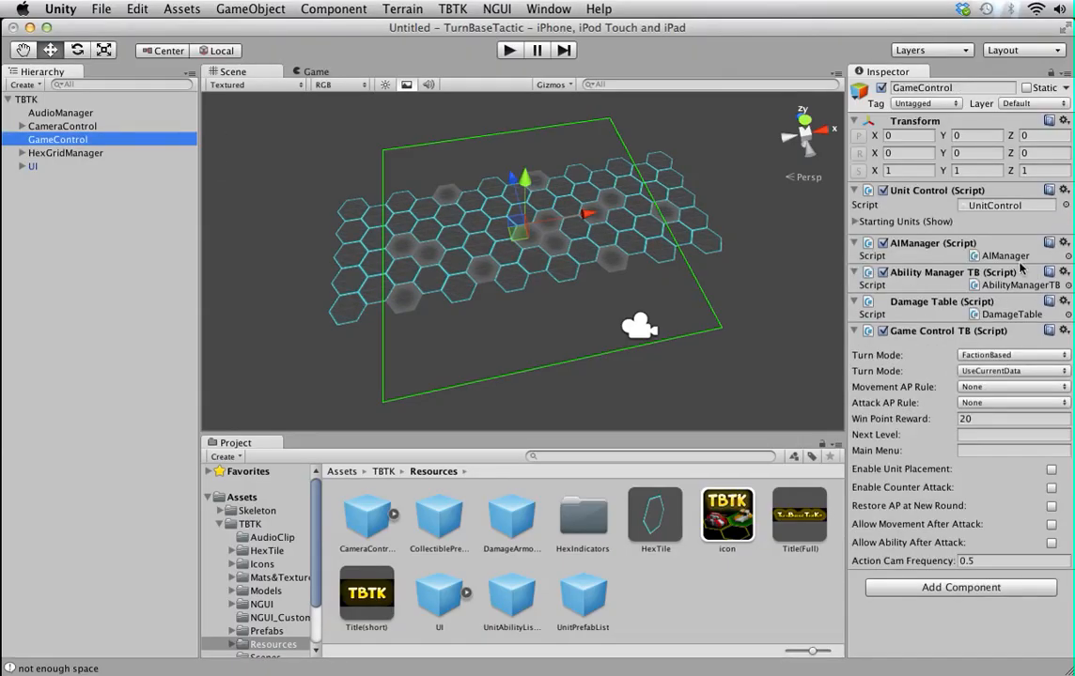
{"action": "left_click", "coordinate": [70, 152]}
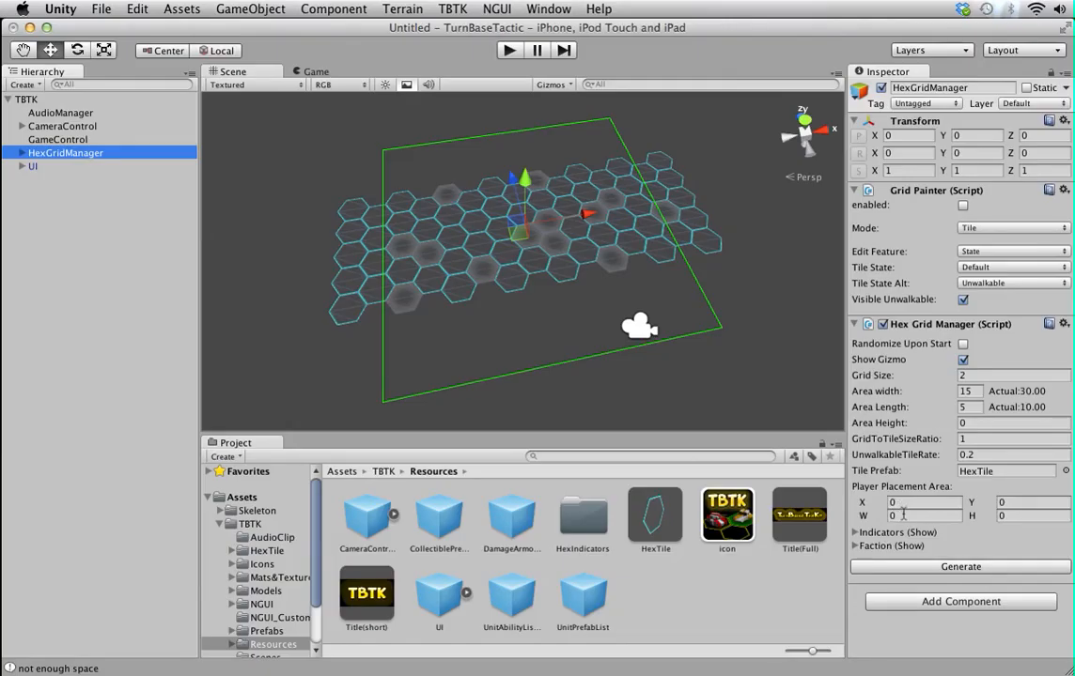
{"action": "left_click", "coordinate": [897, 516]}
{"action": "left_click_drag", "start_coordinate": [897, 516], "coordinate": [878, 512]}
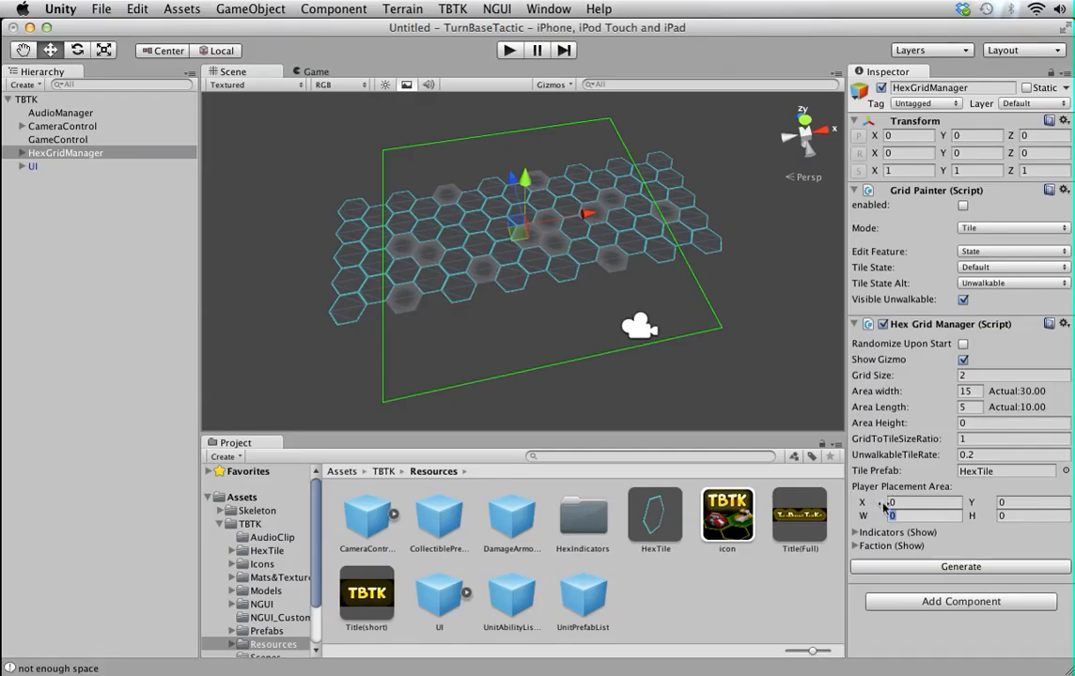
{"action": "type", "text": "0"}
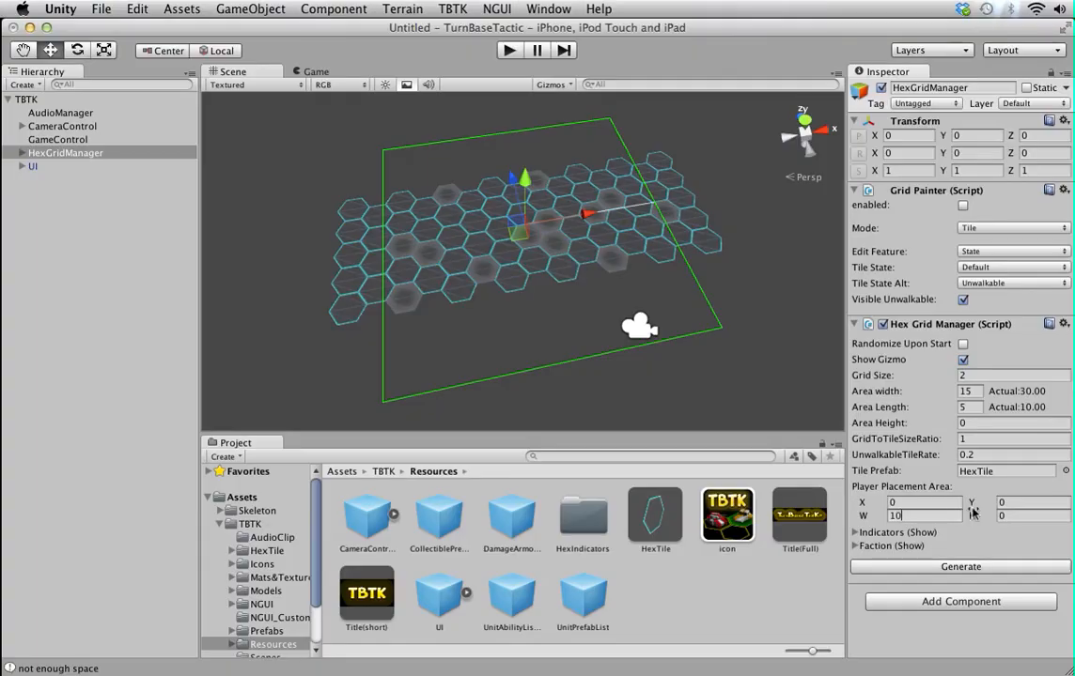
{"action": "left_click", "coordinate": [1010, 516]}
{"action": "type", "text": "10"}
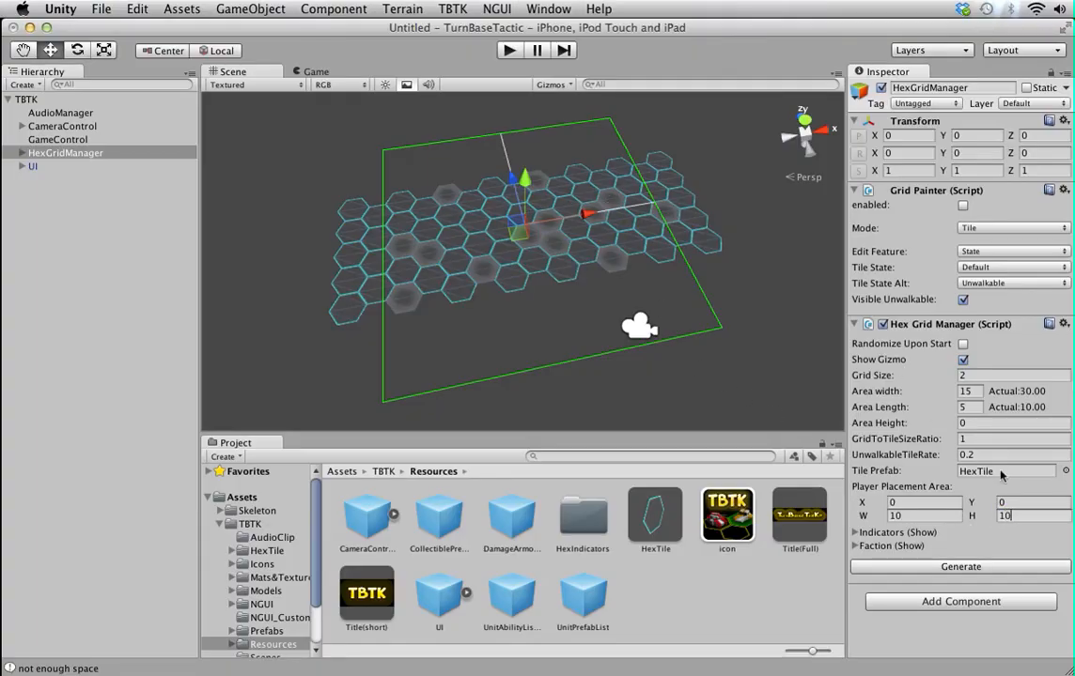
- Set the Player Placement Area to X -2, Y -2, W 5 and H 5
{"action": "key", "text": "BackSpace"}
{"action": "key", "text": "BackSpace"}
{"action": "type", "text": "5"}
{"action": "left_click", "coordinate": [920, 516]}
{"action": "type", "text": "5"}
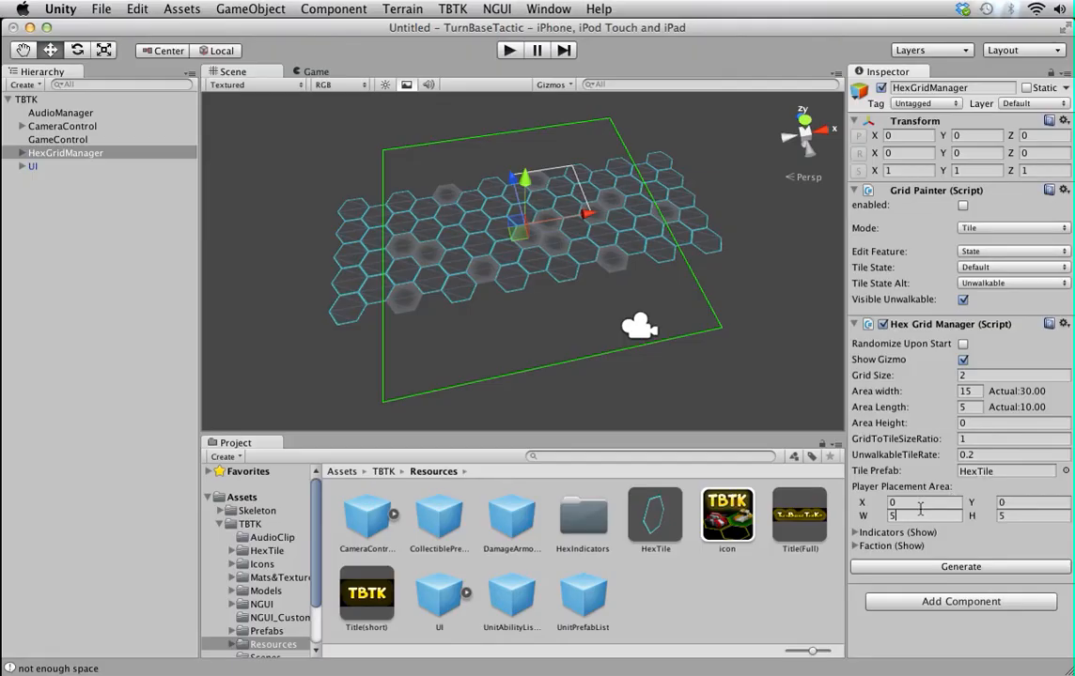
{"action": "left_click_drag", "start_coordinate": [902, 505], "coordinate": [868, 507]}
{"action": "type", "text": "-"}
{"action": "left_click_drag", "start_coordinate": [1007, 505], "coordinate": [971, 506]}
{"action": "type", "text": "-2"}
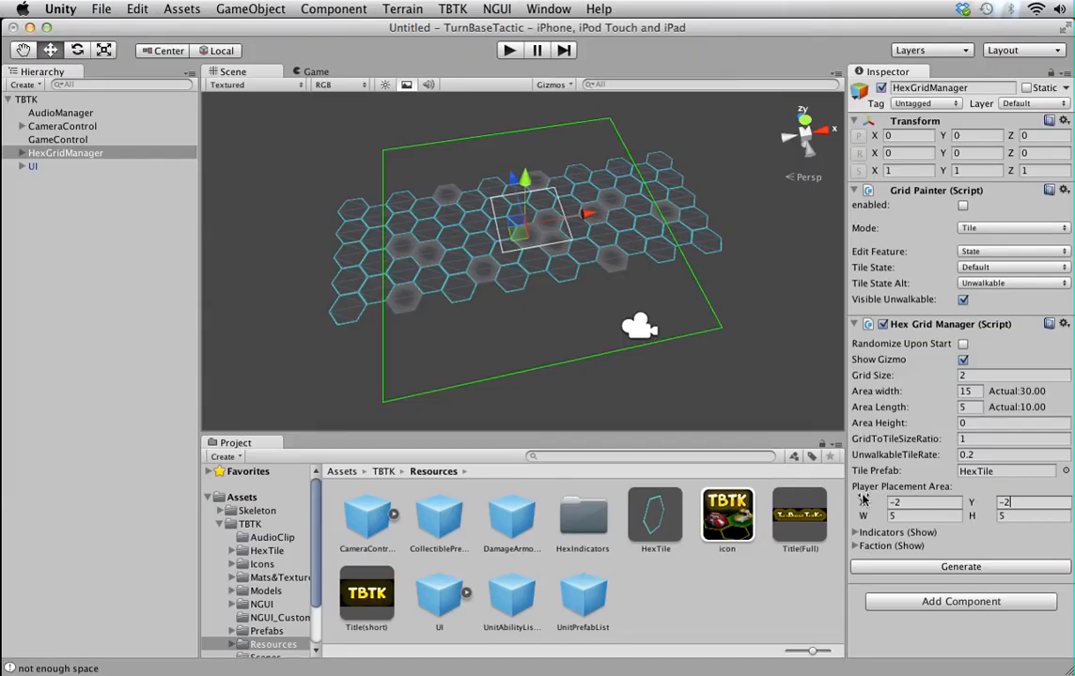
- Add a faction to the Hex Grid Manager and give it a spawn area
{"action": "left_click", "coordinate": [856, 547]}
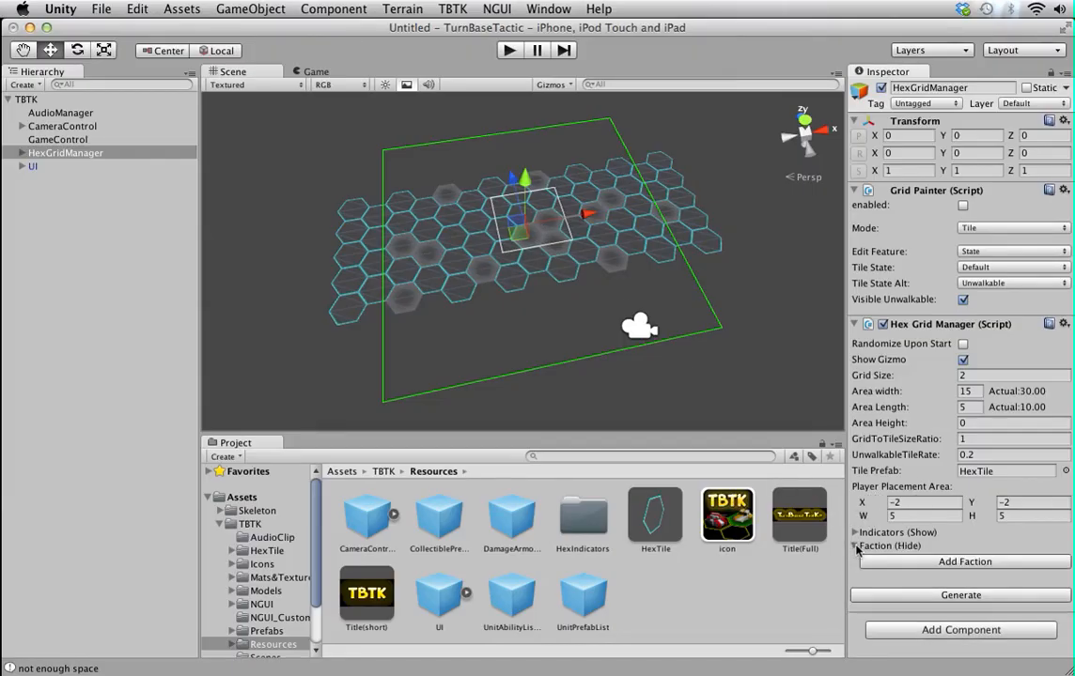
{"action": "left_click", "coordinate": [963, 561]}
{"action": "scroll", "coordinate": [943, 468], "scroll_direction": "down", "scroll_amount": 1}
{"action": "scroll", "coordinate": [943, 467], "scroll_direction": "down", "scroll_amount": 1}
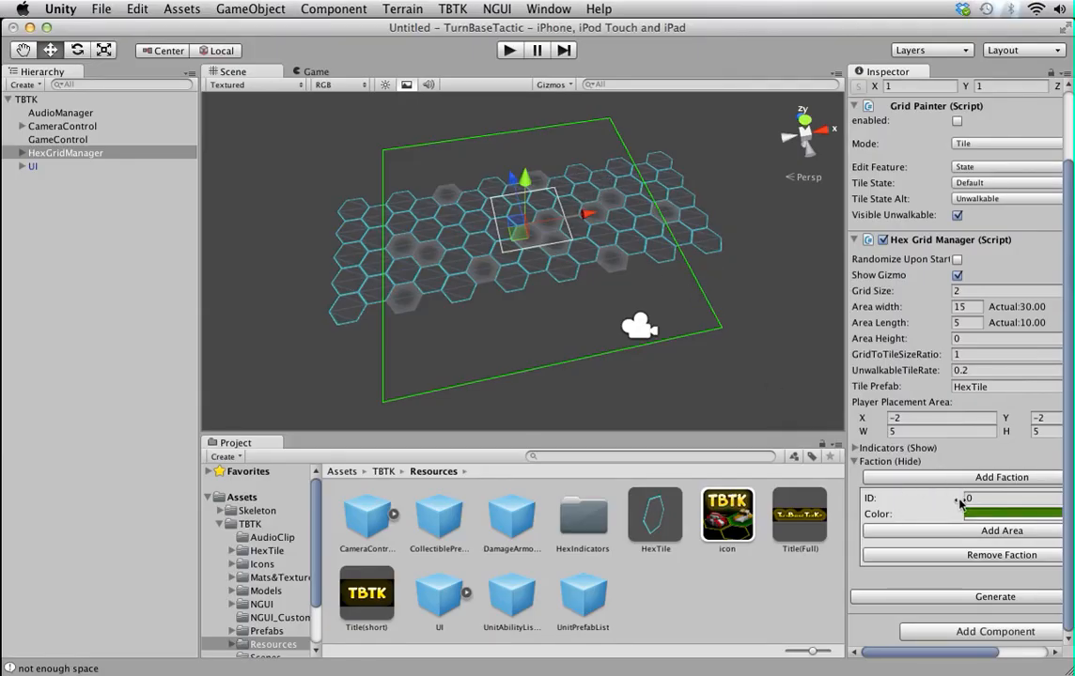
{"action": "left_click", "coordinate": [978, 531]}
{"action": "scroll", "coordinate": [977, 526], "scroll_direction": "down", "scroll_amount": 1}
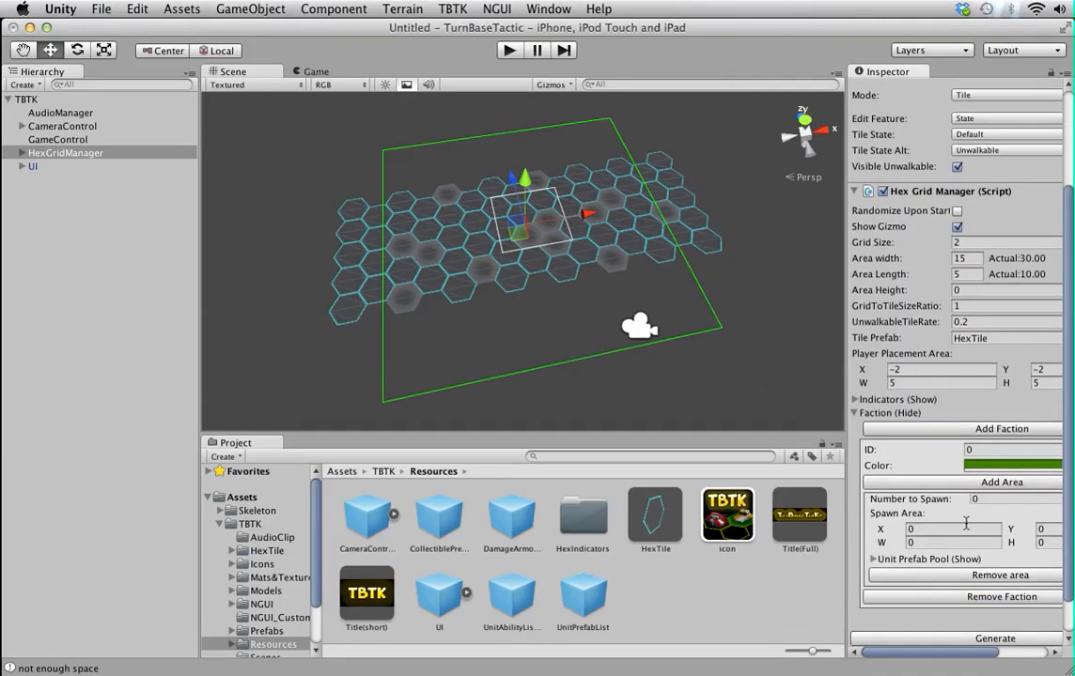
- Set the faction's spawn area to X -5, W 10 and H 3
{"action": "left_click", "coordinate": [919, 530]}
{"action": "type", "text": "-5"}
{"action": "left_click", "coordinate": [884, 542]}
{"action": "type", "text": "3"}
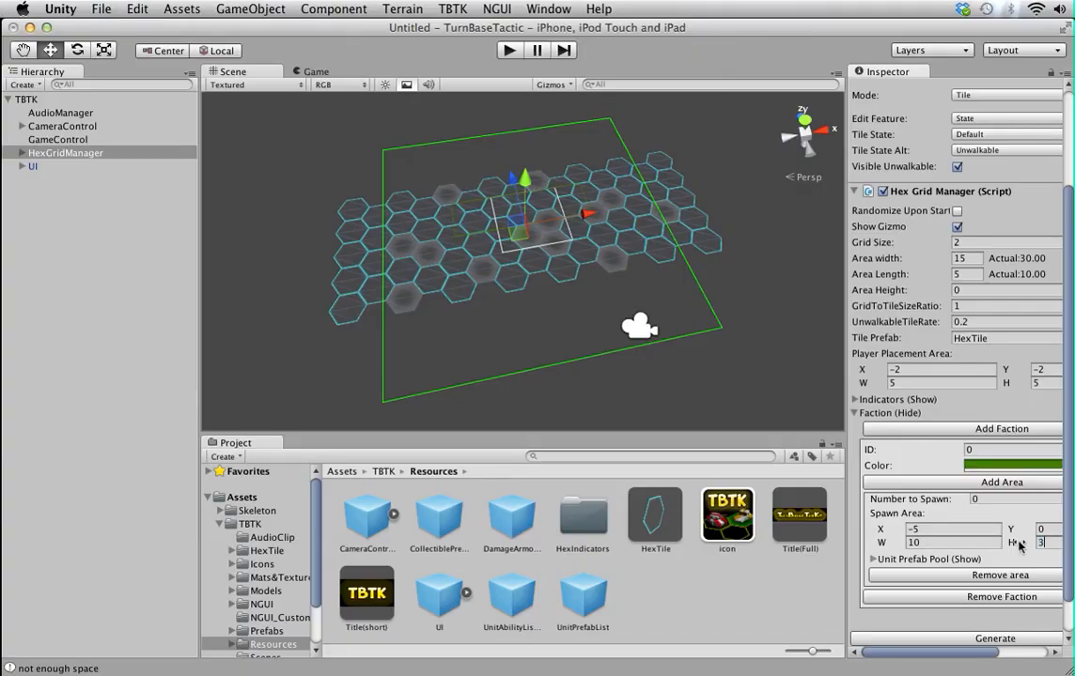
- Change the faction's color to bright green (R 157, G 251, B 75) and set Number to Spawn to 2
{"action": "left_click", "coordinate": [982, 472]}
{"action": "mouse_move", "coordinate": [96, 107]}
{"action": "left_mouse_down"}
{"action": "mouse_move", "coordinate": [118, 90]}
{"action": "mouse_move", "coordinate": [91, 86]}
{"action": "left_mouse_up"}
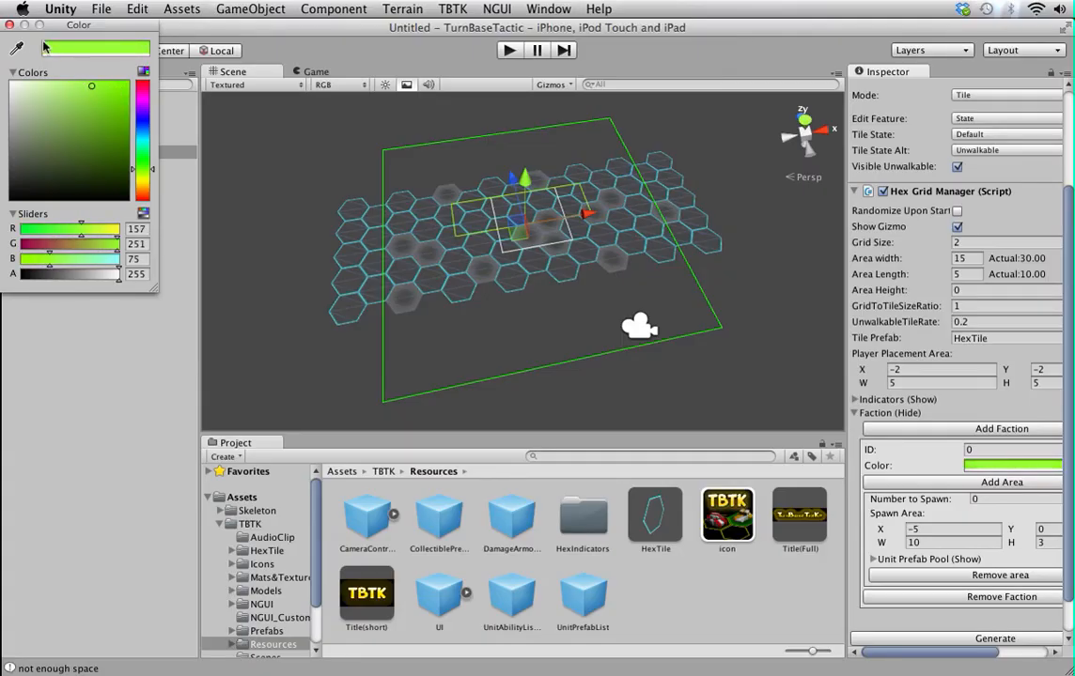
{"action": "left_click", "coordinate": [10, 25]}
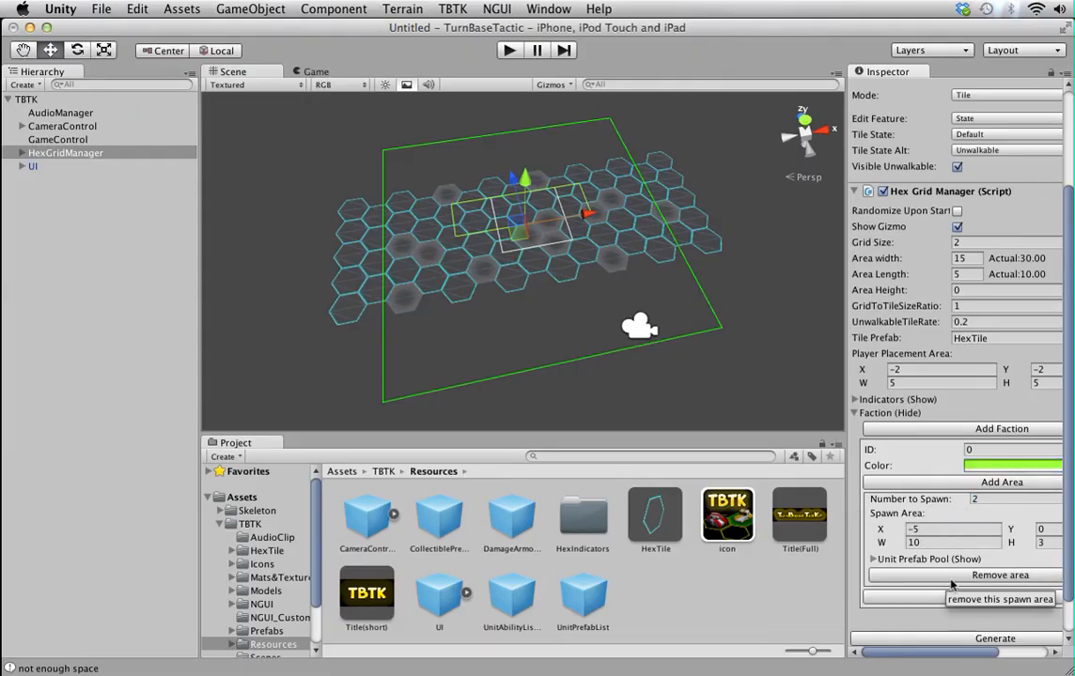
- Try a unit prefab pool of two, reduce it to one, and assign Enforcer to unit0
{"action": "left_click", "coordinate": [875, 559]}
{"action": "scroll", "coordinate": [969, 556], "scroll_direction": "down", "scroll_amount": 1}
{"action": "left_click", "coordinate": [977, 558]}
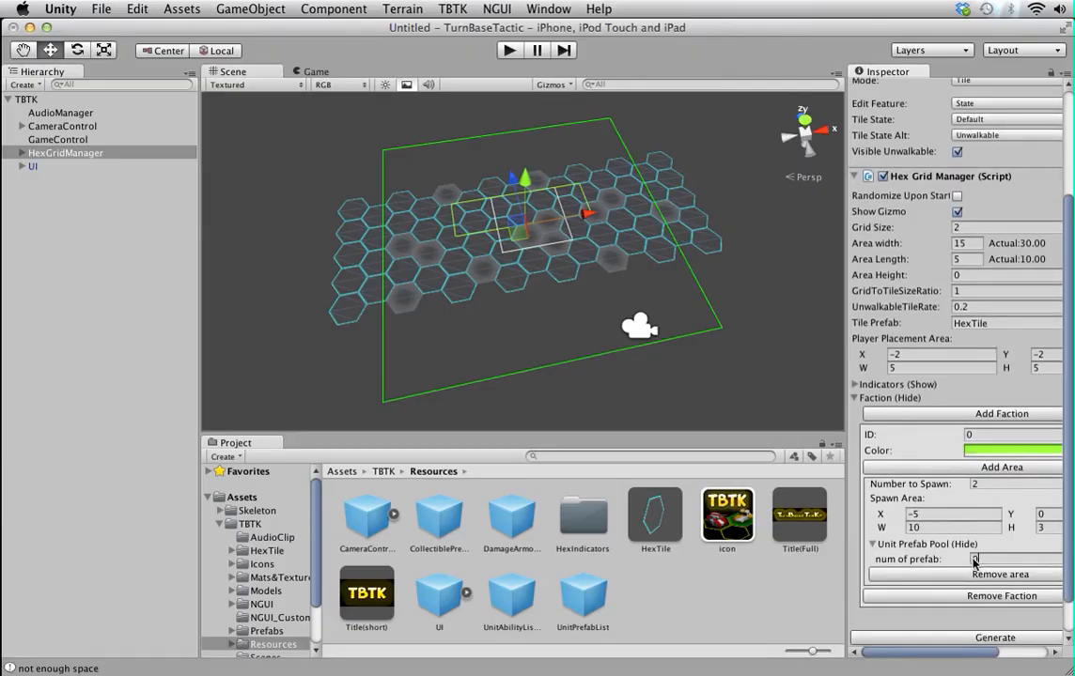
{"action": "type", "text": "2"}
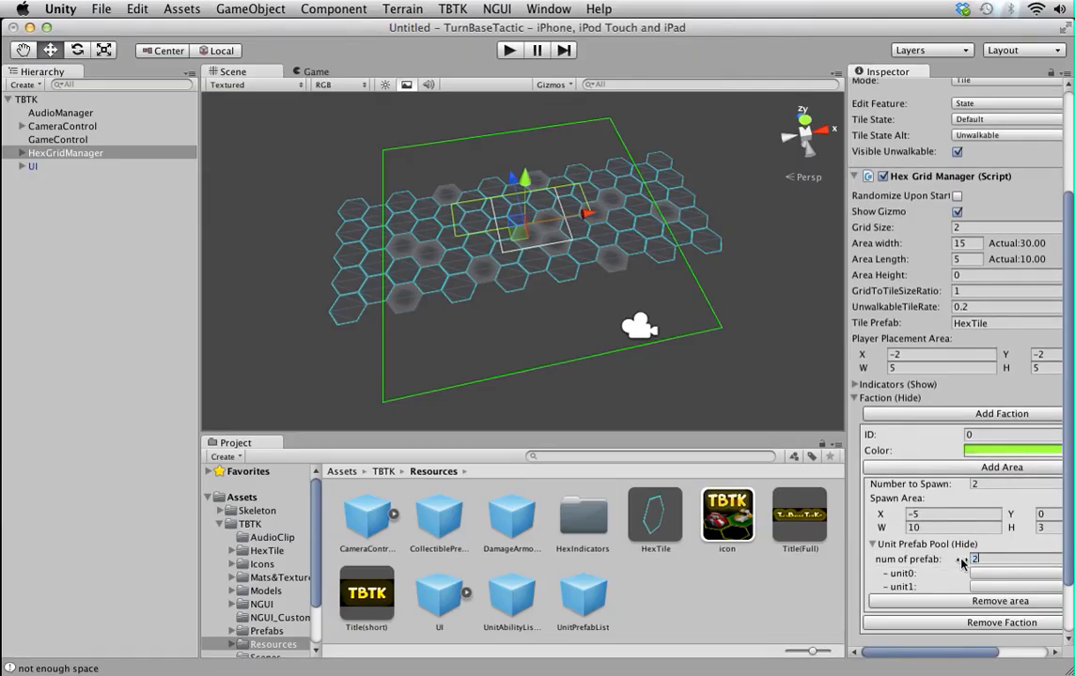
{"action": "key", "text": "BackSpace"}
{"action": "type", "text": "1"}
{"action": "left_click", "coordinate": [979, 573]}
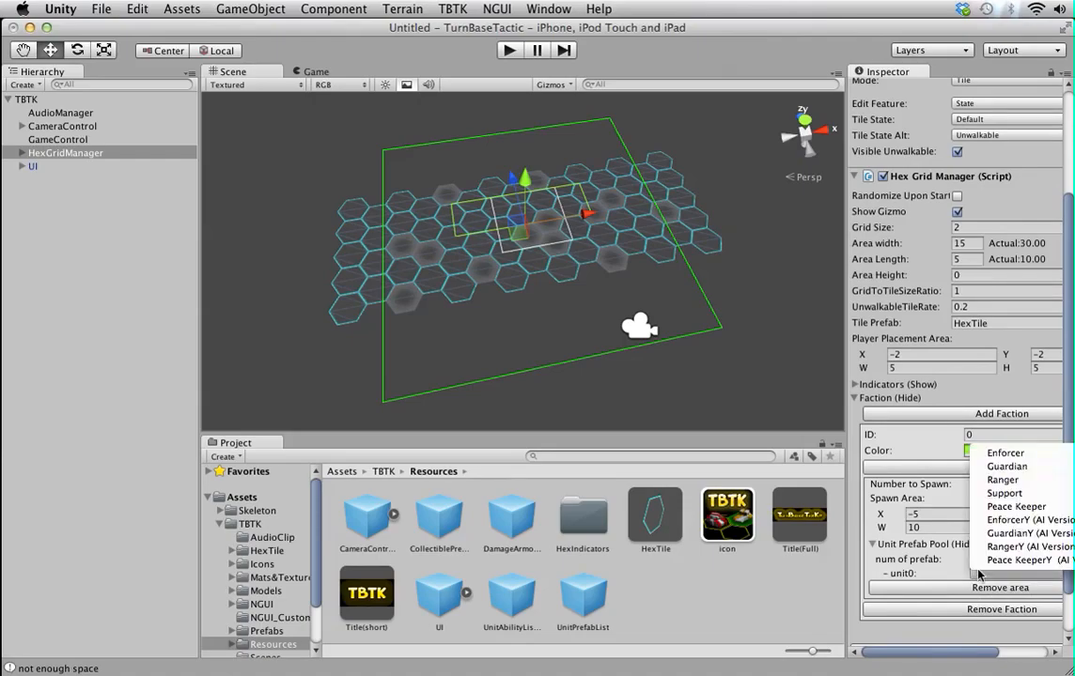
- Try a unit prefab pool size of 6 for the spawn area
{"action": "left_click_drag", "start_coordinate": [993, 561], "coordinate": [947, 564]}
{"action": "type", "text": "6"}
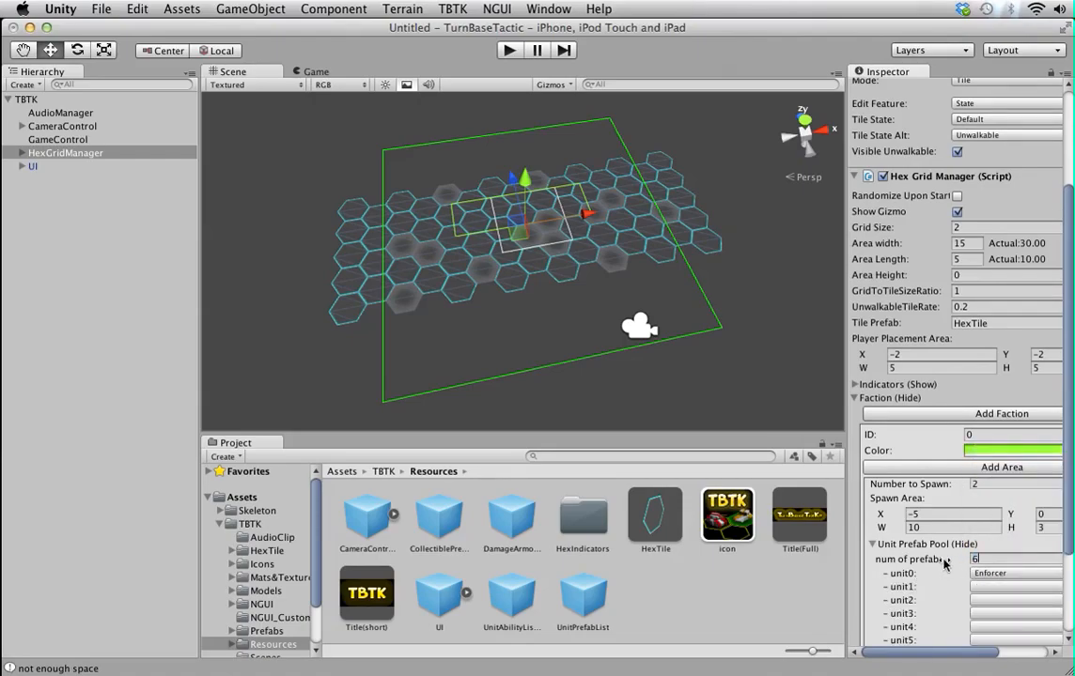
{"action": "scroll", "coordinate": [947, 564], "scroll_direction": "down", "scroll_amount": 1}
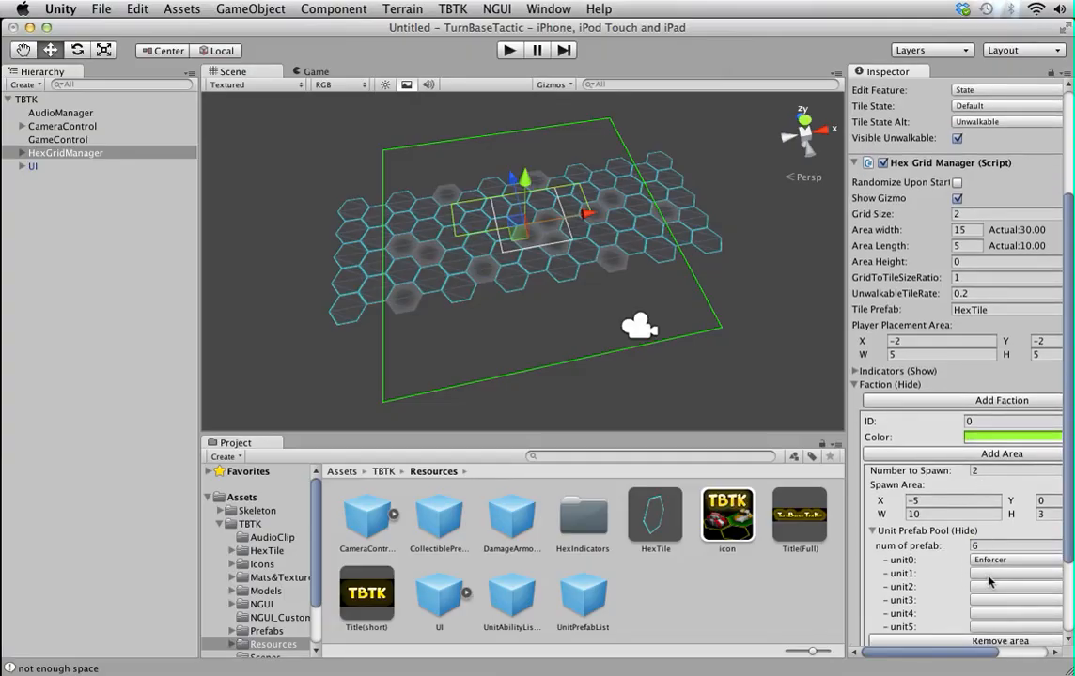
{"action": "left_click", "coordinate": [989, 580]}
{"action": "left_click", "coordinate": [992, 566]}
- Set the number of prefabs in the unit pool to 2 and assign Guardian to unit1
{"action": "left_click", "coordinate": [984, 547]}
{"action": "type", "text": "1"}
{"action": "key", "text": "BackSpace"}
{"action": "type", "text": "2"}
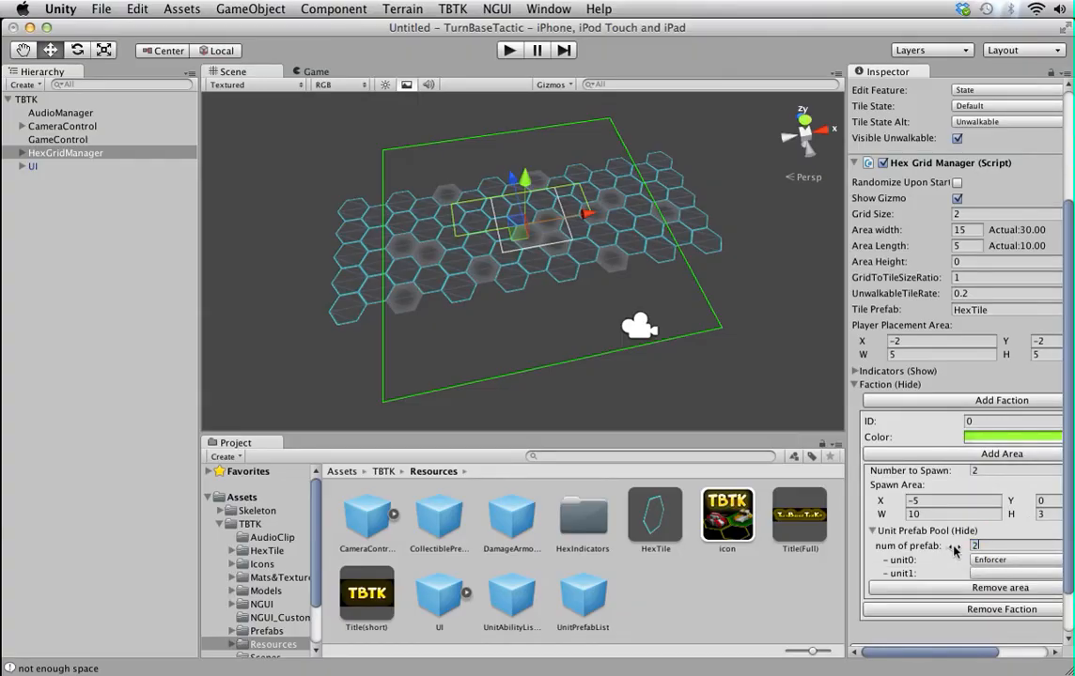
{"action": "left_click", "coordinate": [1014, 573]}
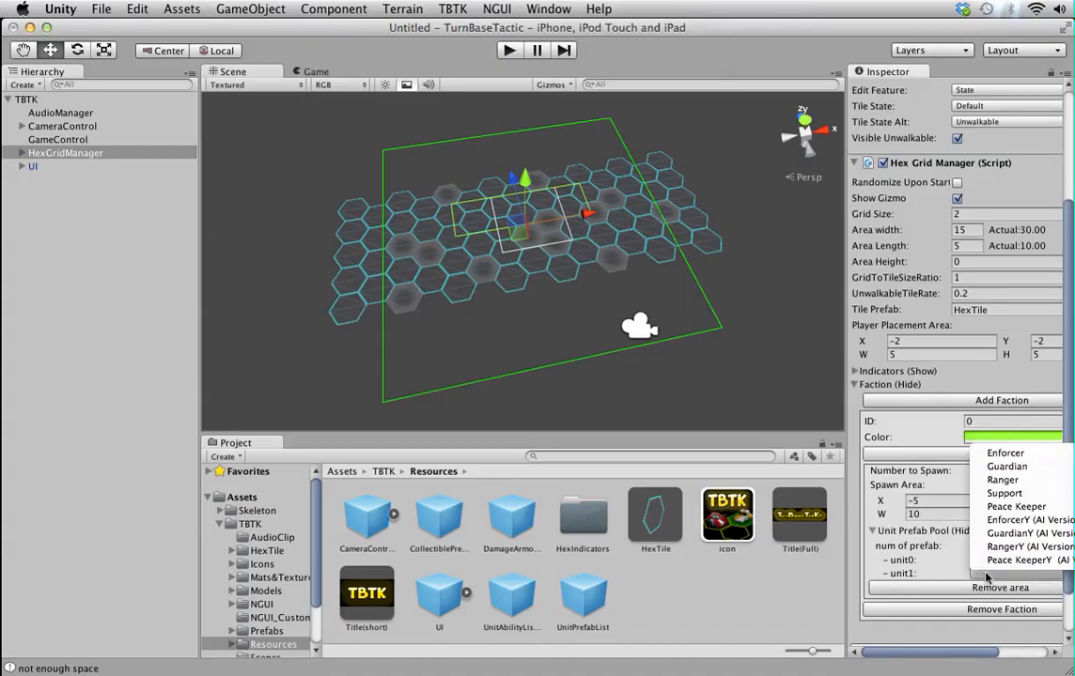
{"action": "left_click", "coordinate": [1001, 467]}
- Regenerate the grid with the new faction's units spawned in its area
{"action": "scroll", "coordinate": [958, 596], "scroll_direction": "down", "scroll_amount": 2}
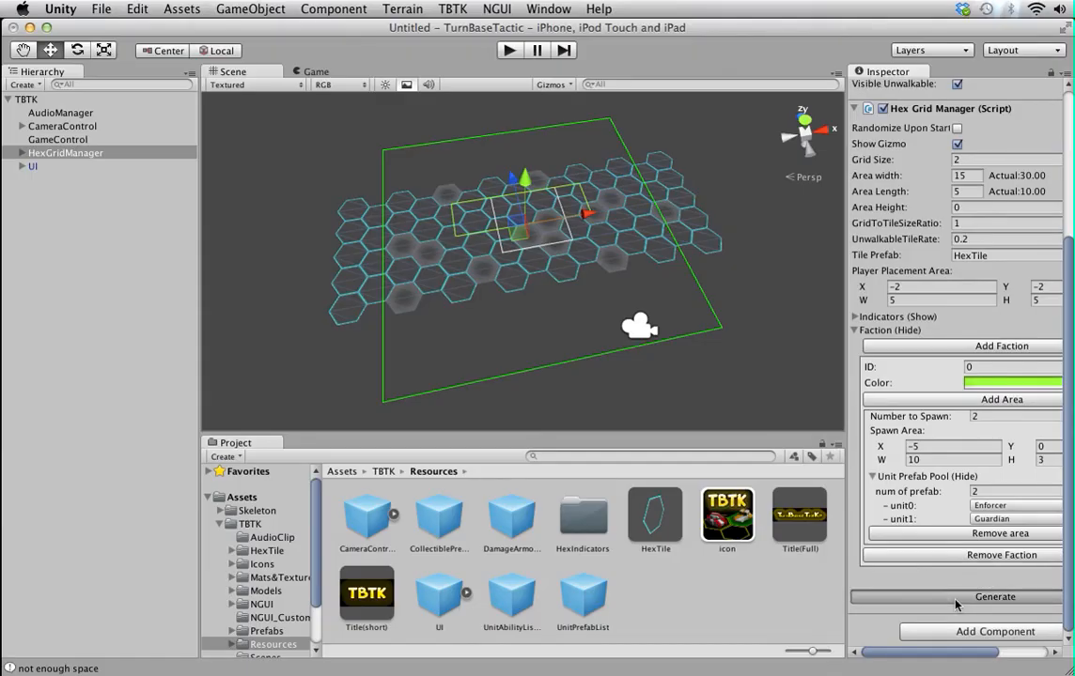
{"action": "left_click", "coordinate": [956, 599]}
{"action": "left_click", "coordinate": [956, 601]}
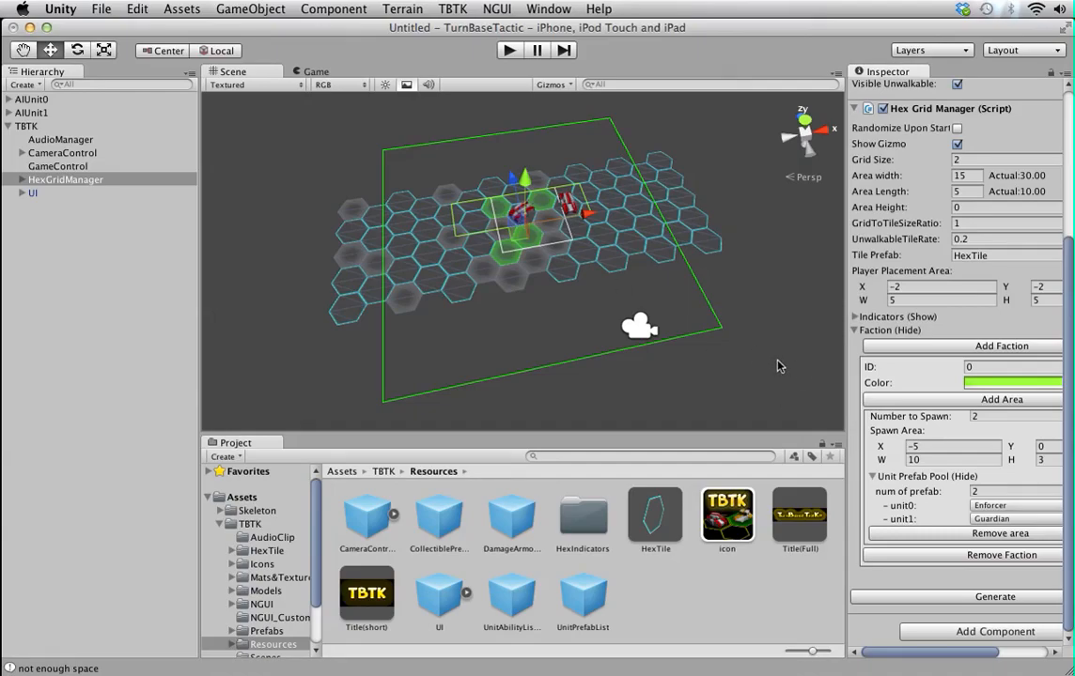
- Add a second faction to the Hex Grid Manager and check the ID of each faction
{"action": "left_click", "coordinate": [977, 366]}
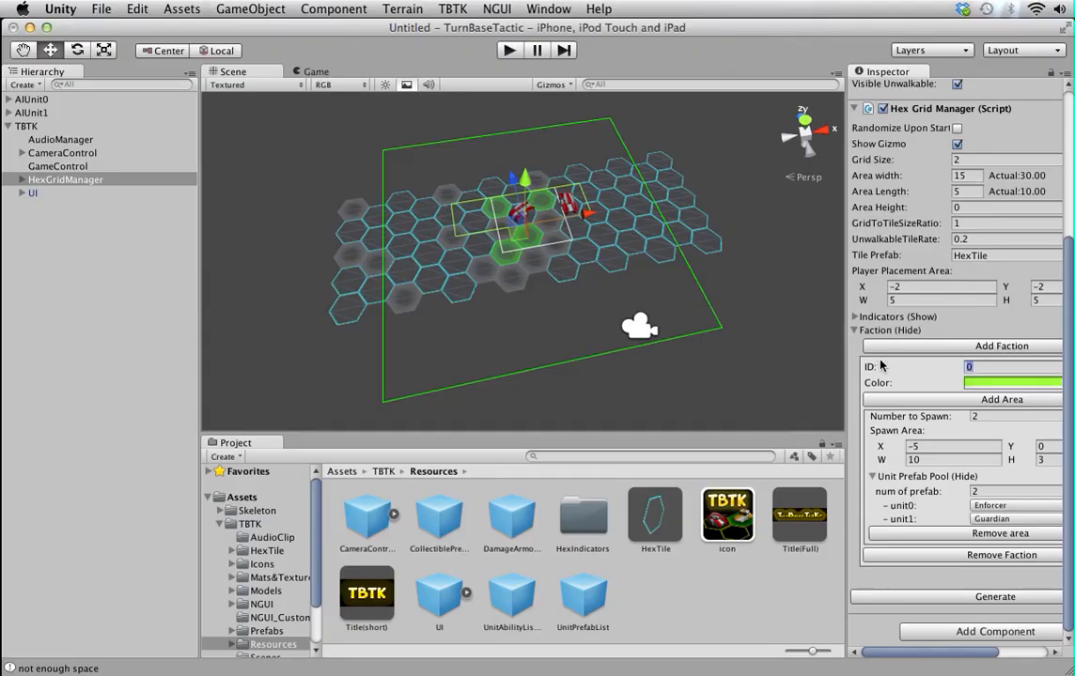
{"action": "left_click", "coordinate": [977, 350]}
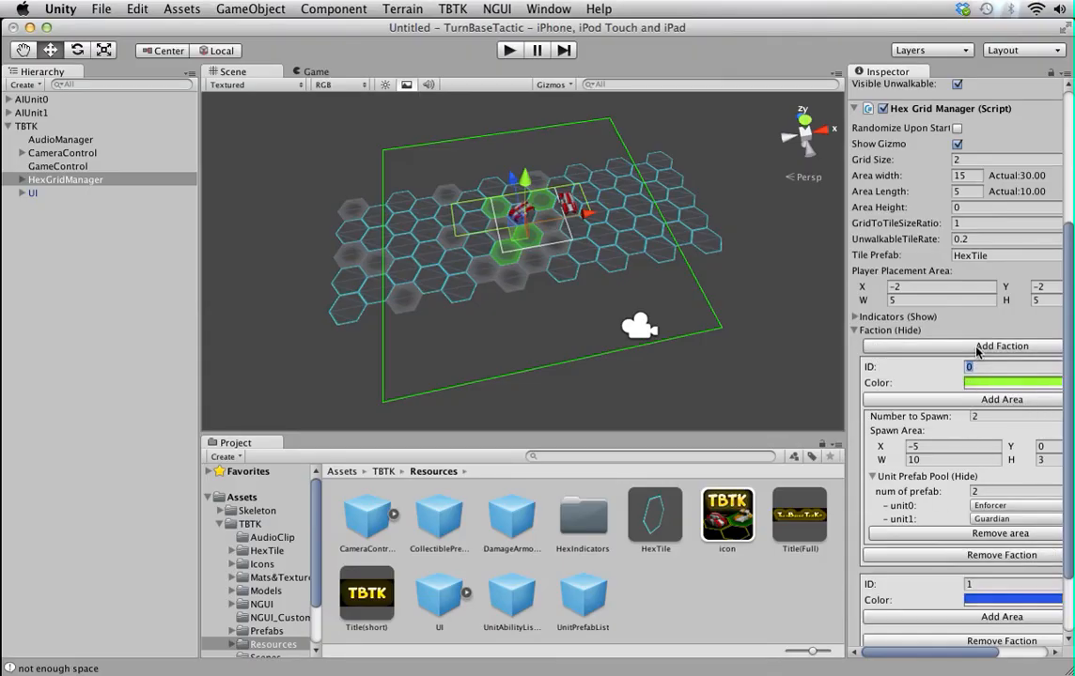
{"action": "scroll", "coordinate": [961, 448], "scroll_direction": "down", "scroll_amount": 3}
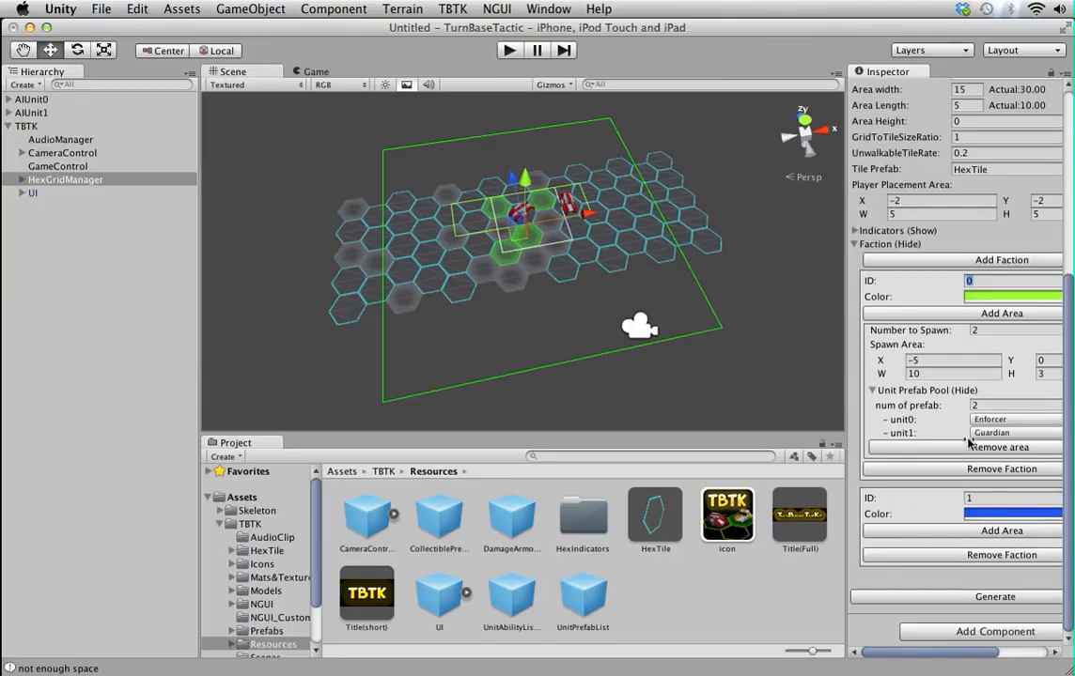
{"action": "left_click", "coordinate": [978, 281]}
{"action": "left_click_drag", "start_coordinate": [967, 282], "coordinate": [910, 285]}
{"action": "left_click", "coordinate": [946, 503]}
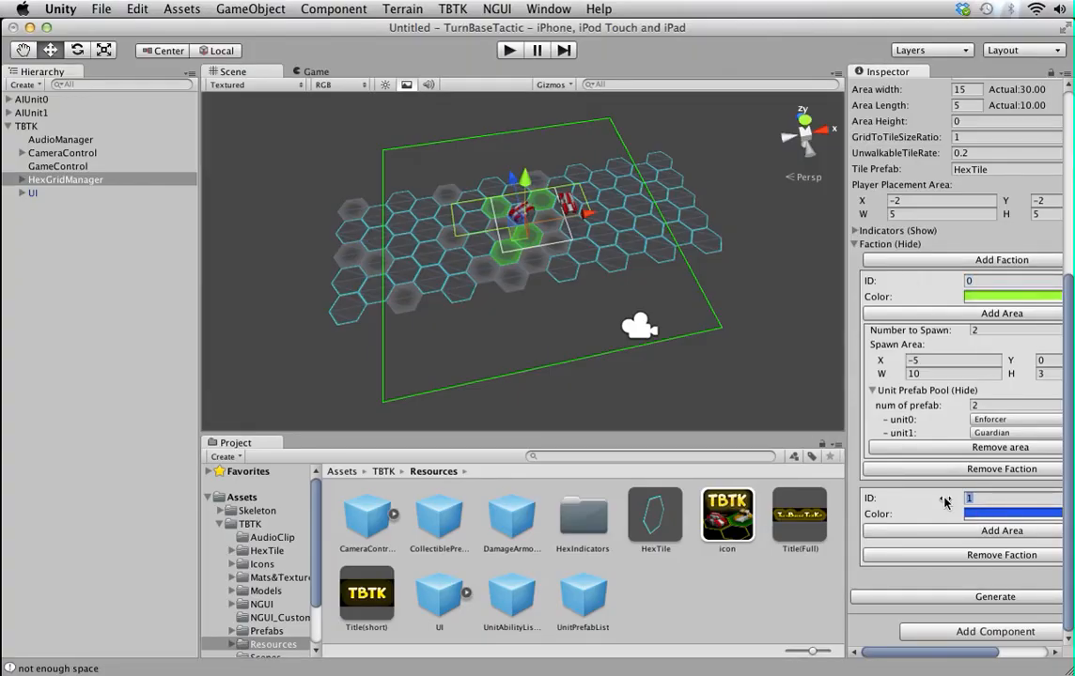
- Set the green faction's ID to 1 and the blue faction's ID to 2
{"action": "mouse_move", "coordinate": [946, 503]}
{"action": "type", "text": "0"}
{"action": "left_click", "coordinate": [963, 284]}
{"action": "type", "text": "1"}
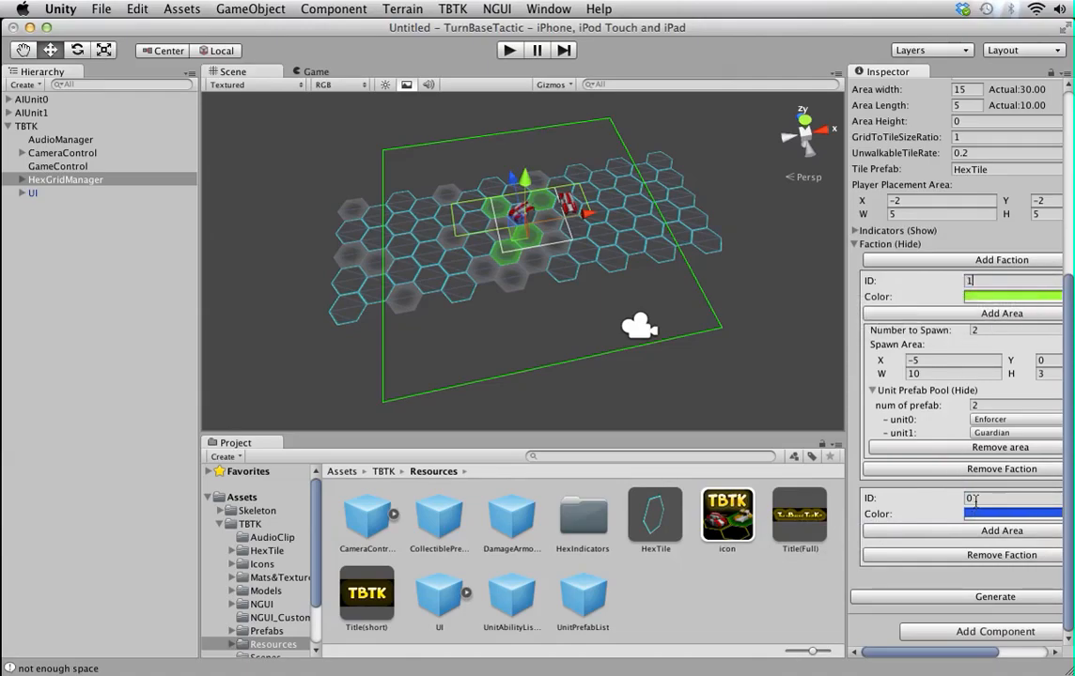
{"action": "key", "text": "BackSpace"}
{"action": "type", "text": "2"}
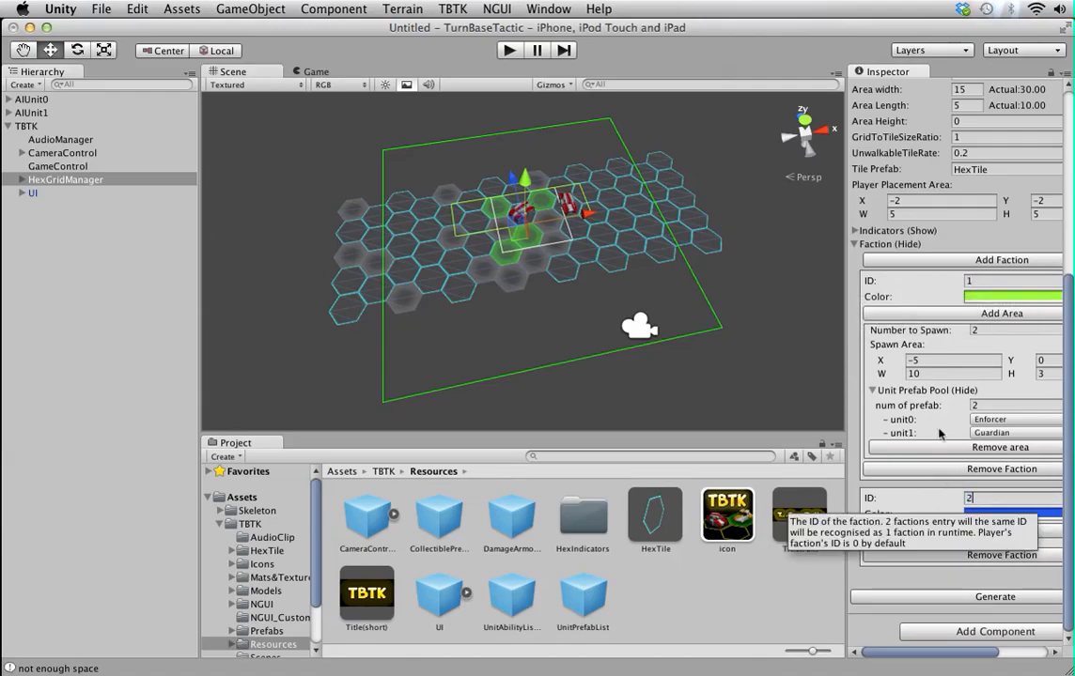
- Regenerate the hex grid with the renumbered factions
{"action": "scroll", "coordinate": [861, 227], "scroll_direction": "up", "scroll_amount": 1}
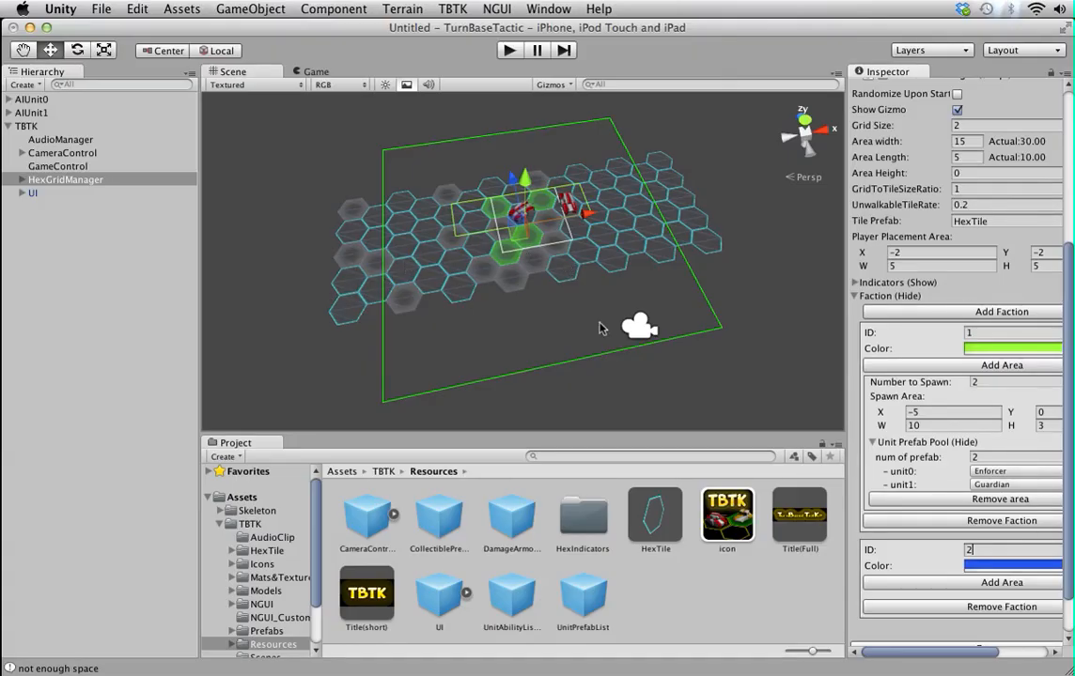
{"action": "scroll", "coordinate": [985, 559], "scroll_direction": "down", "scroll_amount": 1}
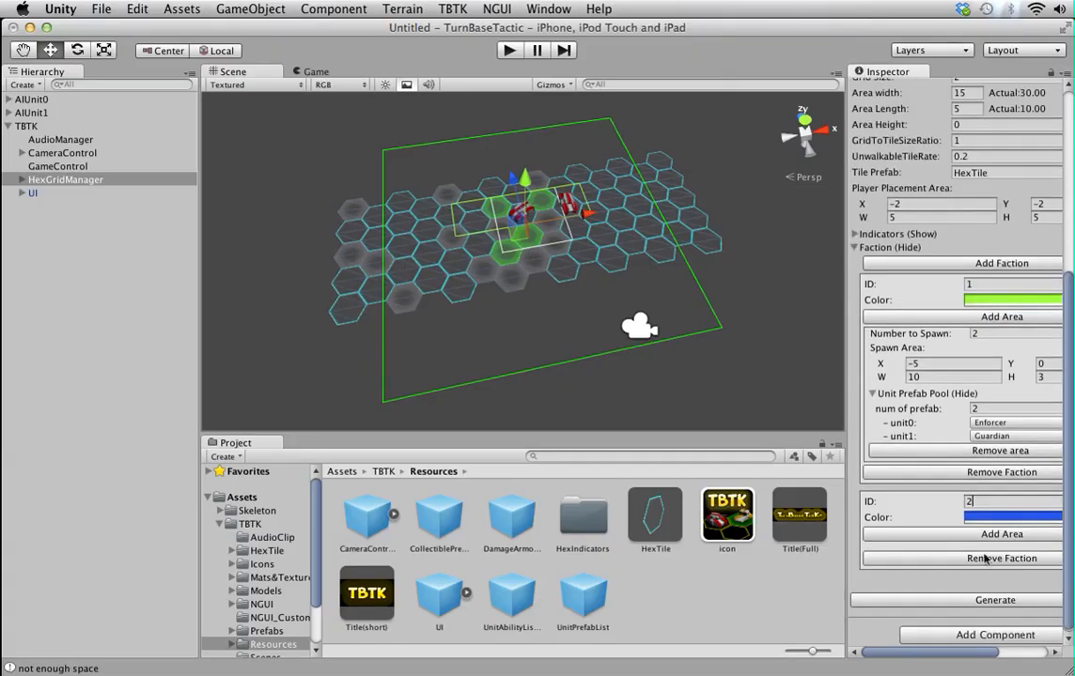
{"action": "left_click", "coordinate": [968, 606]}
{"action": "left_click", "coordinate": [963, 604]}
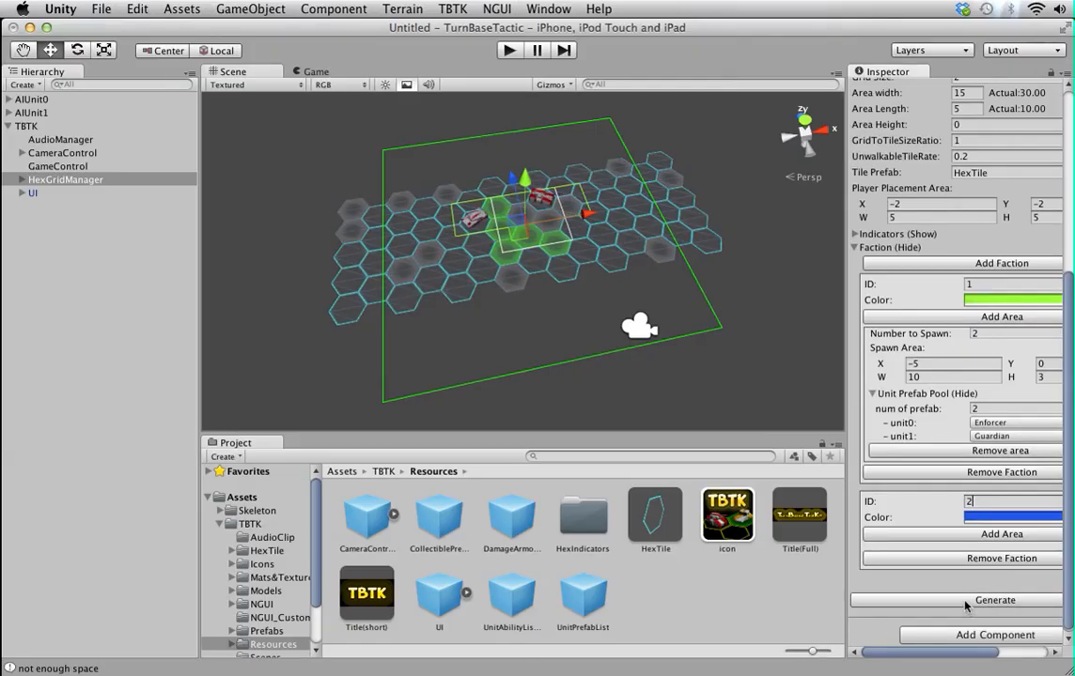
- Collapse the Hex Grid Manager component and enable the Grid Painter in Tile mode
{"action": "scroll", "coordinate": [949, 458], "scroll_direction": "up", "scroll_amount": 6}
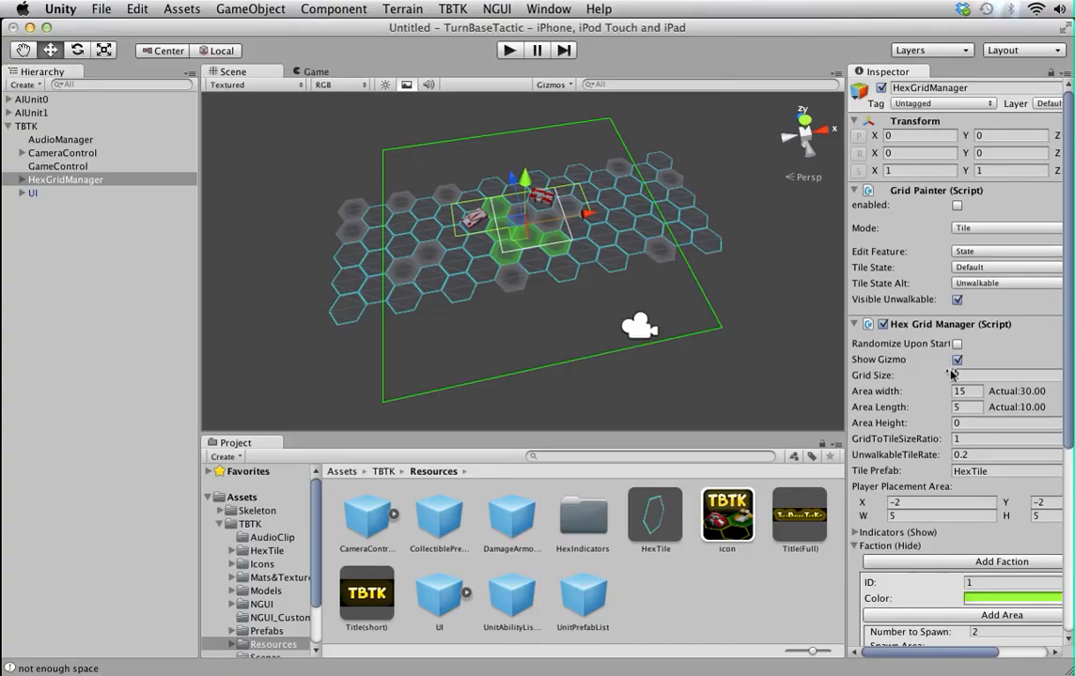
{"action": "scroll", "coordinate": [535, 244], "scroll_direction": "up", "scroll_amount": 4}
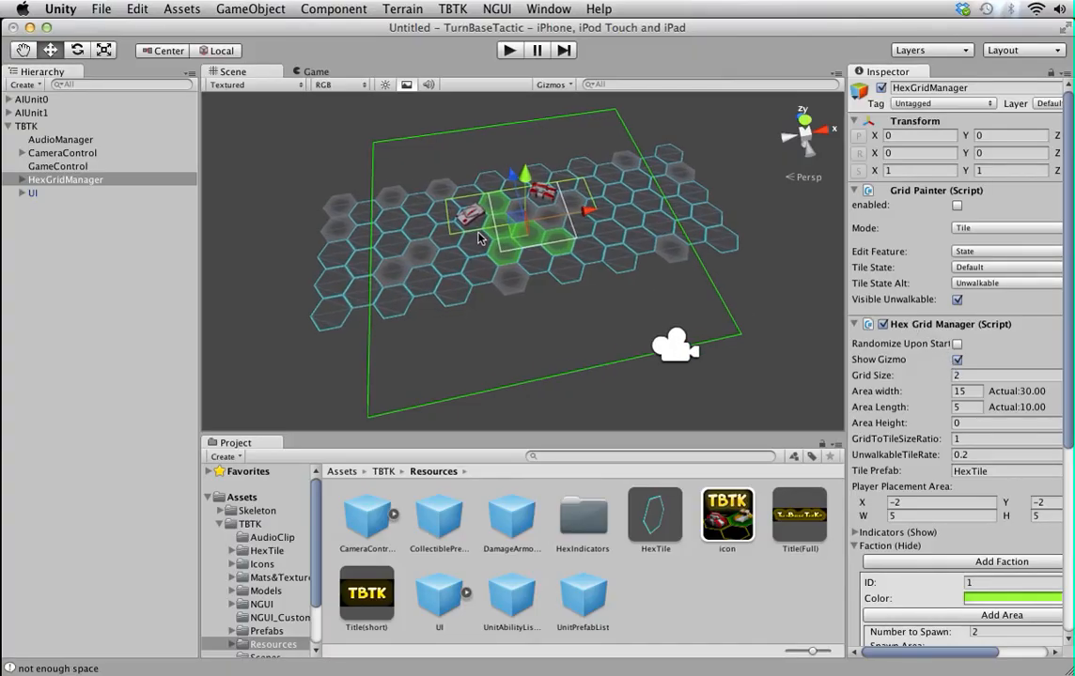
{"action": "scroll", "coordinate": [484, 233], "scroll_direction": "up", "scroll_amount": 4}
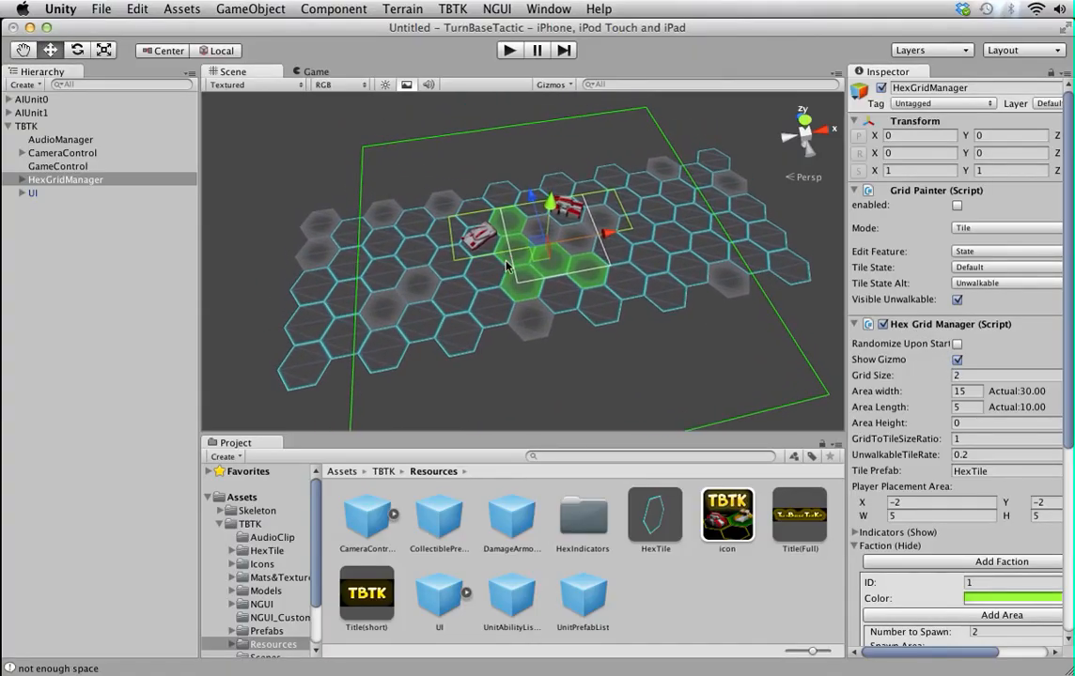
{"action": "left_click", "coordinate": [855, 324]}
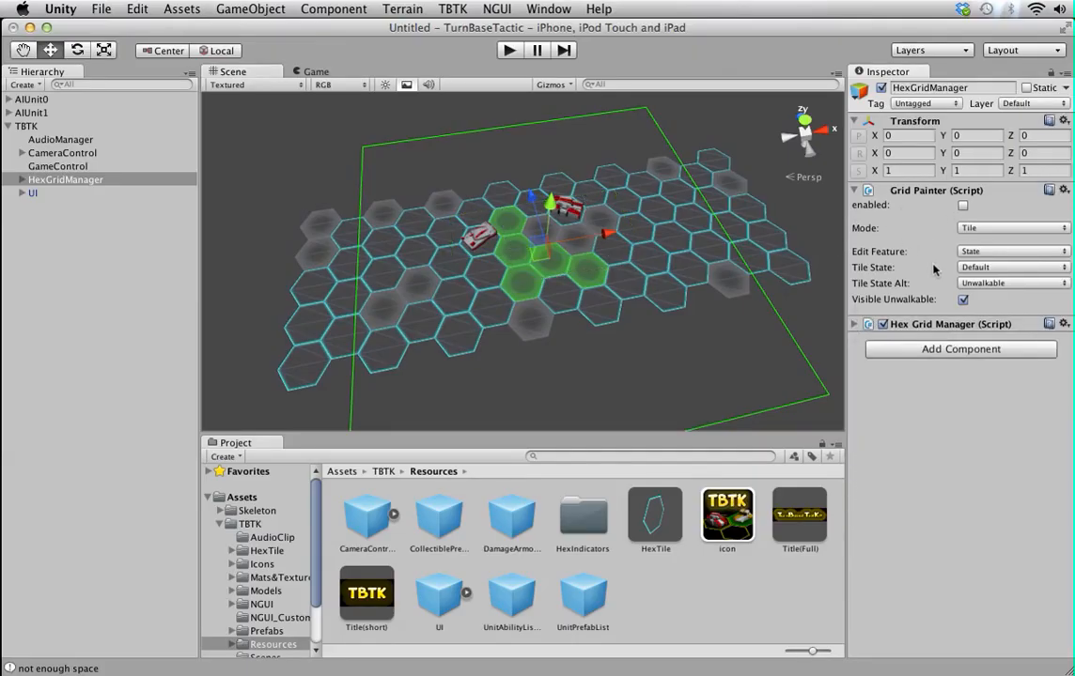
{"action": "left_click", "coordinate": [963, 206]}
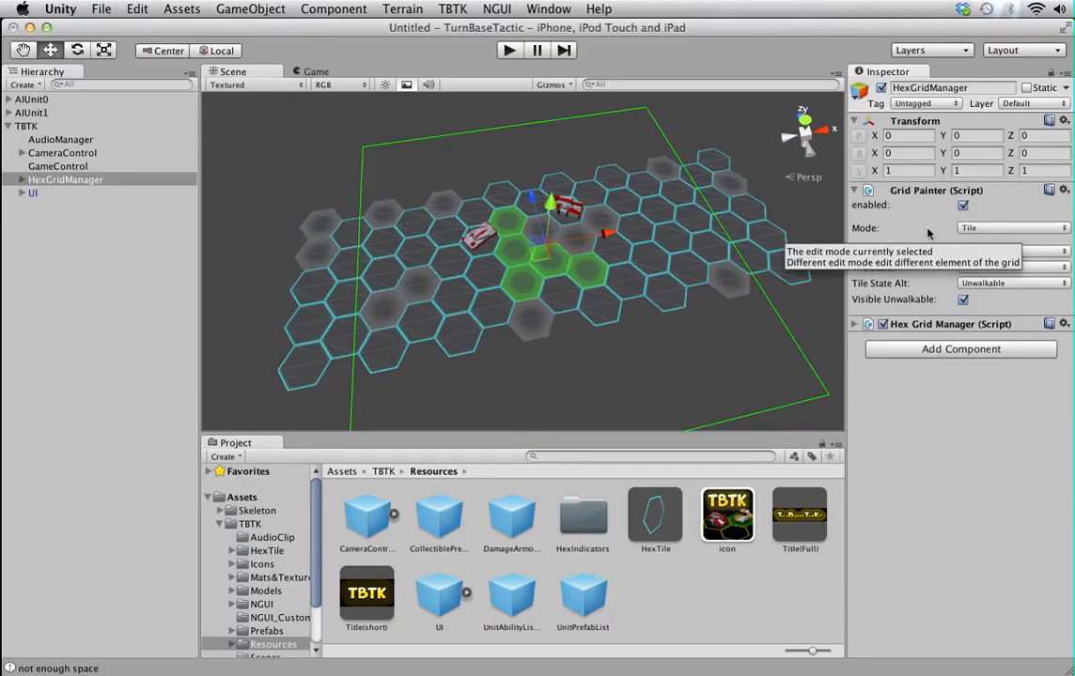
{"action": "left_click", "coordinate": [991, 230]}
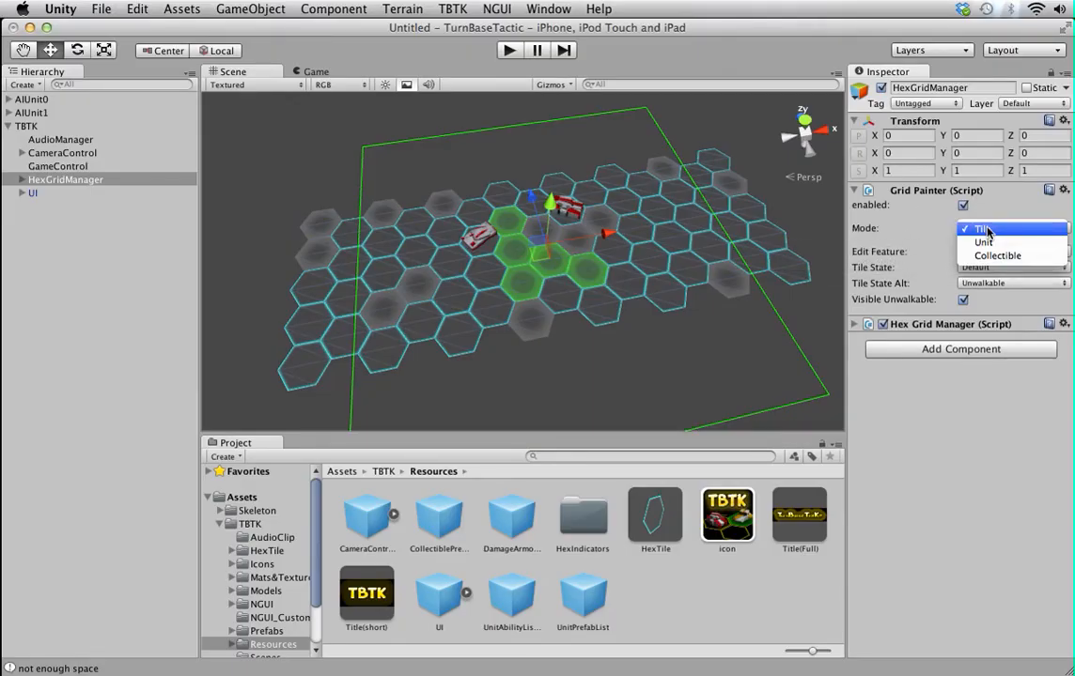
{"action": "left_click", "coordinate": [991, 233]}
{"action": "left_click", "coordinate": [990, 234]}
{"action": "left_click", "coordinate": [986, 228]}
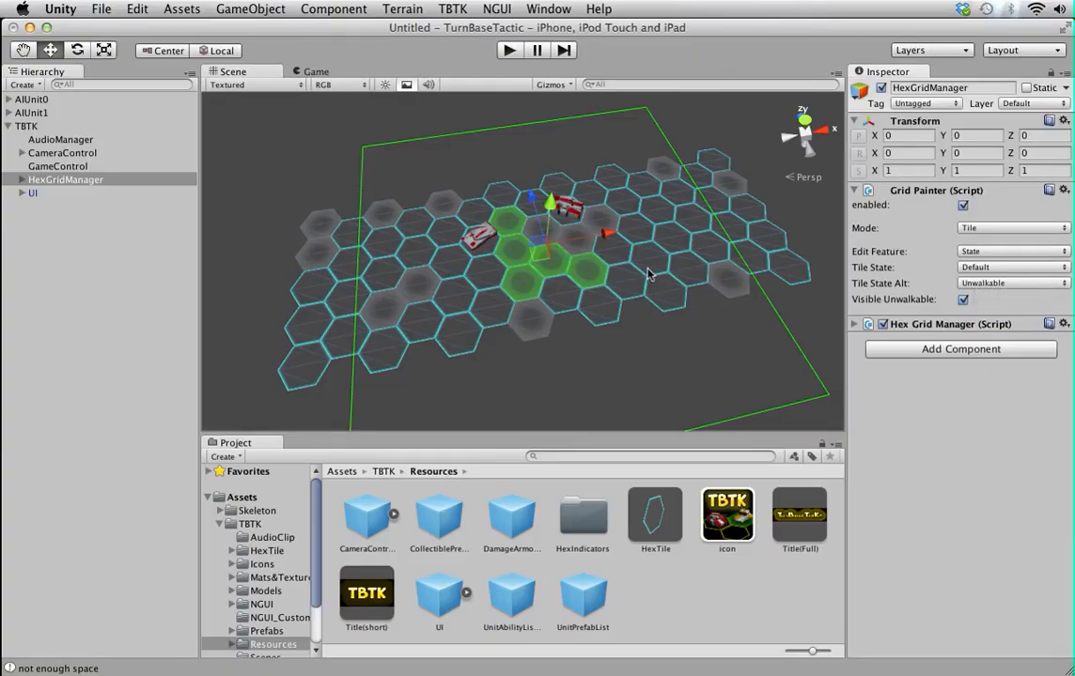
- Set the painter's Tile State to UnitPlacement and paint five tiles near the grid's right end
{"action": "left_click", "coordinate": [992, 270]}
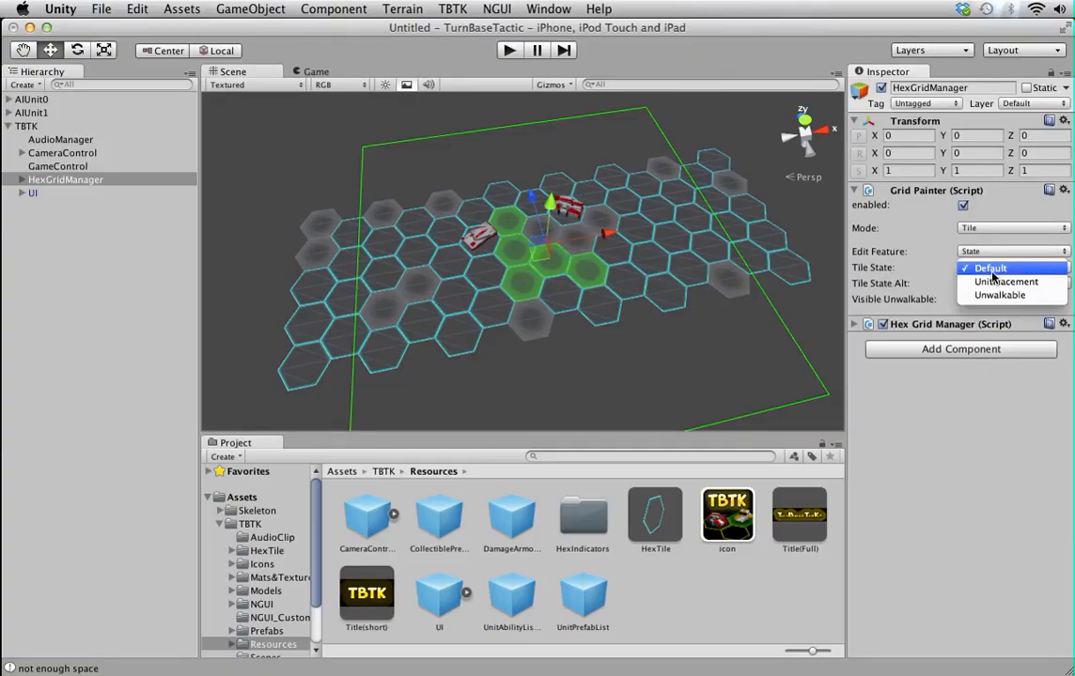
{"action": "left_click", "coordinate": [990, 284]}
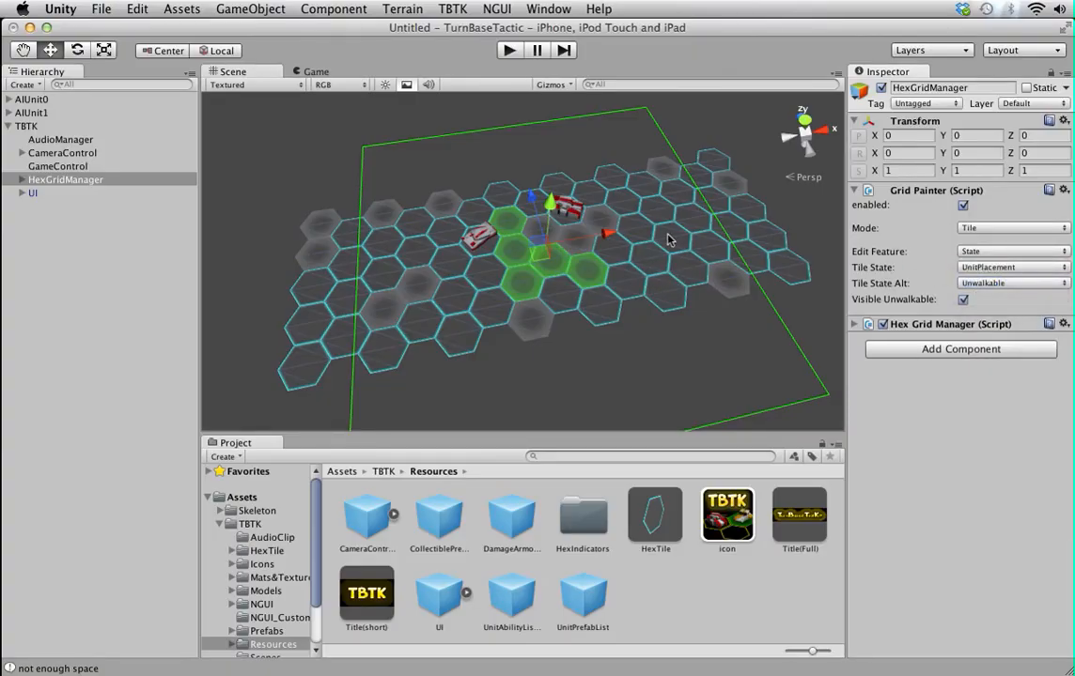
{"action": "left_click", "coordinate": [740, 212]}
{"action": "left_click", "coordinate": [734, 230]}
{"action": "left_click", "coordinate": [763, 239]}
{"action": "left_click", "coordinate": [752, 256]}
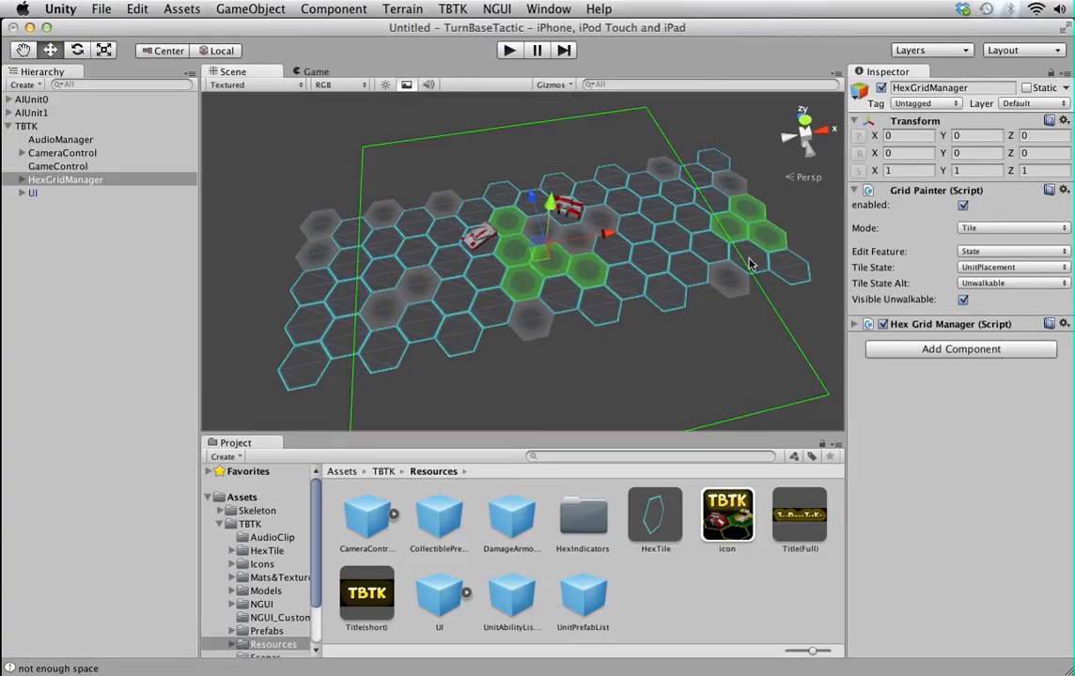
{"action": "left_click", "coordinate": [713, 247]}
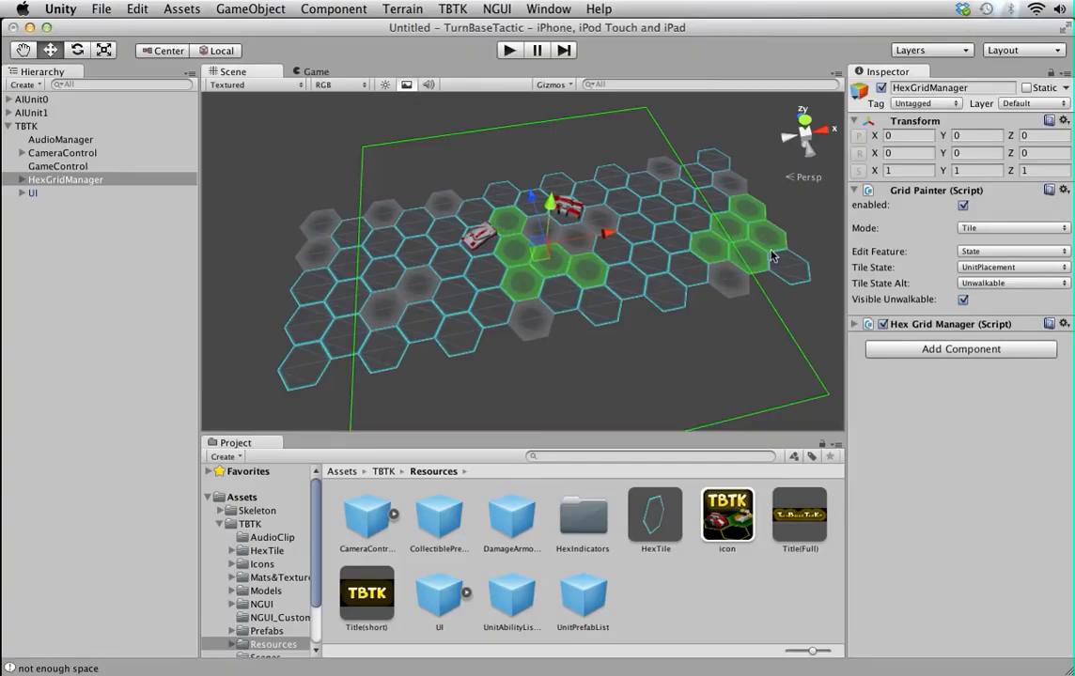
- Turn off Visible Unwalkable, paint the tiles at the grid's right end with the alternate Unwalkable state, and check them in the Game view
{"action": "left_click", "coordinate": [963, 300]}
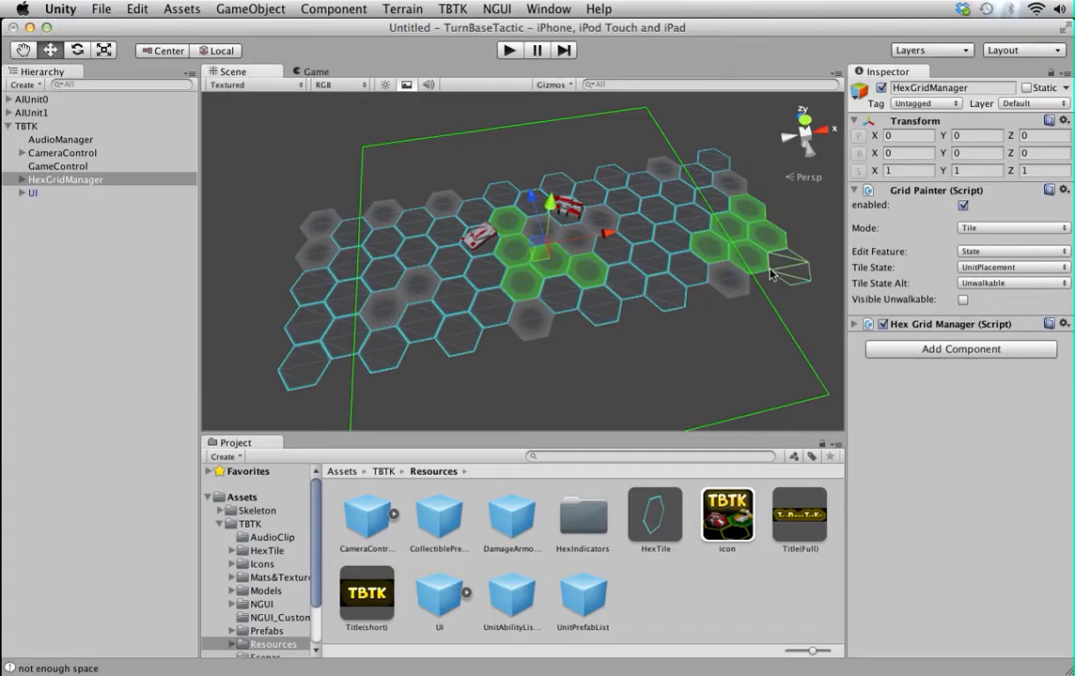
{"action": "right_click", "coordinate": [736, 275]}
{"action": "right_click", "coordinate": [766, 238]}
{"action": "right_click", "coordinate": [752, 215]}
{"action": "right_click", "coordinate": [729, 234]}
{"action": "right_click", "coordinate": [714, 249]}
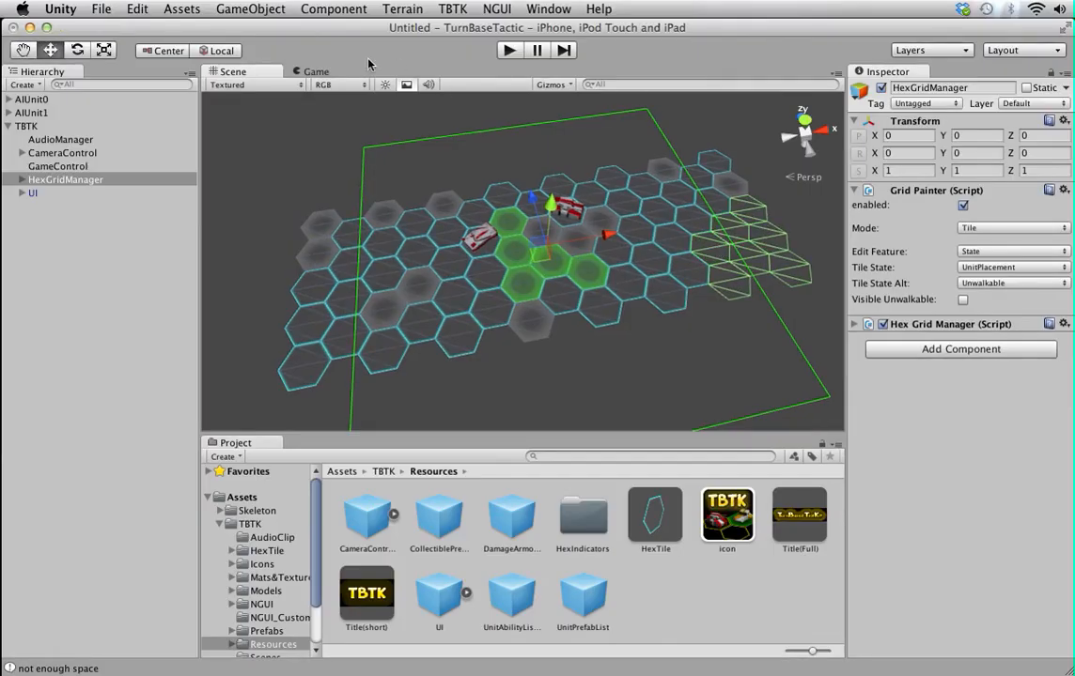
{"action": "left_click", "coordinate": [292, 69]}
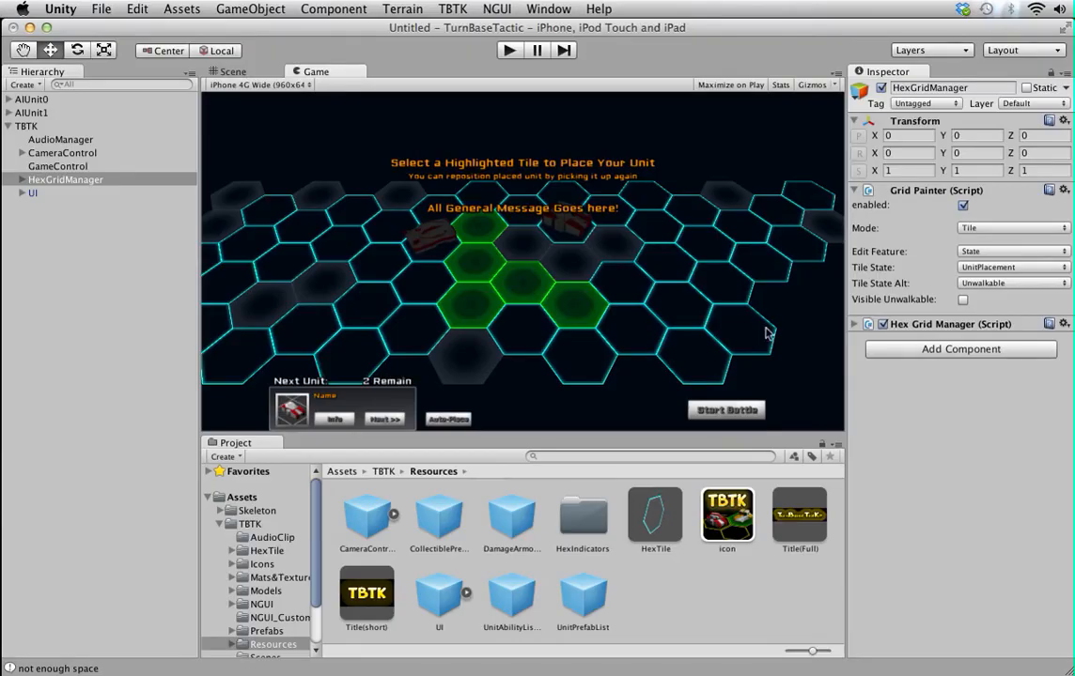
{"action": "left_click", "coordinate": [210, 71]}
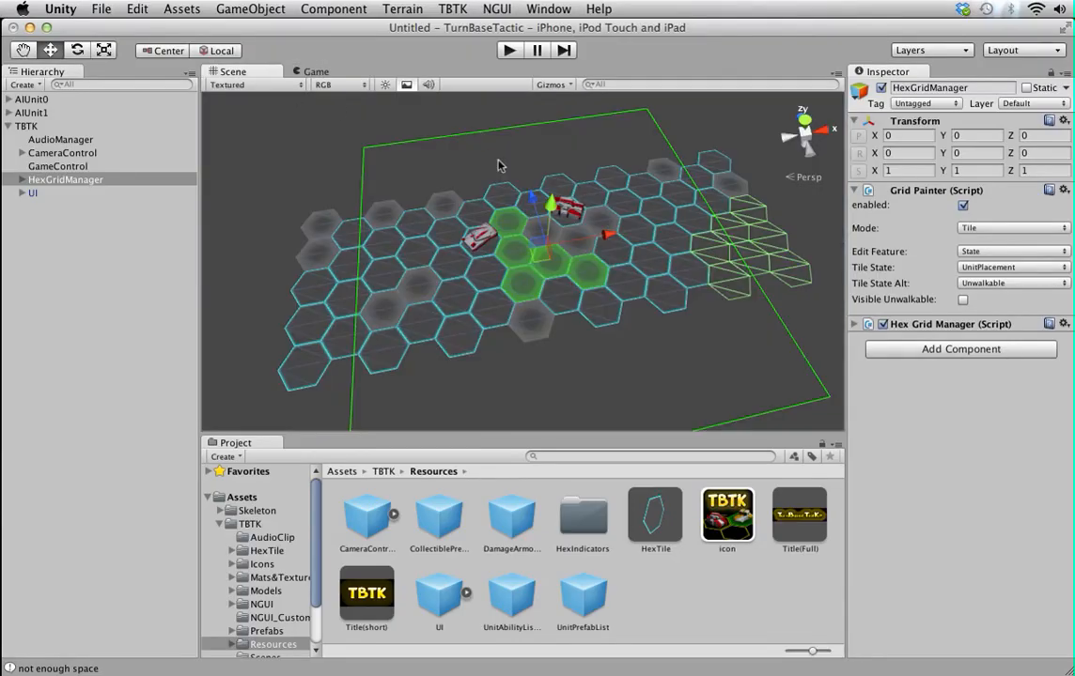
- Paint two more tiles beside the hidden area as invisible unwalkable and check the grid in the Game view again
{"action": "right_click", "coordinate": [689, 269]}
{"action": "right_click", "coordinate": [673, 289]}
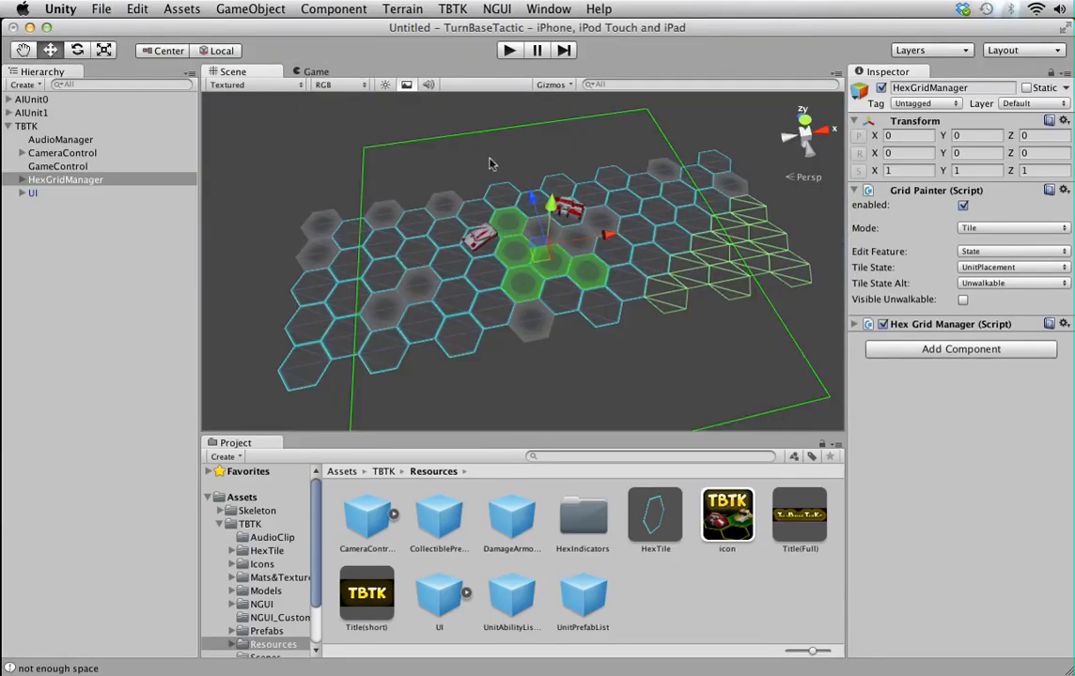
{"action": "left_click", "coordinate": [291, 71]}
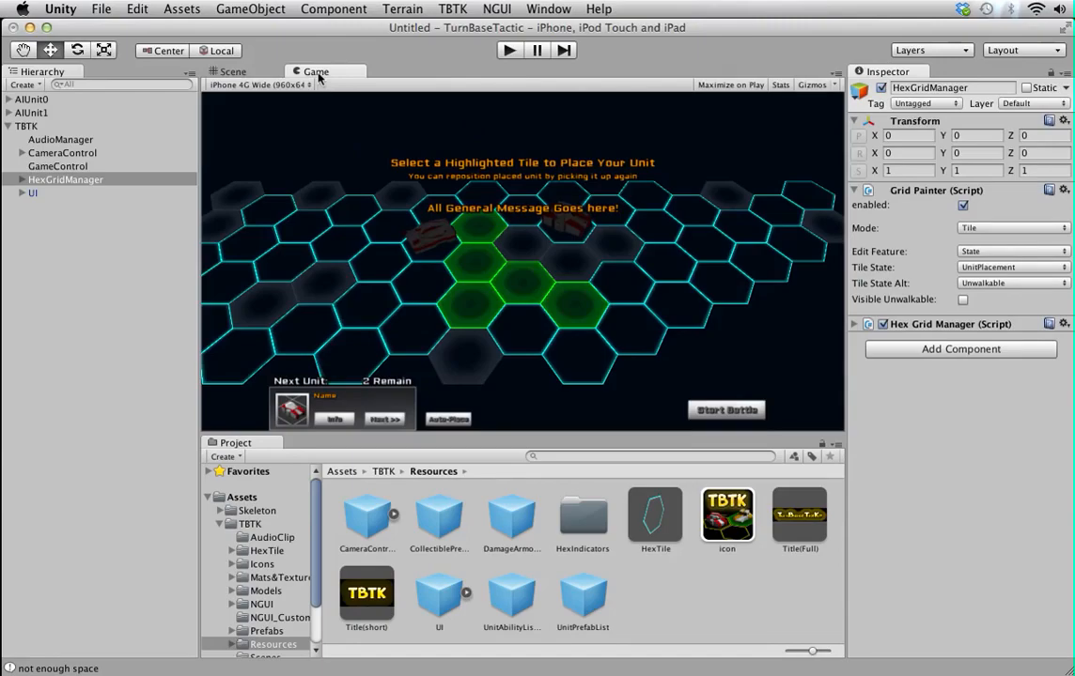
{"action": "left_click", "coordinate": [259, 74]}
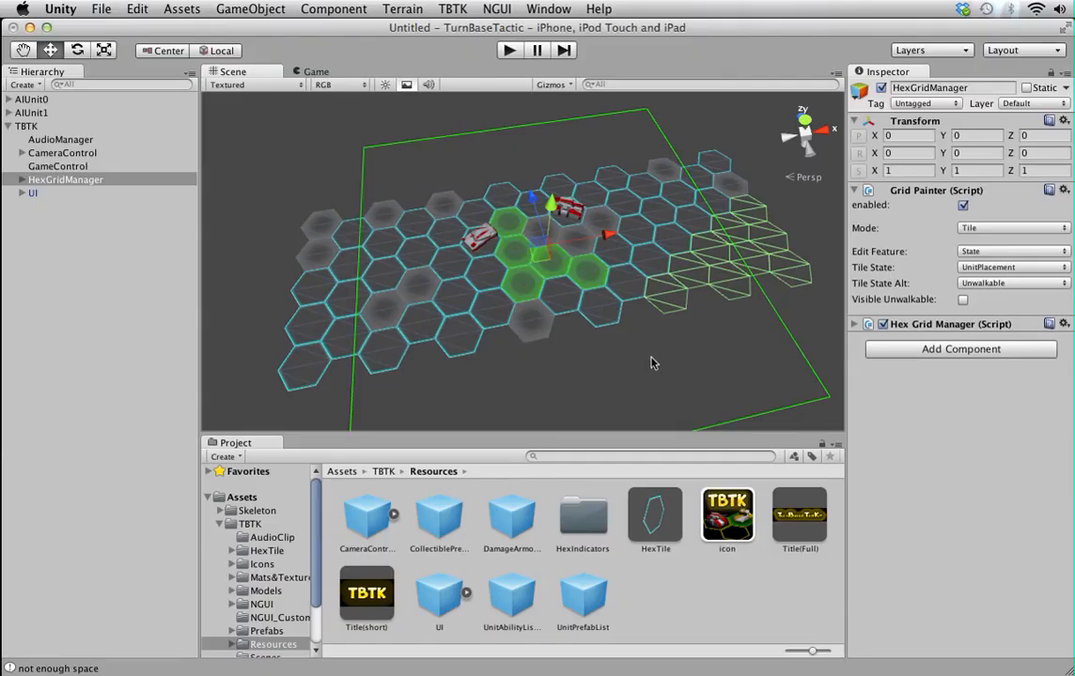
- Set the Edit Feature to Defend Modifier with value 0.5 and paint it on five tiles left of the placement area
{"action": "left_click", "coordinate": [988, 252]}
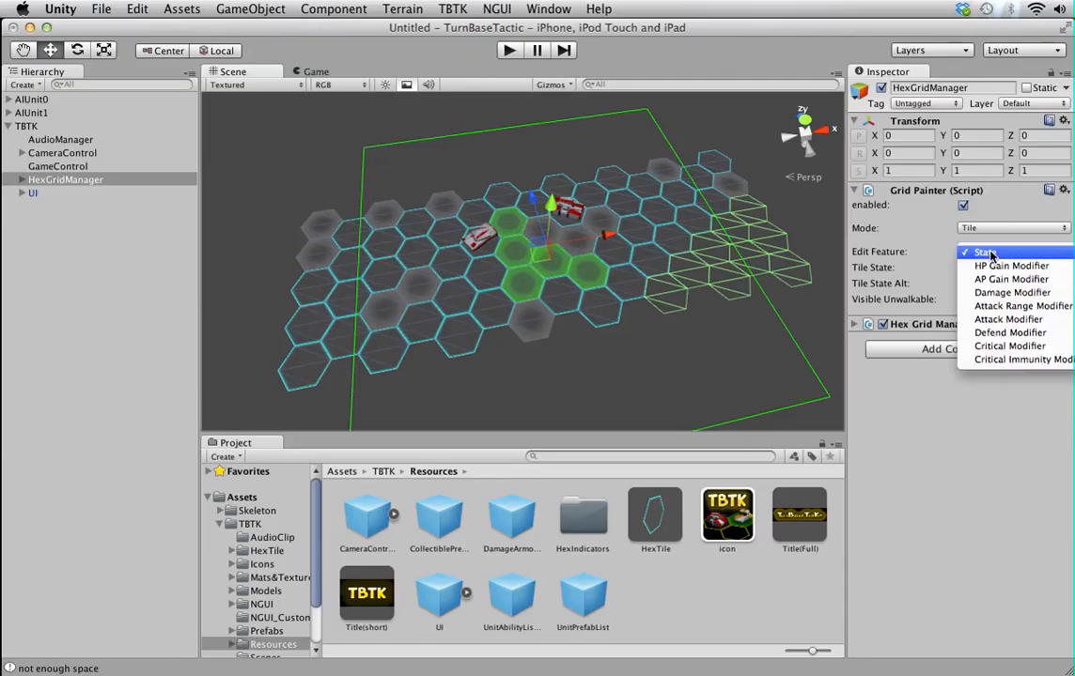
{"action": "left_click", "coordinate": [997, 333]}
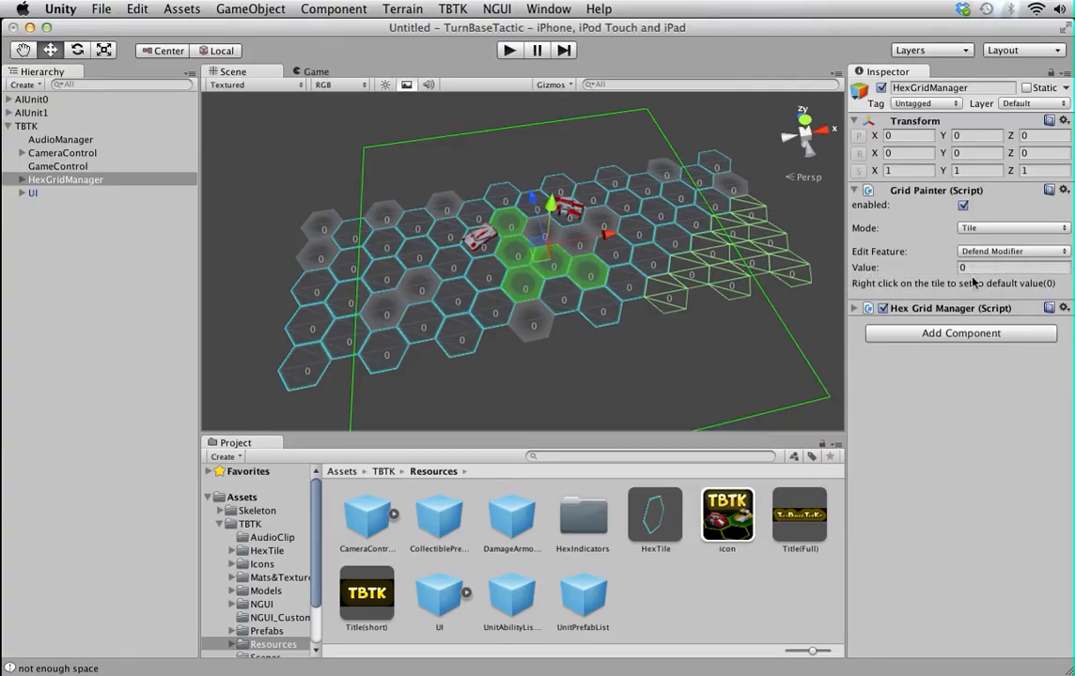
{"action": "left_click", "coordinate": [1001, 271]}
{"action": "key", "text": "Return"}
{"action": "mouse_move", "coordinate": [465, 303]}
{"action": "left_mouse_down"}
{"action": "mouse_move", "coordinate": [484, 276]}
{"action": "mouse_move", "coordinate": [427, 327]}
{"action": "mouse_move", "coordinate": [501, 335]}
{"action": "left_mouse_up"}
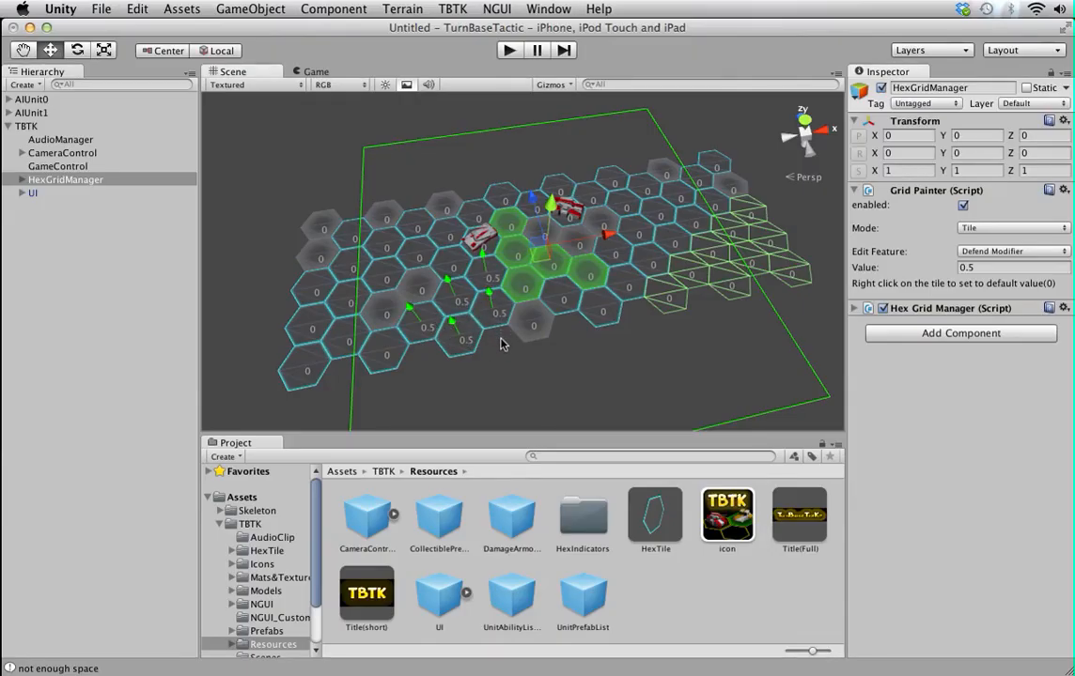
- Switch the Edit Feature to Damage Modifier with value 1 and paint it on the same five tiles
{"action": "left_click", "coordinate": [996, 252]}
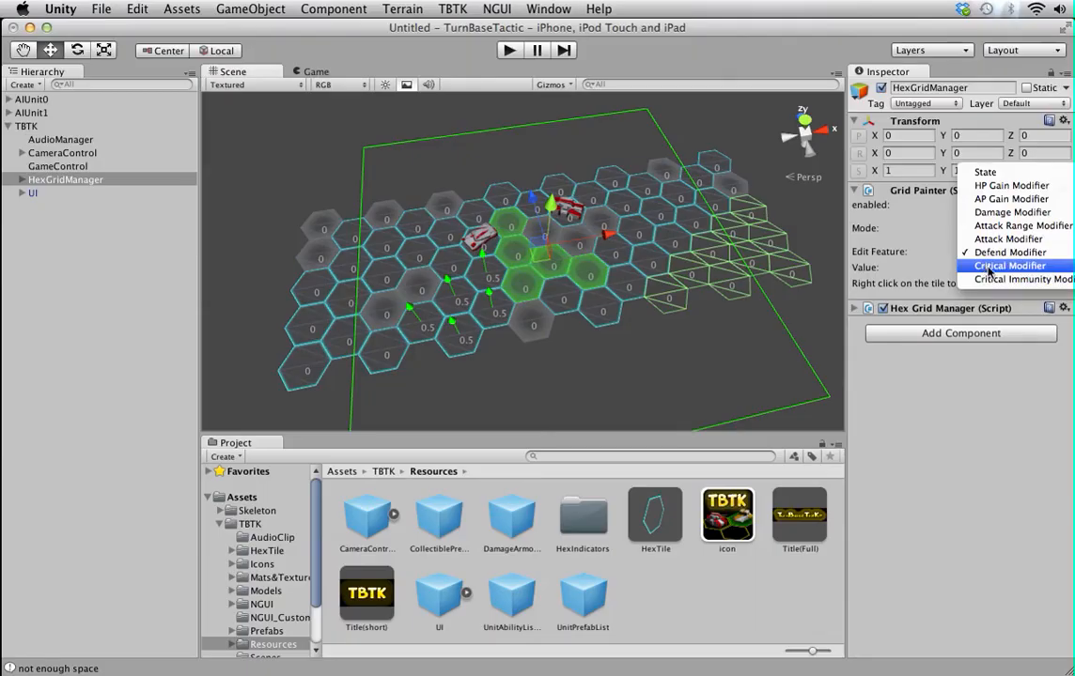
{"action": "left_click", "coordinate": [996, 212]}
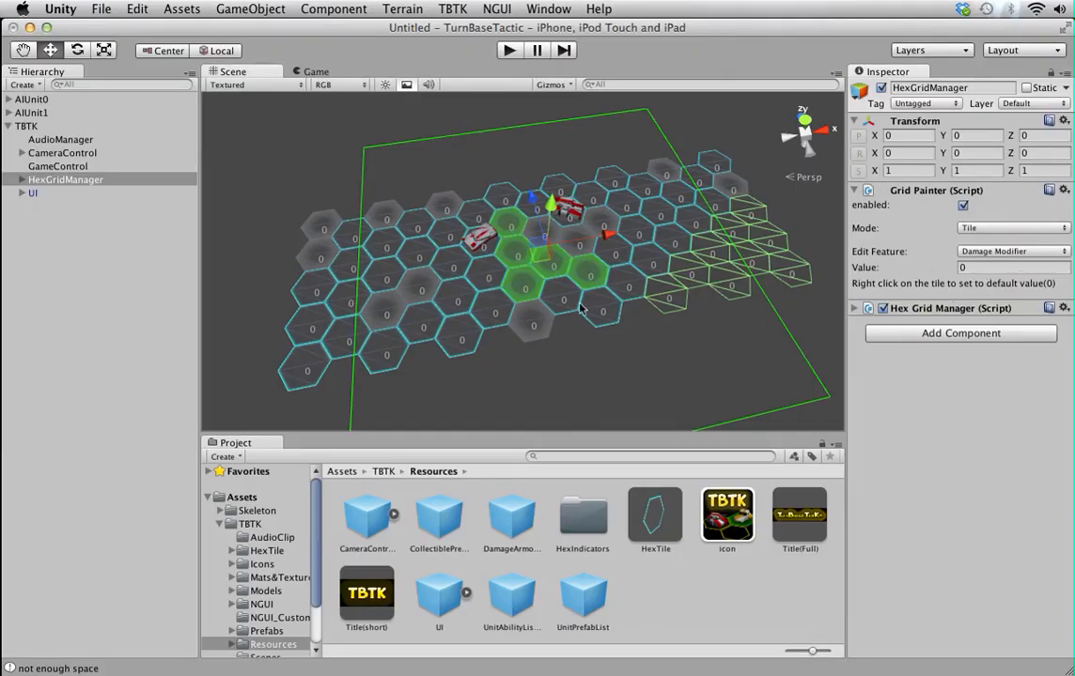
{"action": "left_click", "coordinate": [945, 270]}
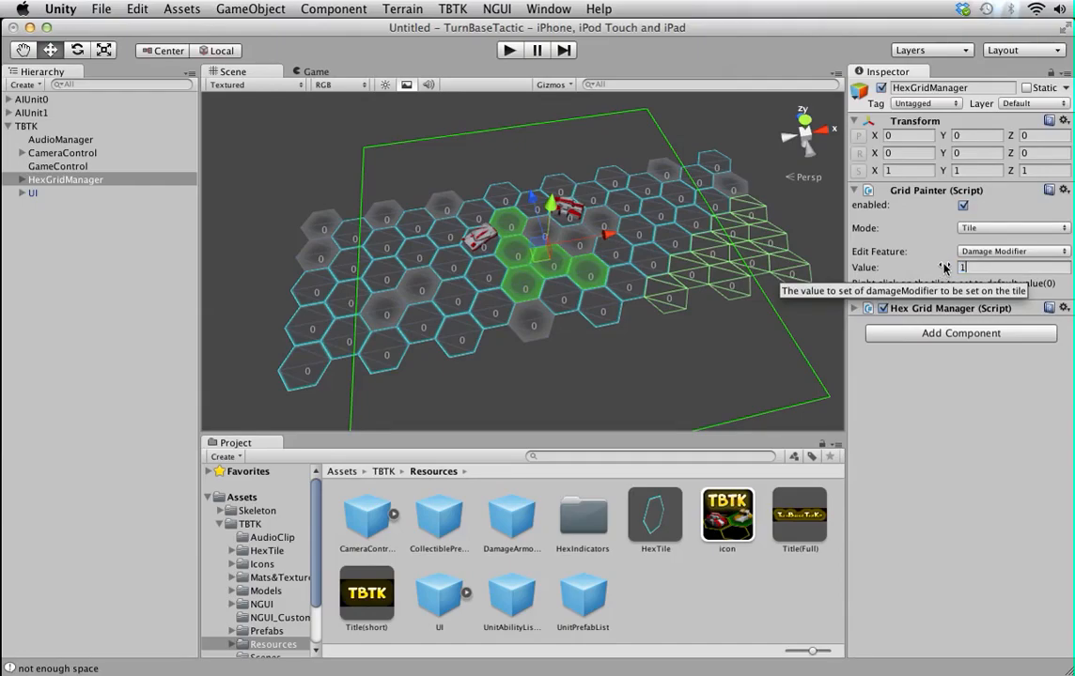
{"action": "left_click", "coordinate": [416, 324]}
{"action": "left_click", "coordinate": [457, 304]}
{"action": "left_click", "coordinate": [481, 283]}
{"action": "left_click", "coordinate": [485, 306]}
{"action": "left_click", "coordinate": [471, 337]}
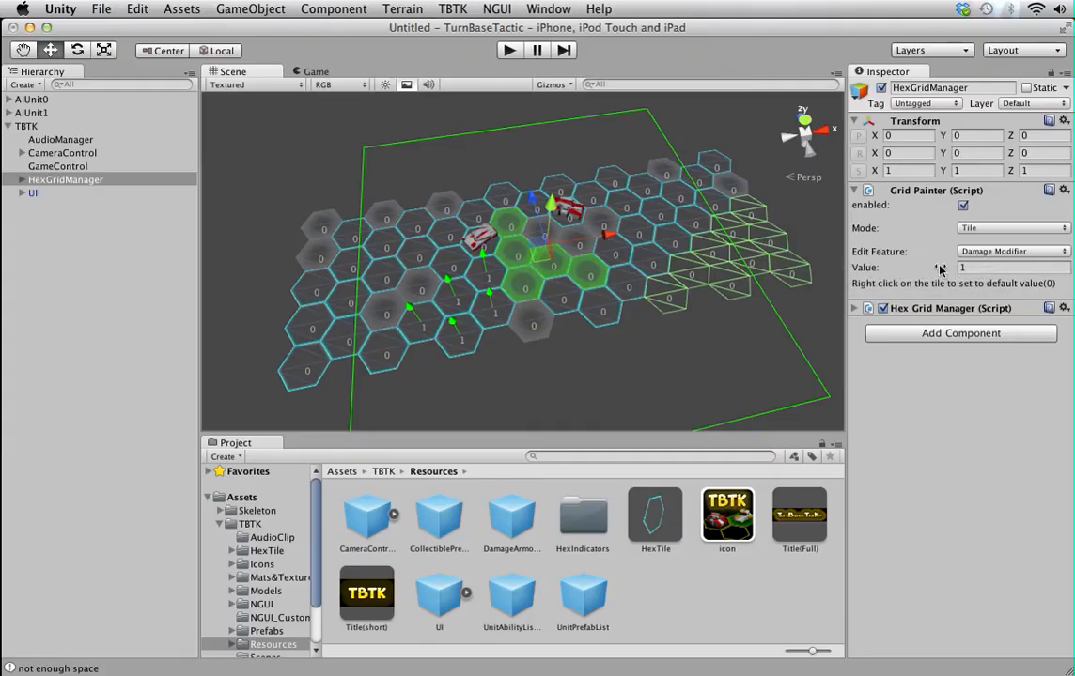
- Set the Damage Modifier value to -2 and paint it across the tiles right of the placement area
{"action": "left_click", "coordinate": [966, 269]}
{"action": "type", "text": "-2"}
{"action": "left_click", "coordinate": [649, 262]}
{"action": "left_click", "coordinate": [629, 255]}
{"action": "left_click", "coordinate": [652, 234]}
{"action": "left_click", "coordinate": [665, 241]}
{"action": "left_click_drag", "start_coordinate": [636, 281], "coordinate": [691, 253], "text": "alt"}
{"action": "left_click_drag", "start_coordinate": [645, 282], "coordinate": [733, 291], "text": "alt"}
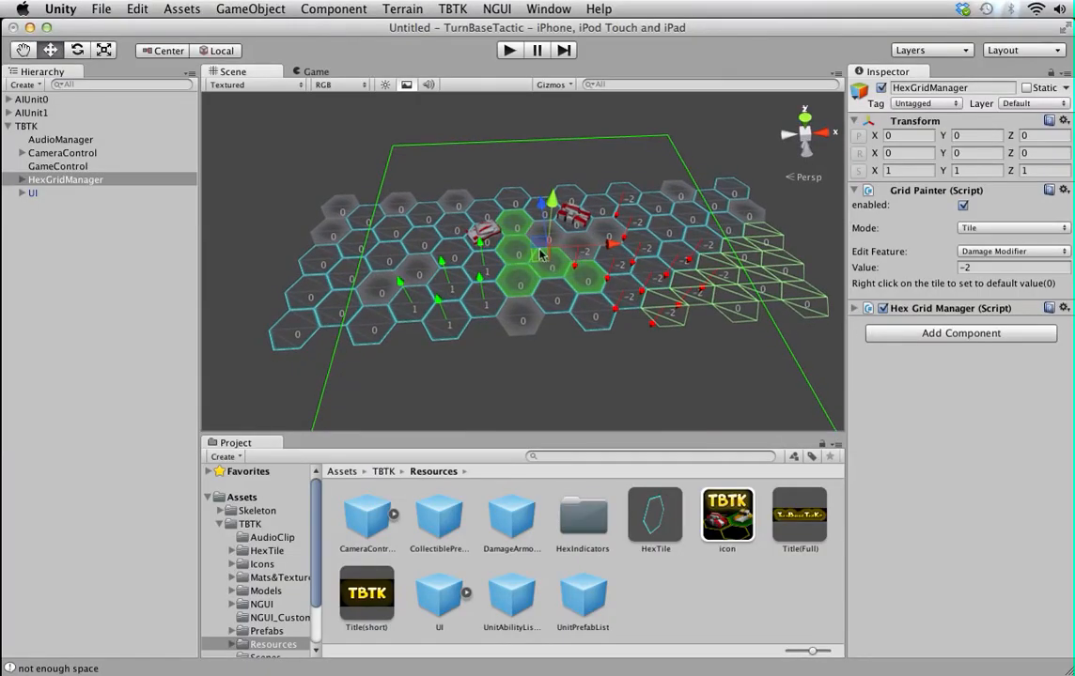
- Switch the Grid Painter to Unit mode and place three Enforcer units with faction ID 1 along the grid's left edge
{"action": "left_click", "coordinate": [988, 227]}
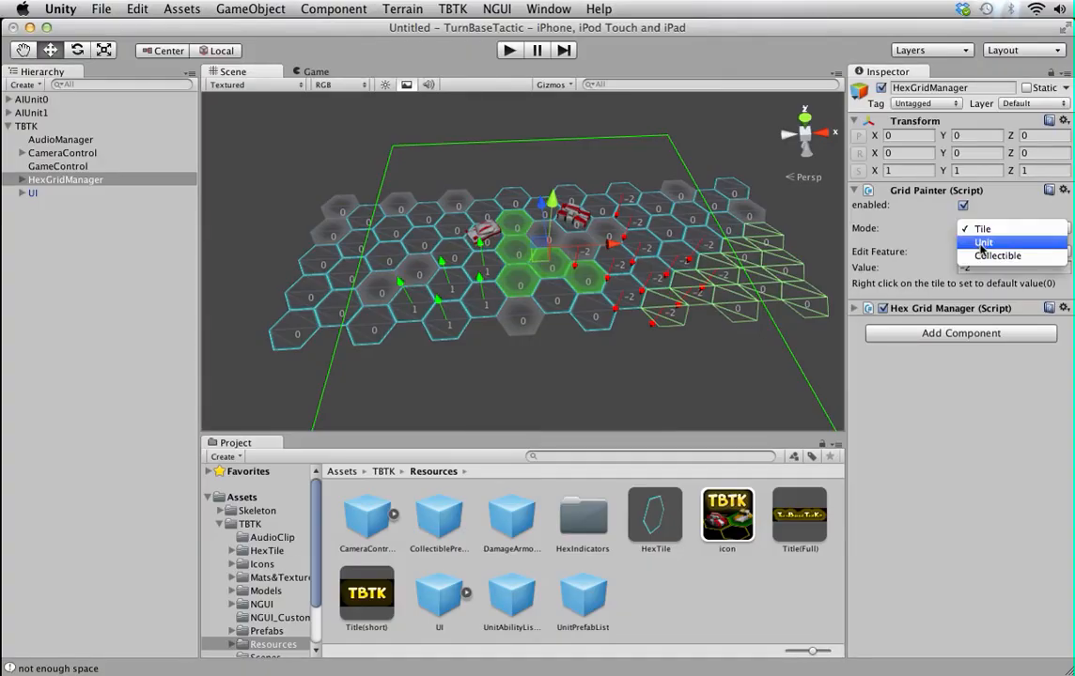
{"action": "left_click", "coordinate": [982, 243]}
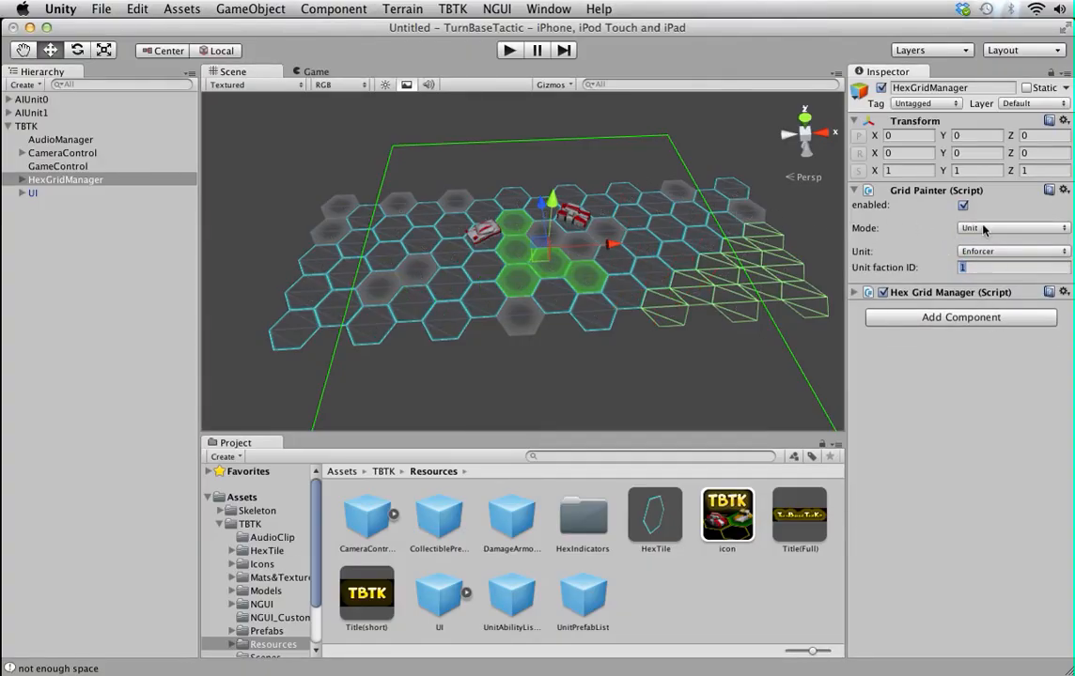
{"action": "left_click", "coordinate": [974, 270]}
{"action": "left_click", "coordinate": [294, 317]}
{"action": "left_click", "coordinate": [303, 289]}
{"action": "left_click", "coordinate": [319, 257]}
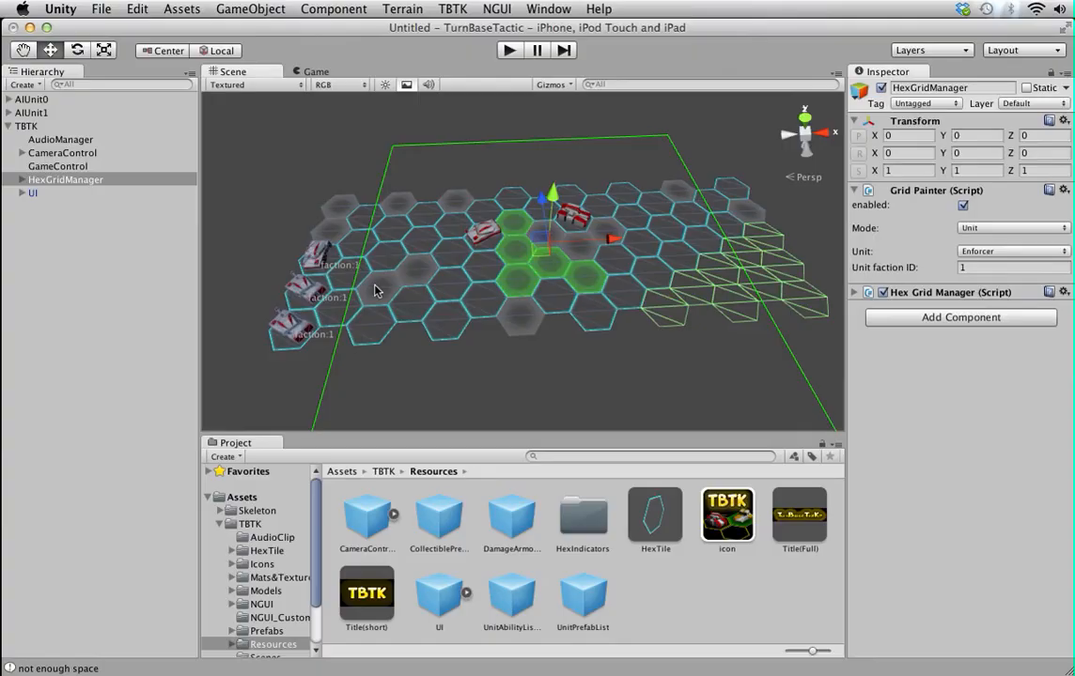